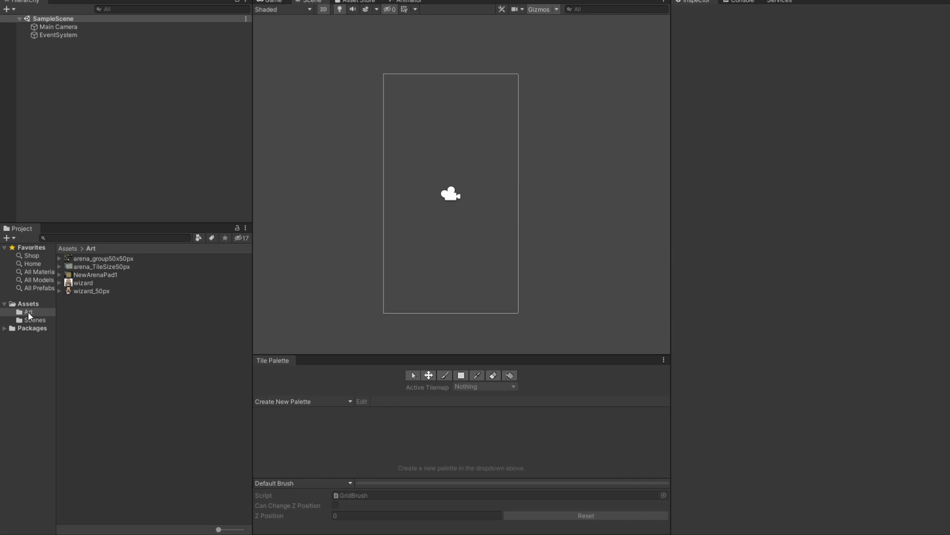
right_click(113, 349)
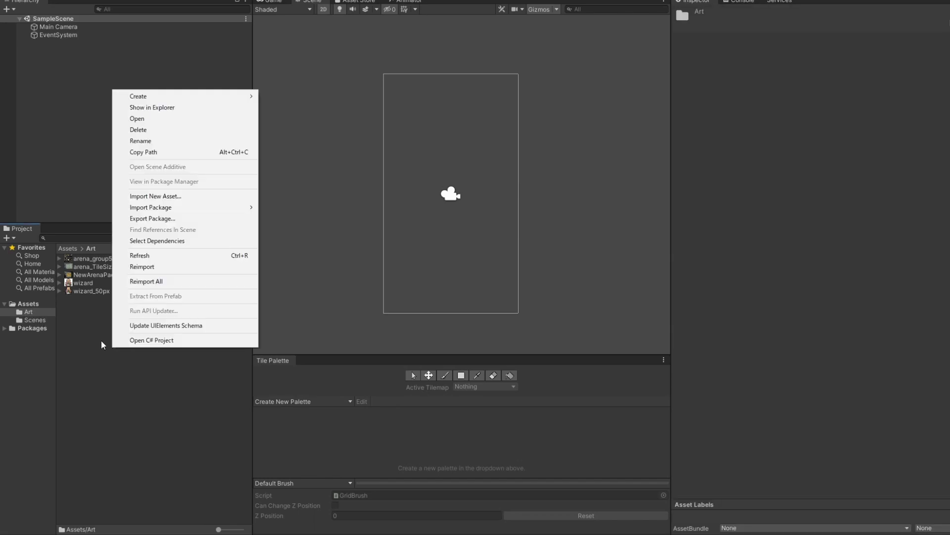
click(46, 248)
right_click(121, 348)
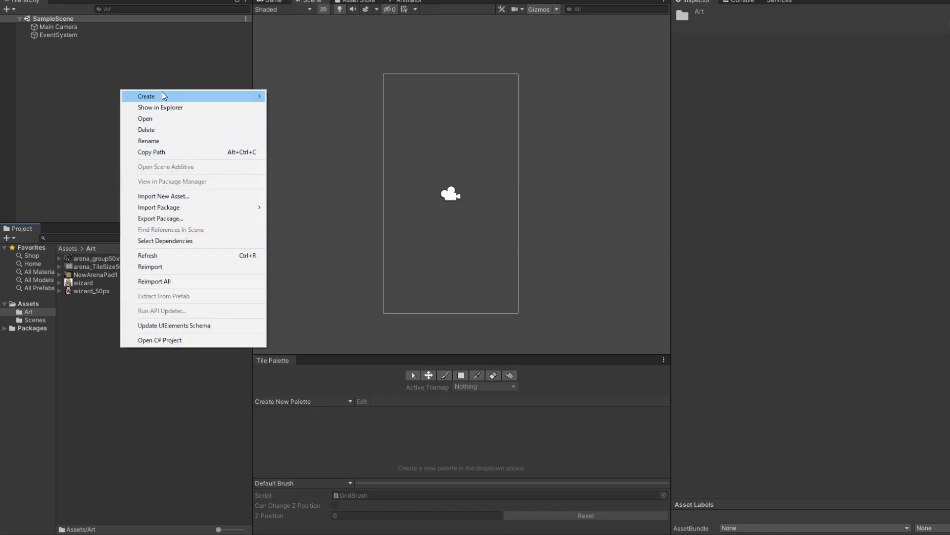
mouse_move(161, 96)
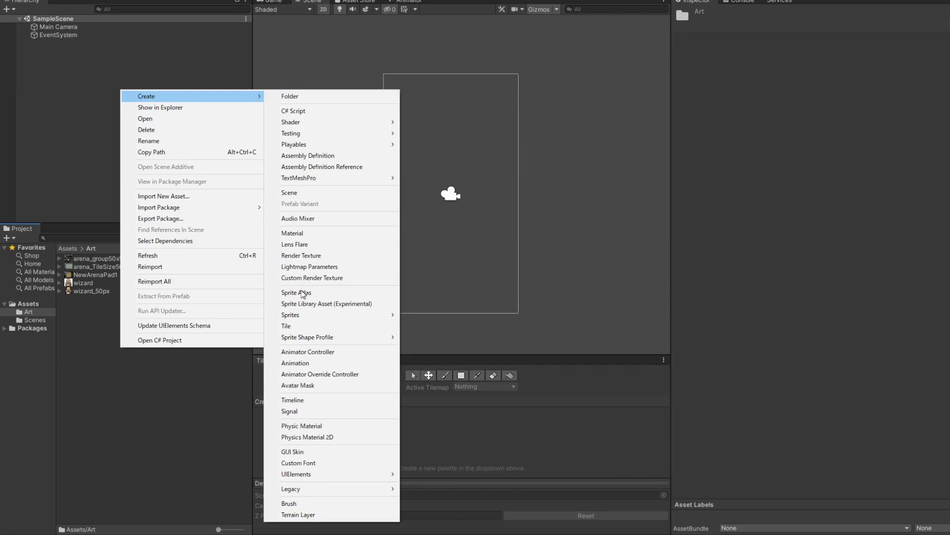
click(193, 406)
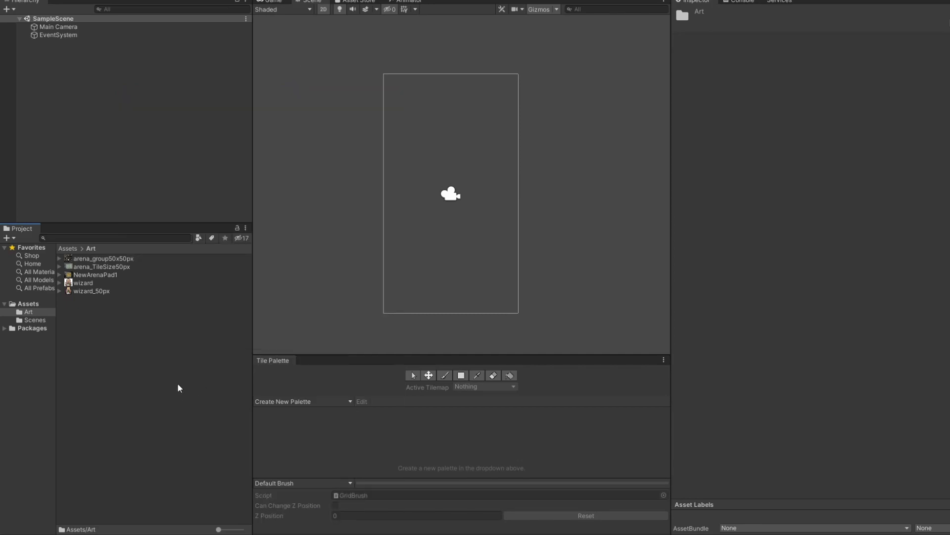
right_click(140, 367)
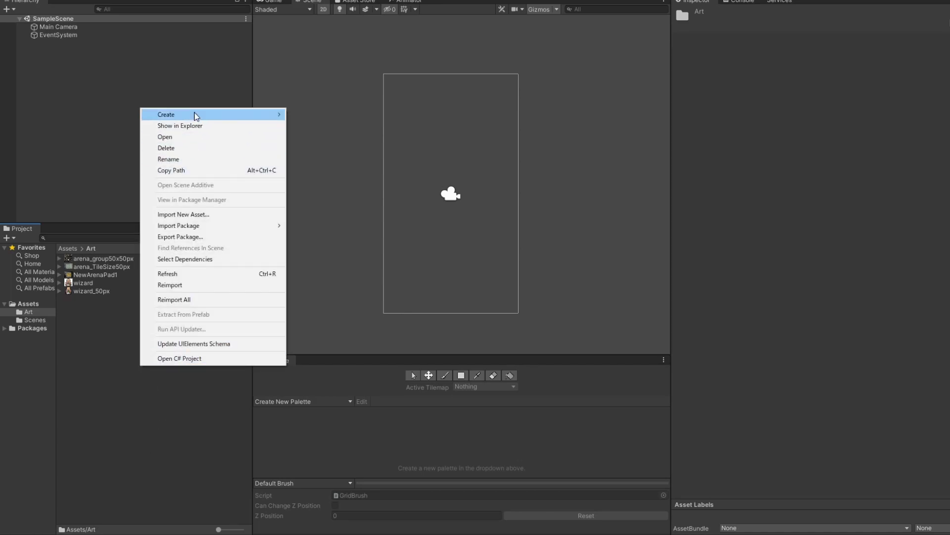
mouse_move(195, 115)
click(339, 114)
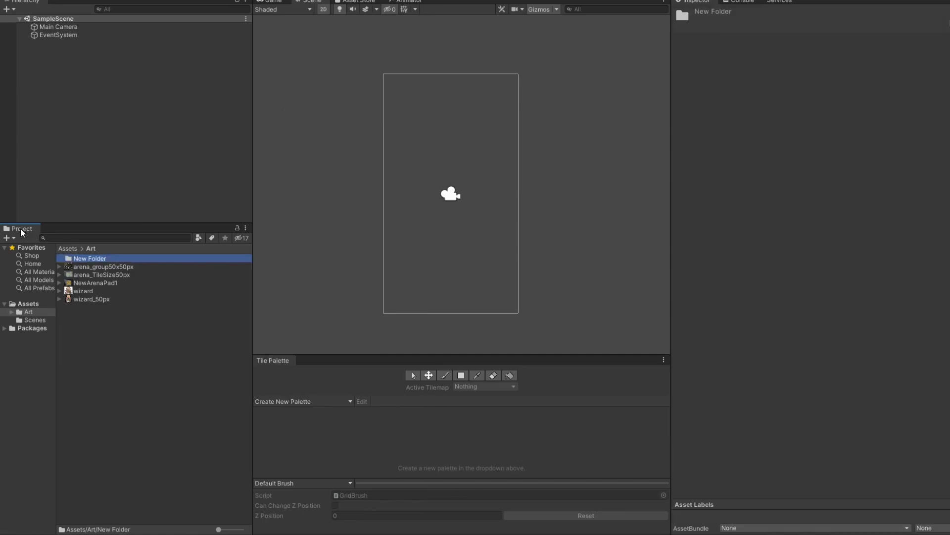
click(101, 342)
click(94, 260)
key(Delete)
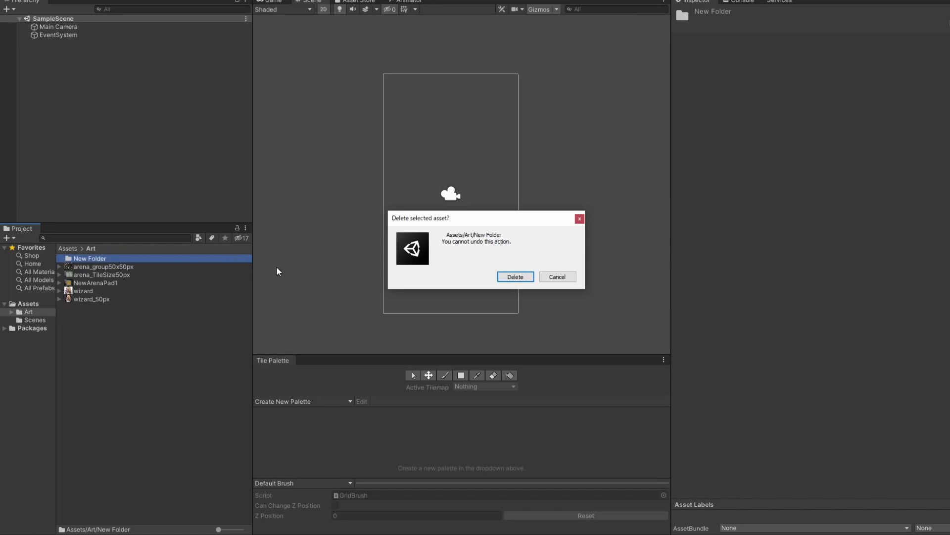
click(512, 277)
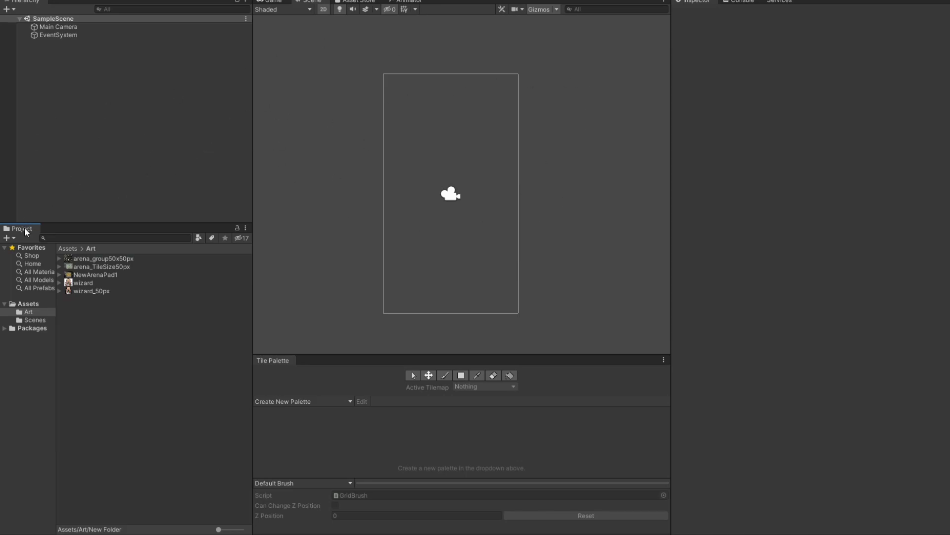
Re-dock the Project panel beneath the Hierarchy window, level with the Tile Palette
drag(24, 227, 692, 129)
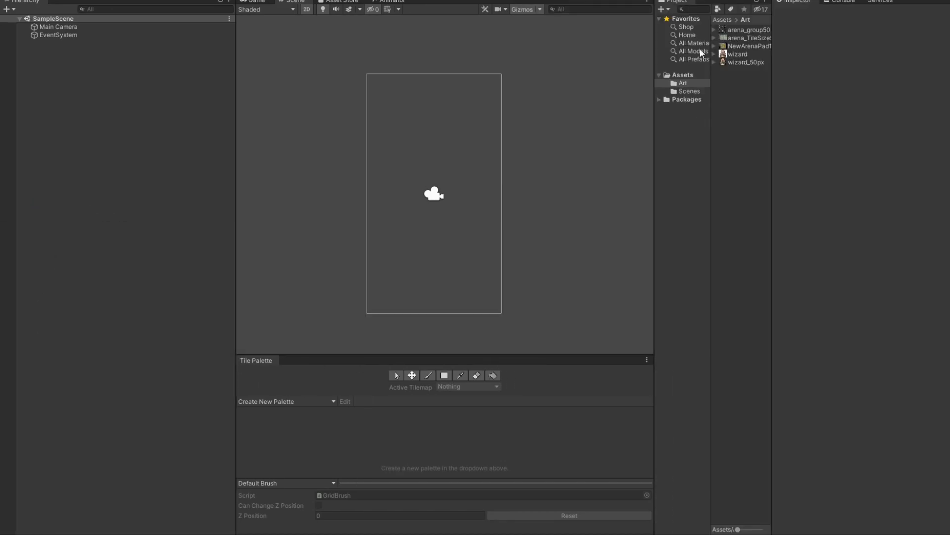
drag(678, 1, 153, 414)
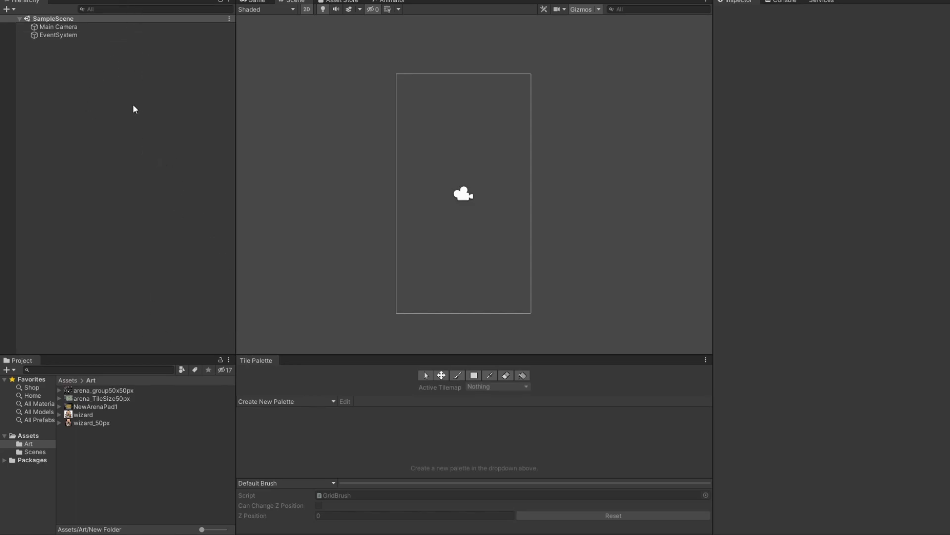
click(27, 3)
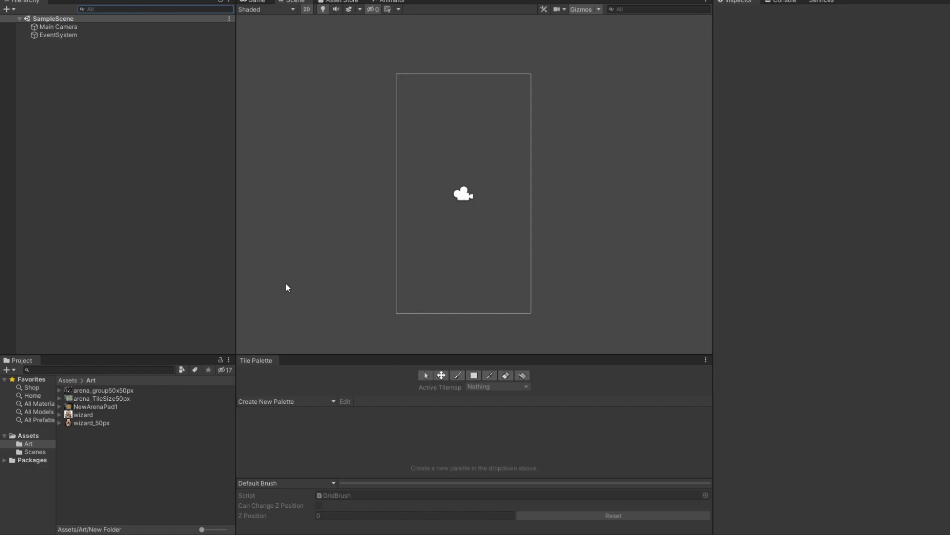
Inspect Main Camera and EventSystem, compare the Game and Scene views, then focus Project and Tile Palette
click(72, 27)
click(71, 34)
click(82, 109)
click(72, 28)
click(79, 73)
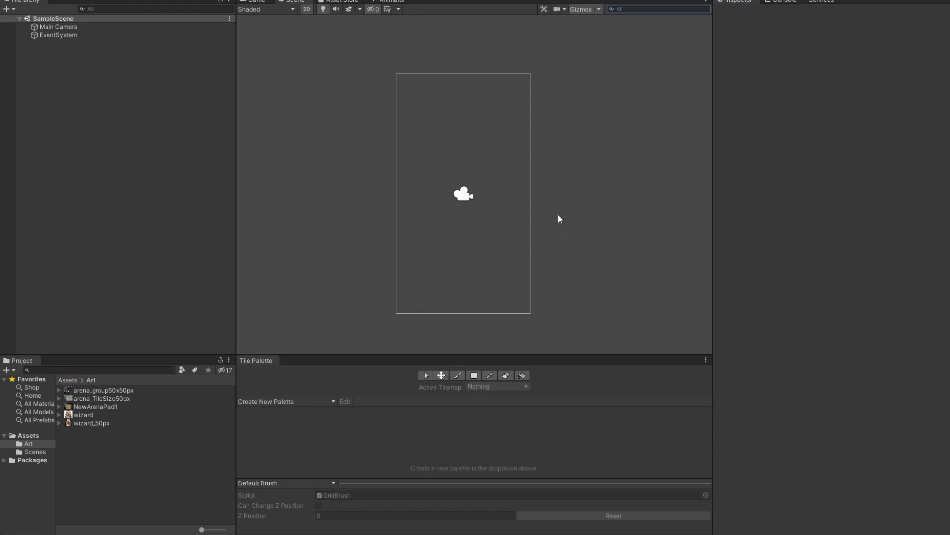
click(258, 2)
click(301, 2)
click(23, 362)
click(430, 447)
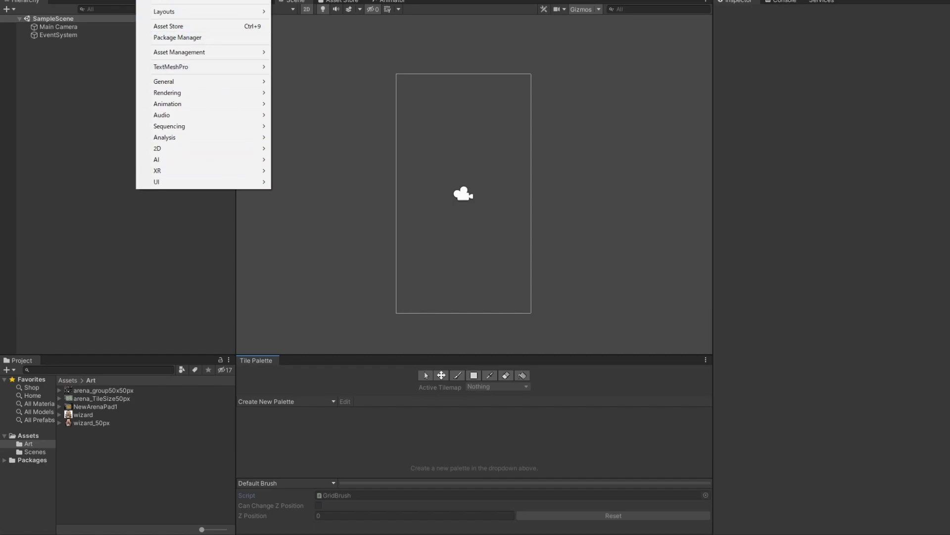
Dock the Tile Palette as a tab beside the Project panel, keeping Project in front
click(322, 269)
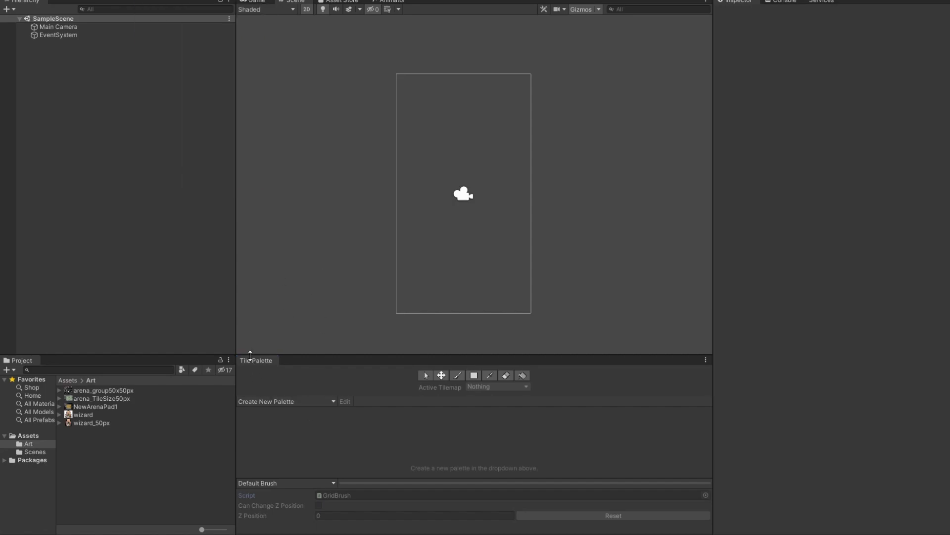
drag(262, 381, 67, 365)
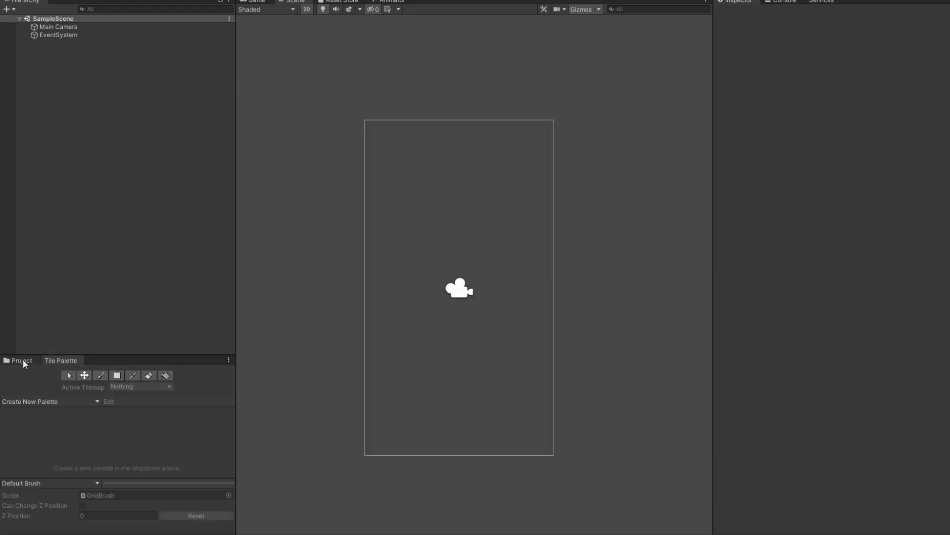
click(21, 361)
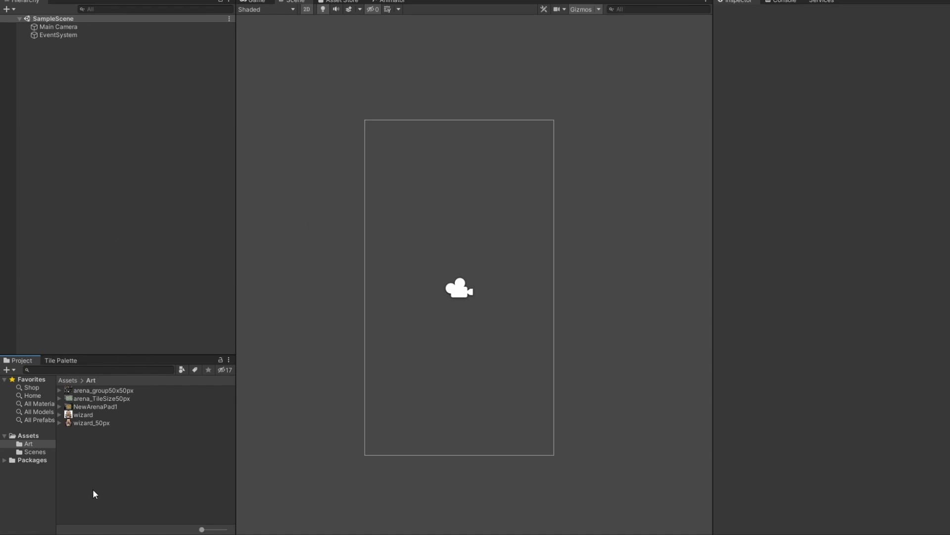
Open Assets > Art and preview arena_group50x50px, arena_TileSize50px and NewArenaPad1
click(25, 435)
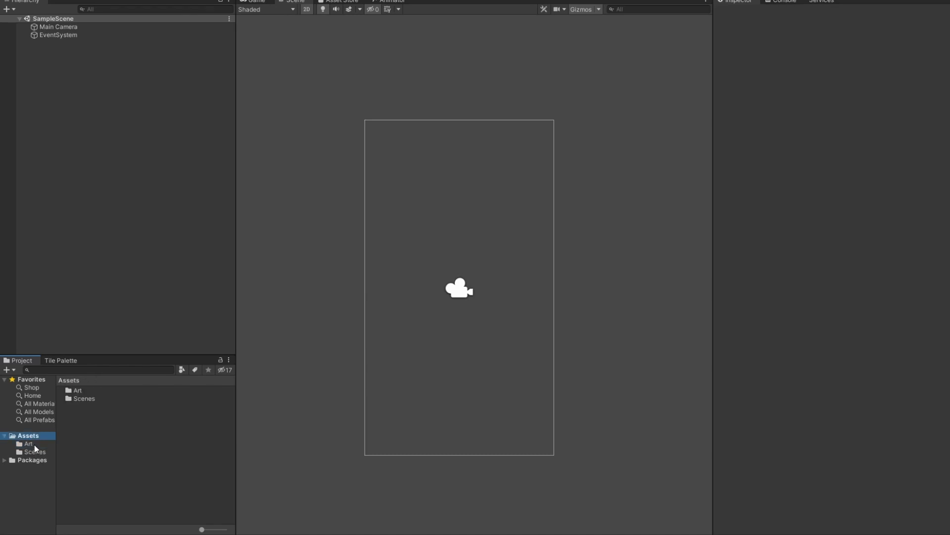
click(33, 445)
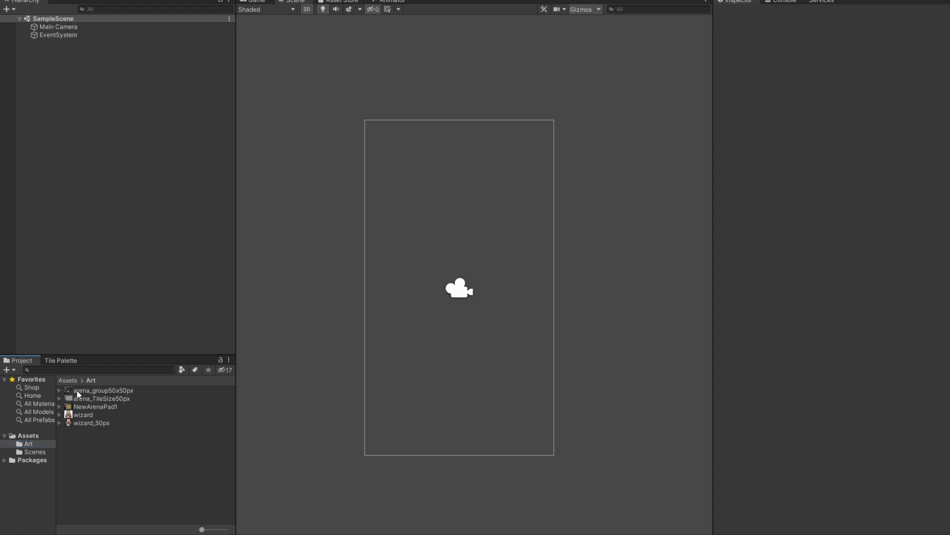
click(77, 391)
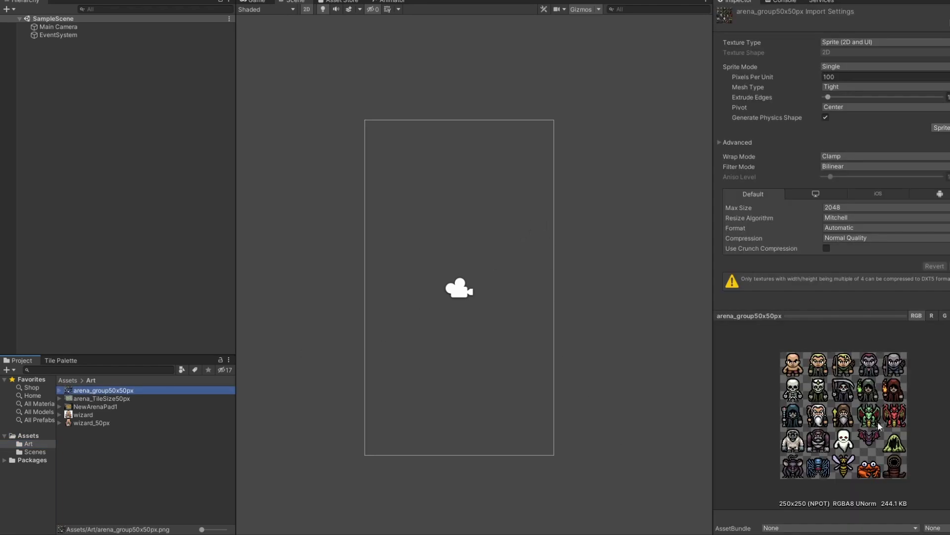
click(100, 399)
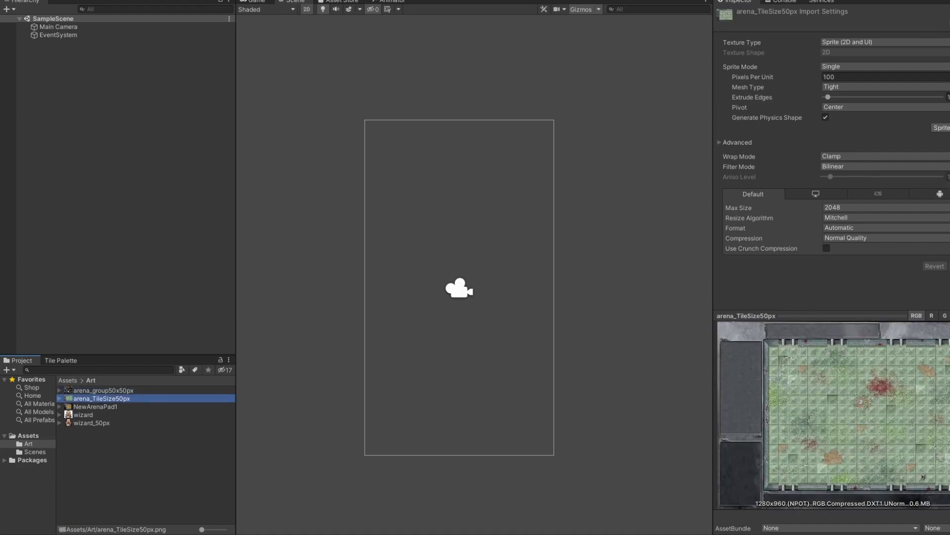
click(89, 407)
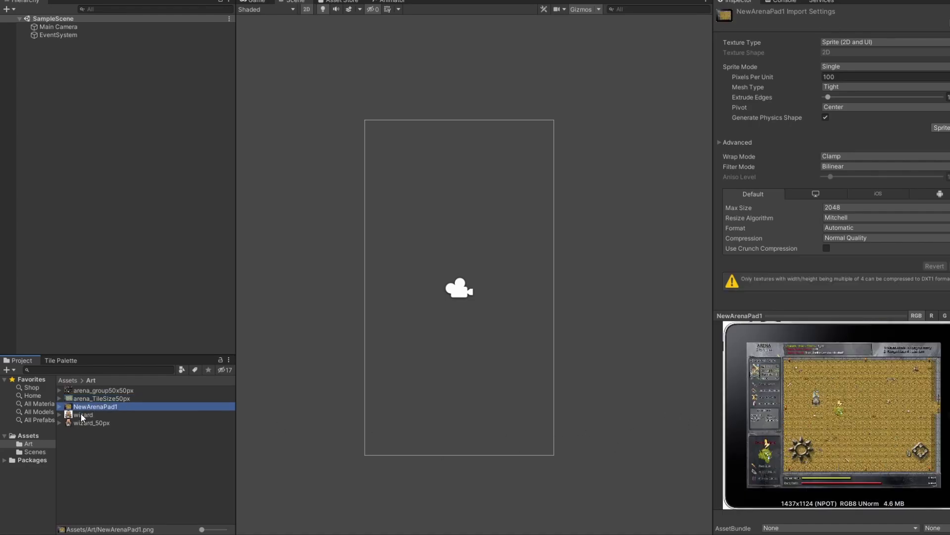
click(101, 456)
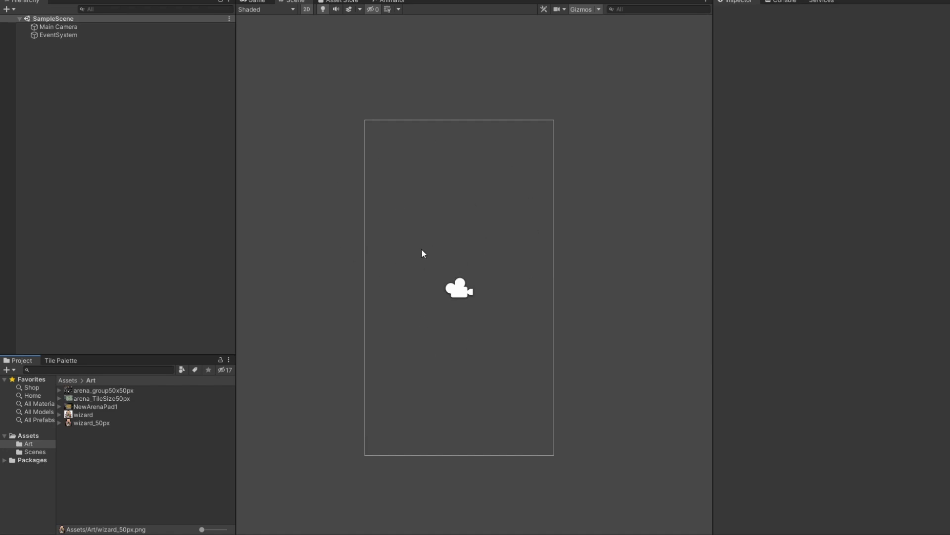
Preview wizard_50px and arena_TileSize50px, then drag arena_TileSize50px toward the Hierarchy
click(87, 423)
click(98, 390)
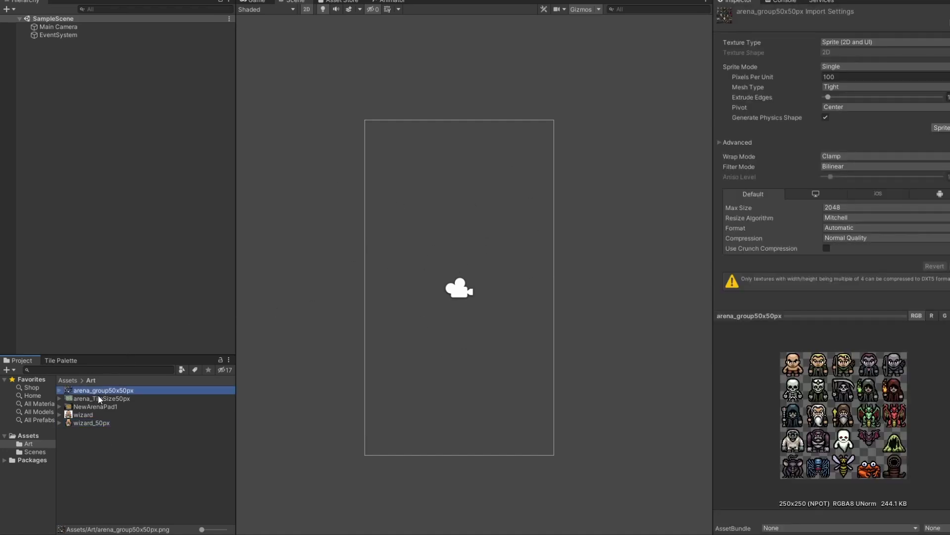
click(98, 398)
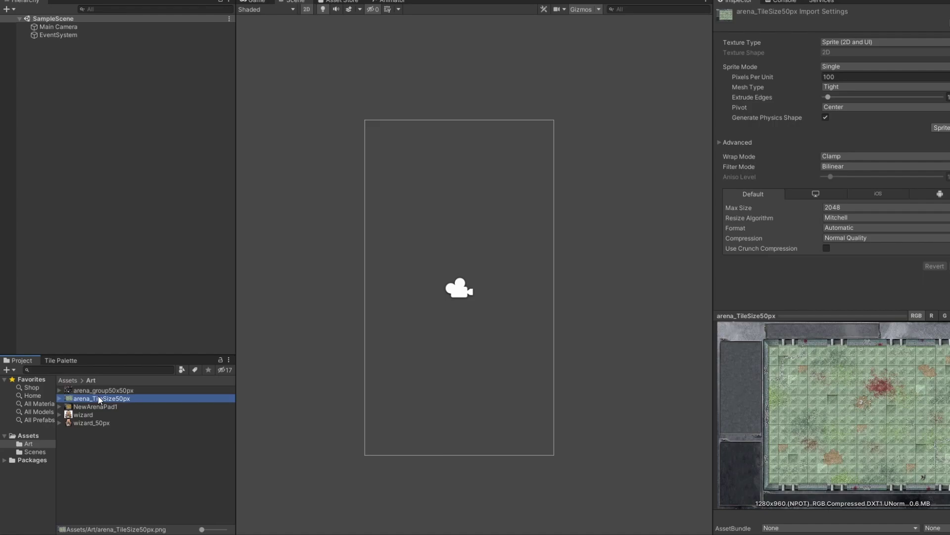
drag(98, 396, 33, 5)
drag(67, 96, 68, 70)
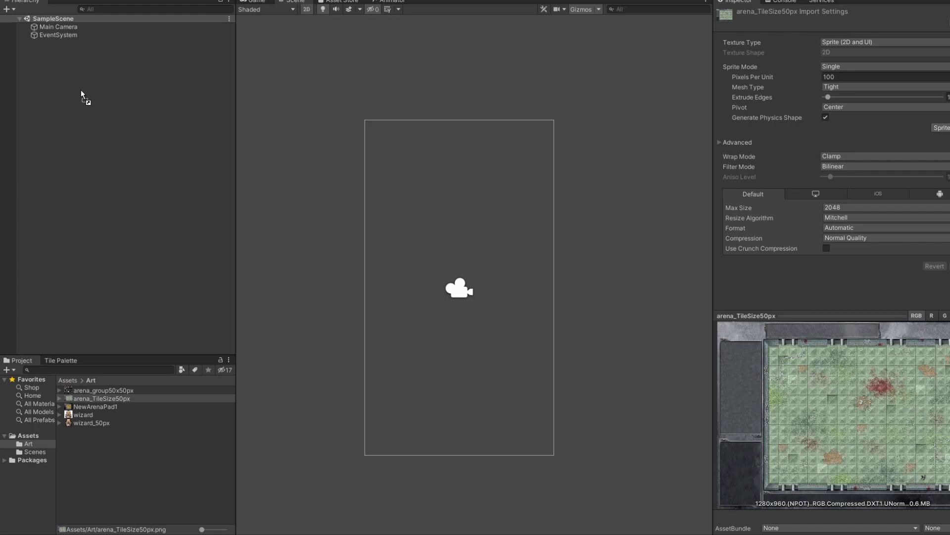
Drop arena_TileSize50px into the Hierarchy at 0,0,0 and check it in the Game view
drag(81, 91, 82, 91)
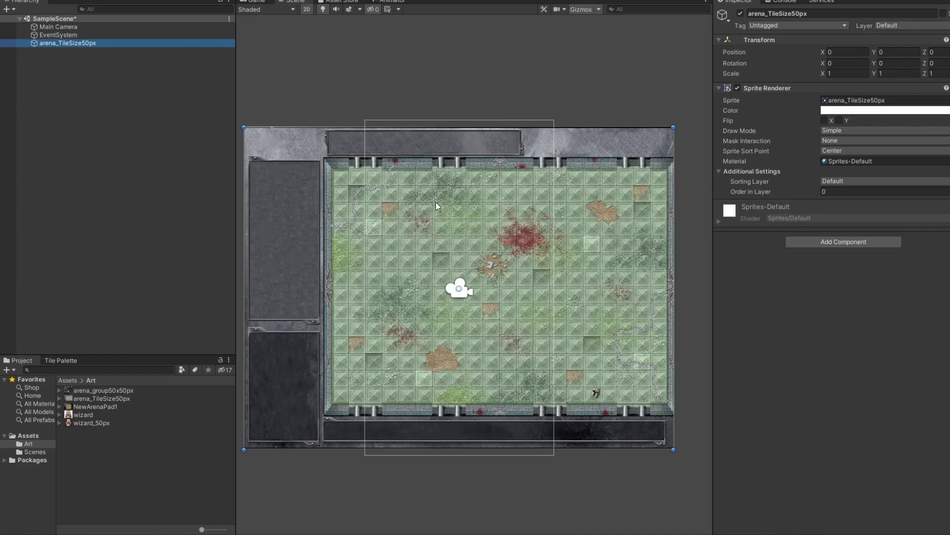
click(258, 2)
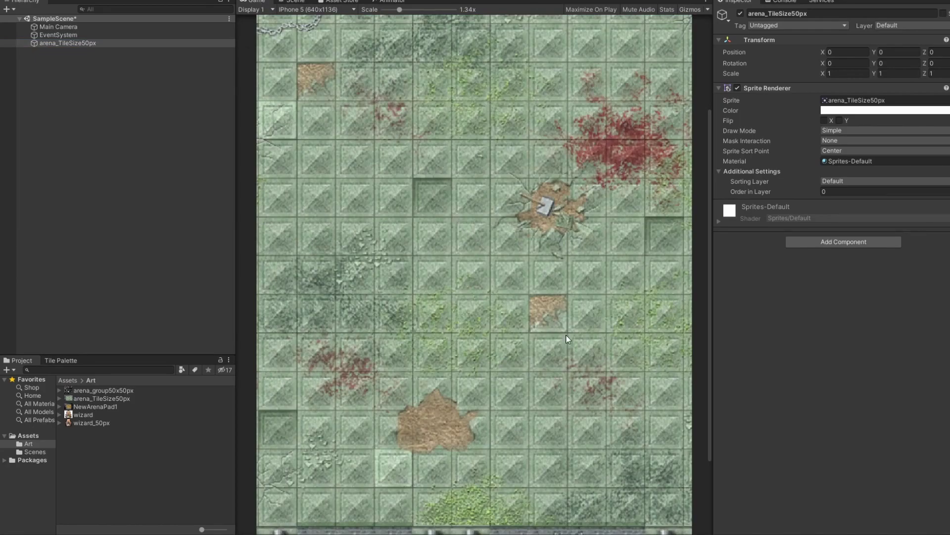
scroll(578, 268, down, 3)
scroll(579, 270, down, 2)
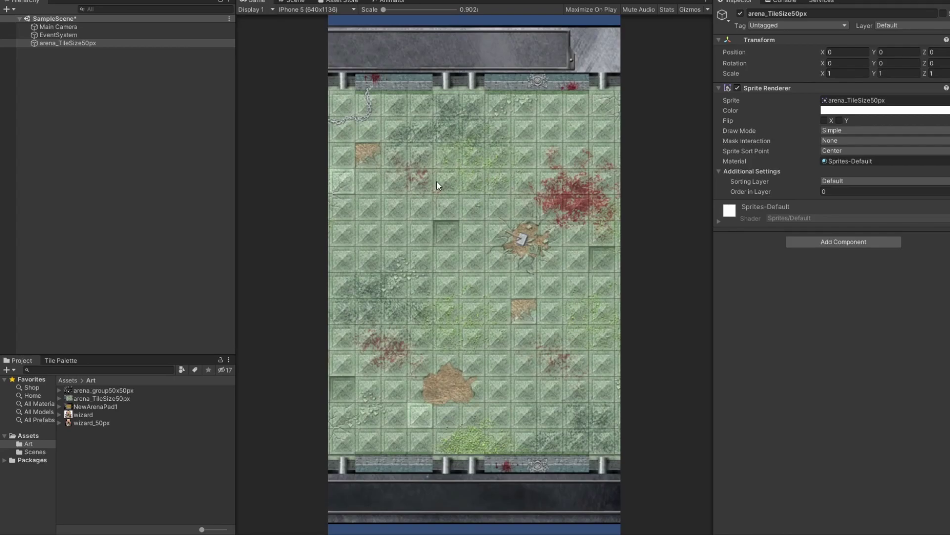
click(294, 2)
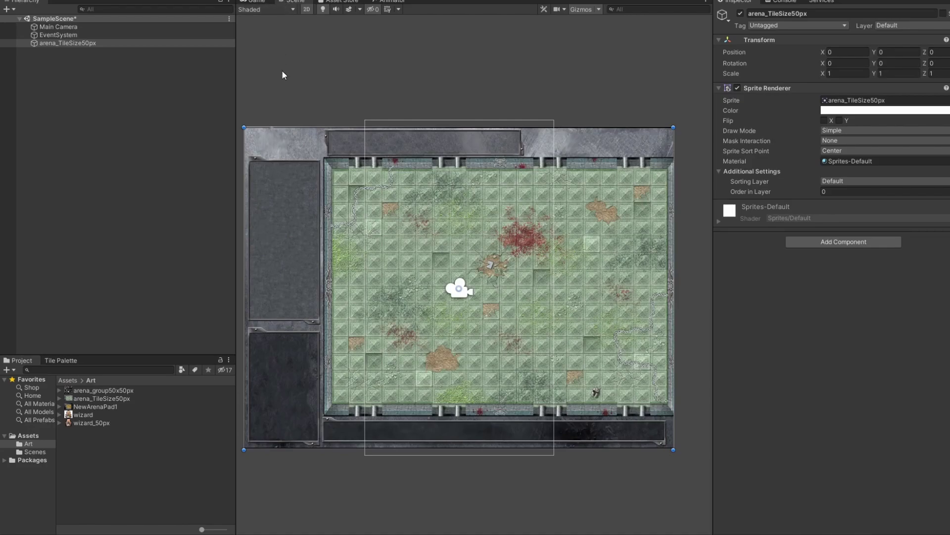
Review the arena image and Main Camera settings, then open the Game view resolution list
click(108, 399)
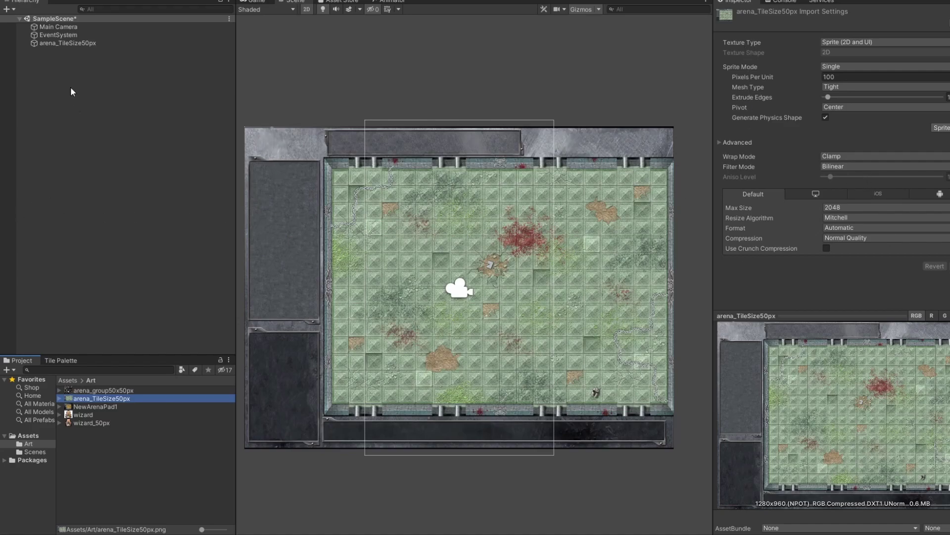
click(52, 28)
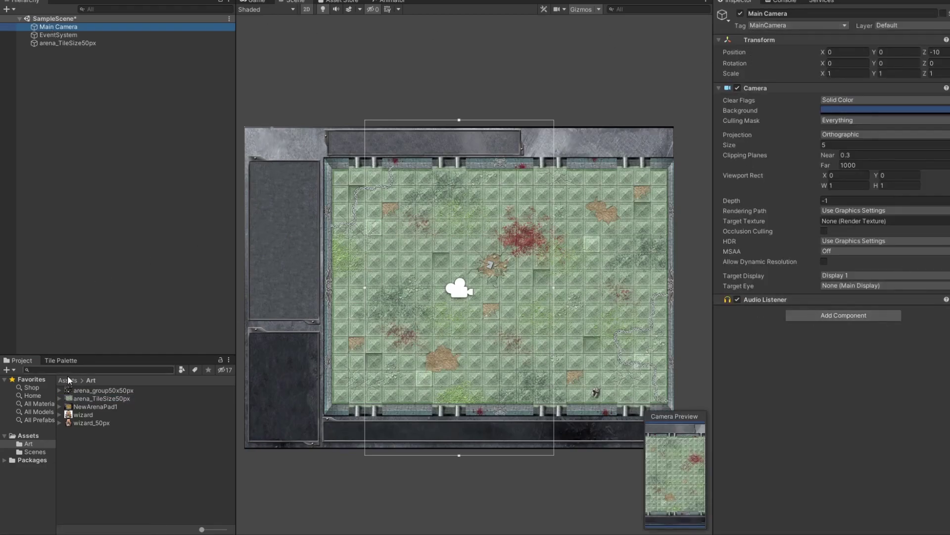
click(94, 390)
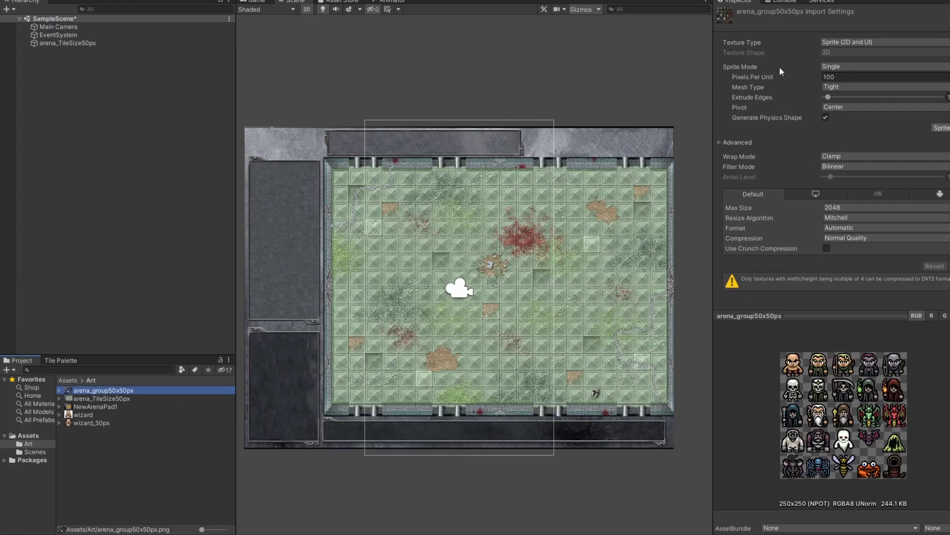
click(166, 398)
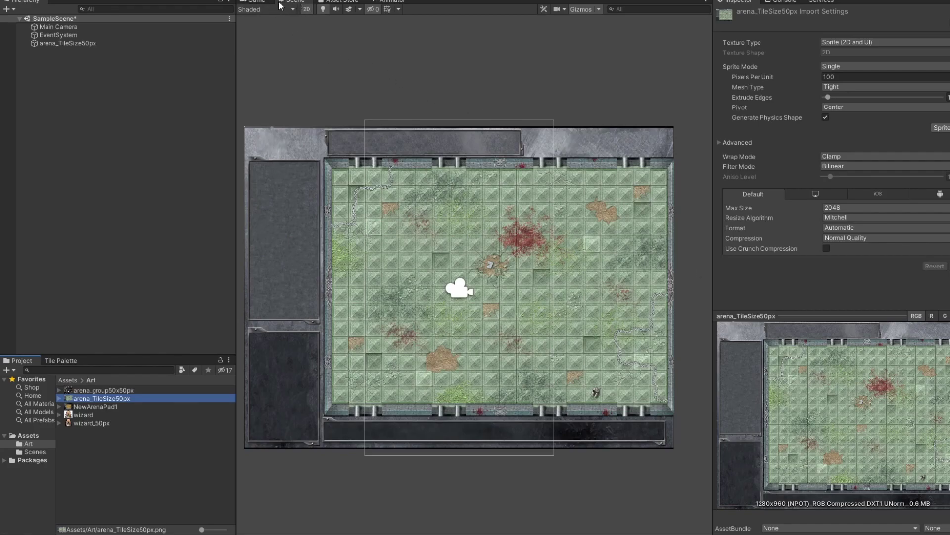
click(259, 1)
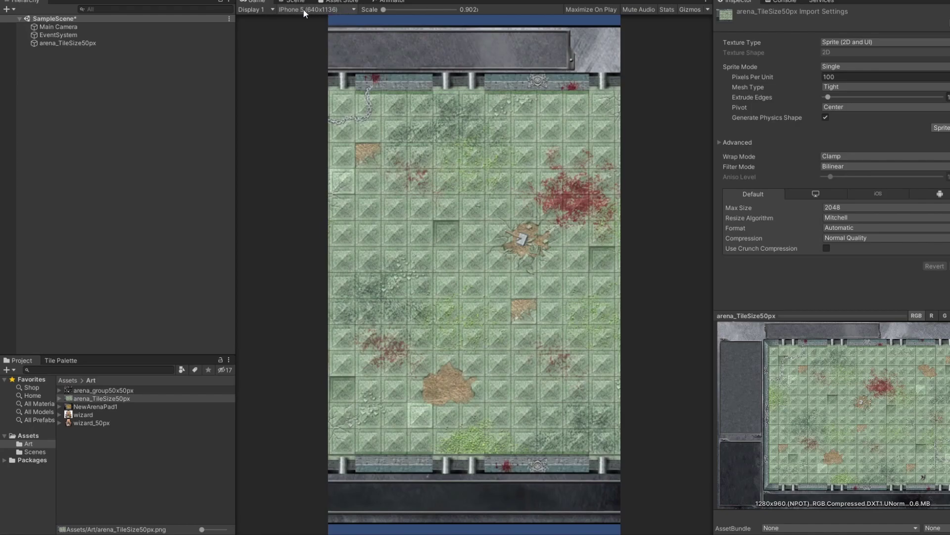
click(345, 9)
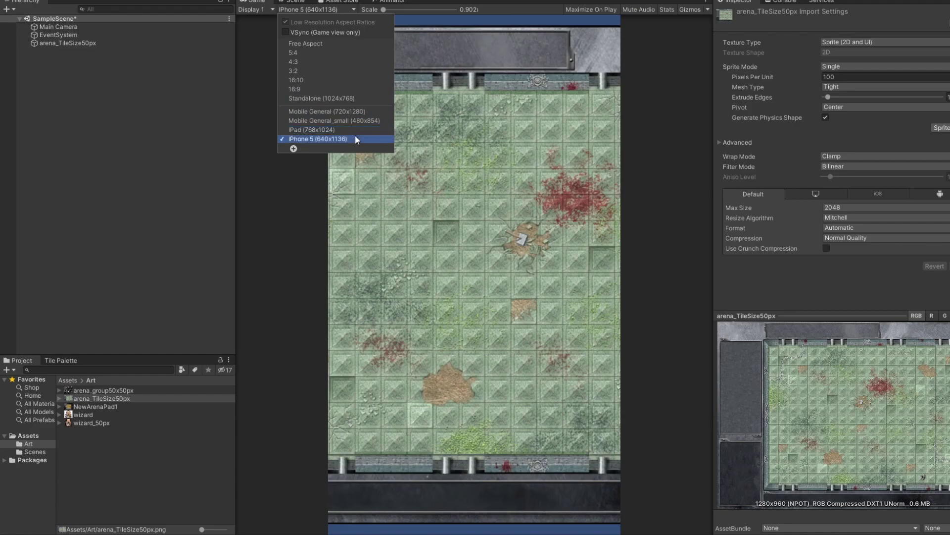
Add a custom Game view resolution named 'arena' at 1280x960
click(298, 12)
click(307, 13)
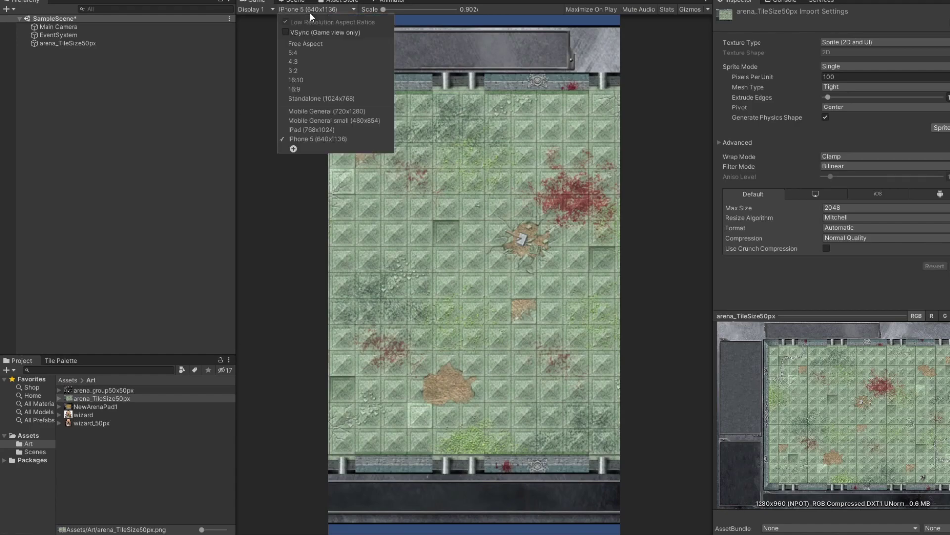
click(293, 148)
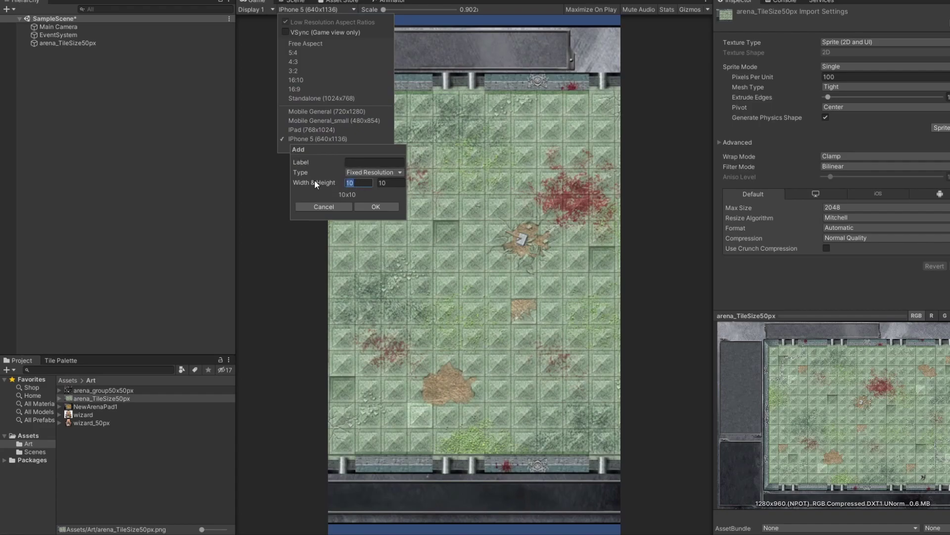
text(1280)
key(Tab)
text(960)
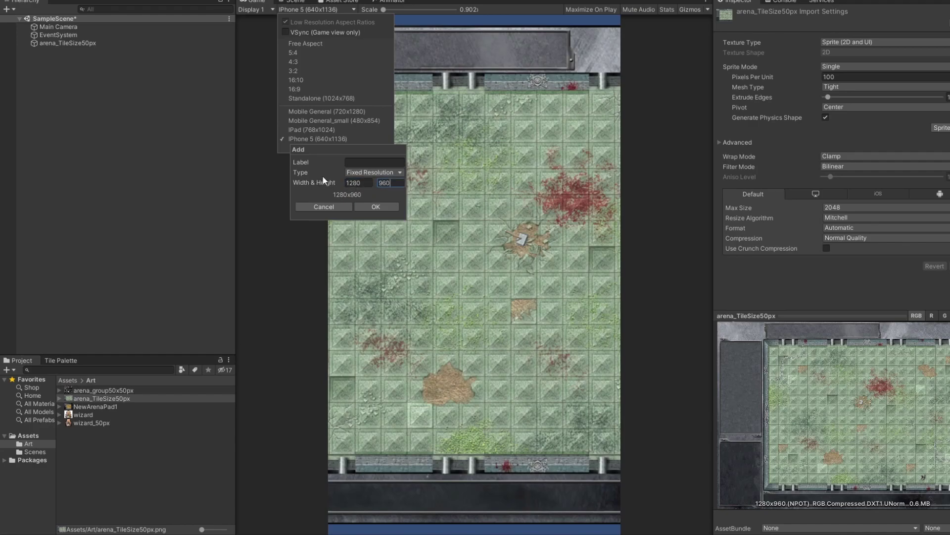
click(373, 162)
text(arena)
click(374, 204)
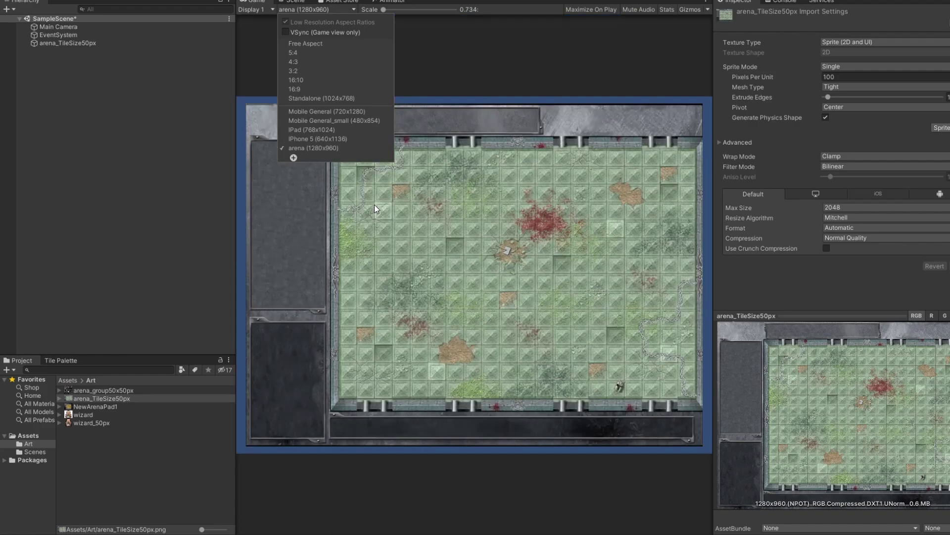
click(436, 76)
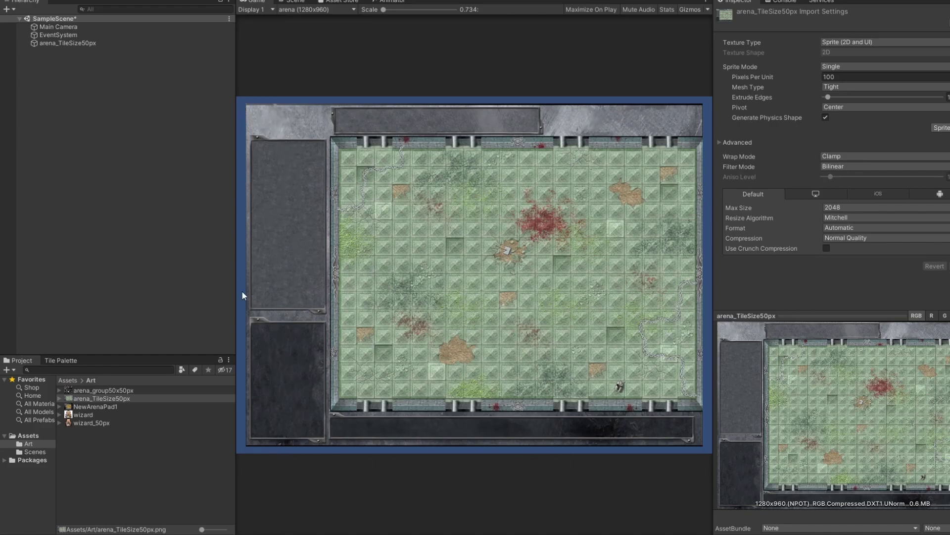
Compare the Scene and Game views at the new resolution, then select Main Camera
scroll(423, 417, up, 2)
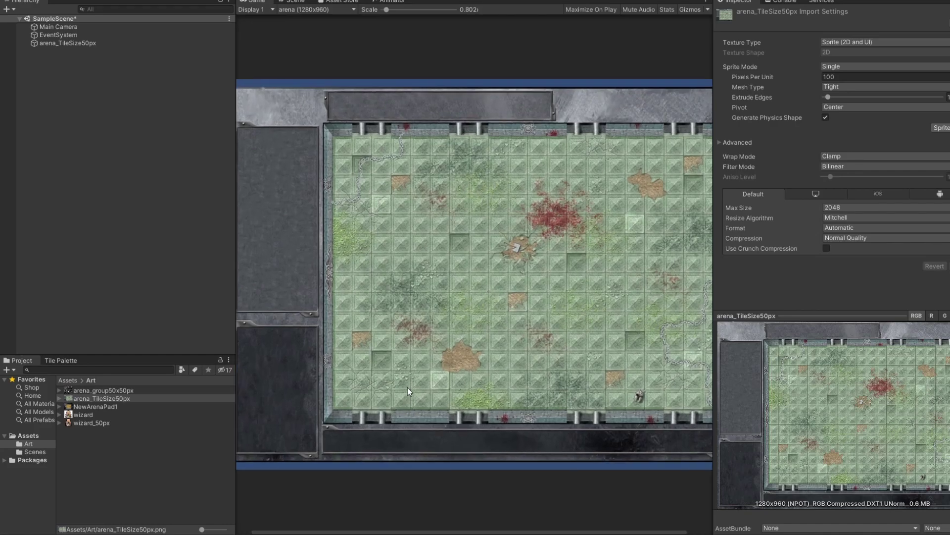
scroll(408, 387, down, 2)
click(294, 1)
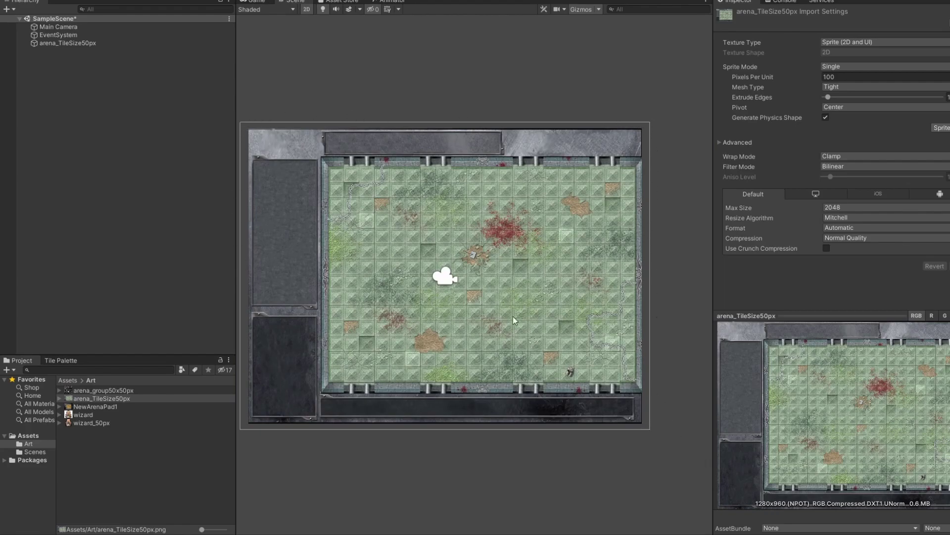
click(248, 2)
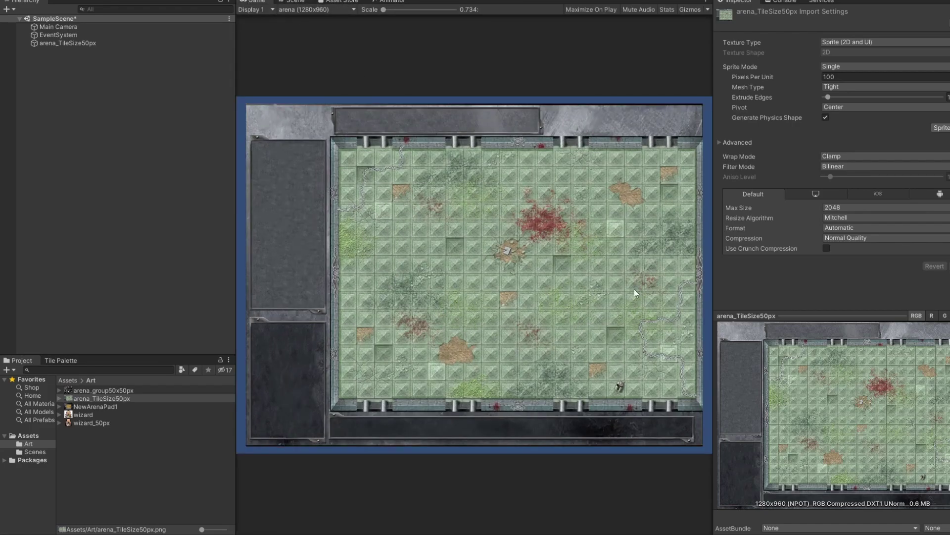
click(293, 2)
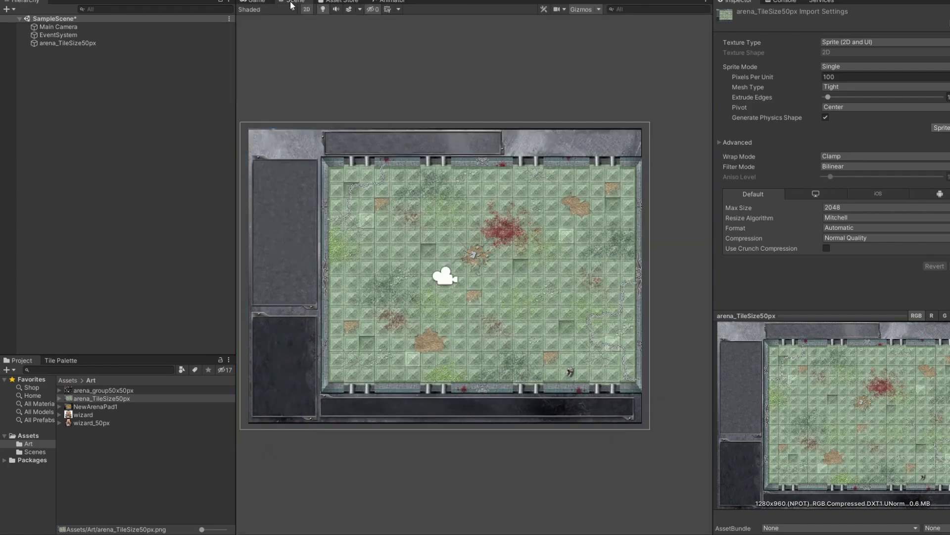
click(257, 2)
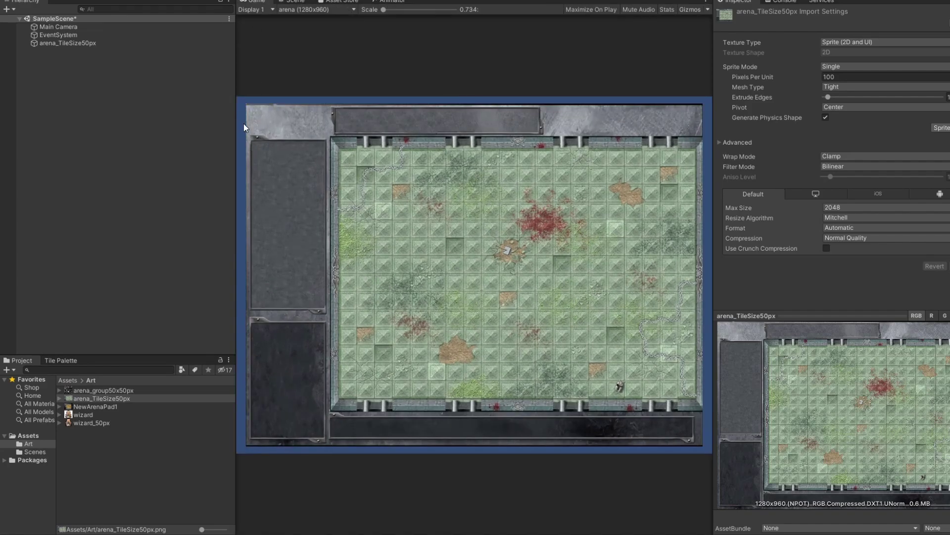
click(58, 26)
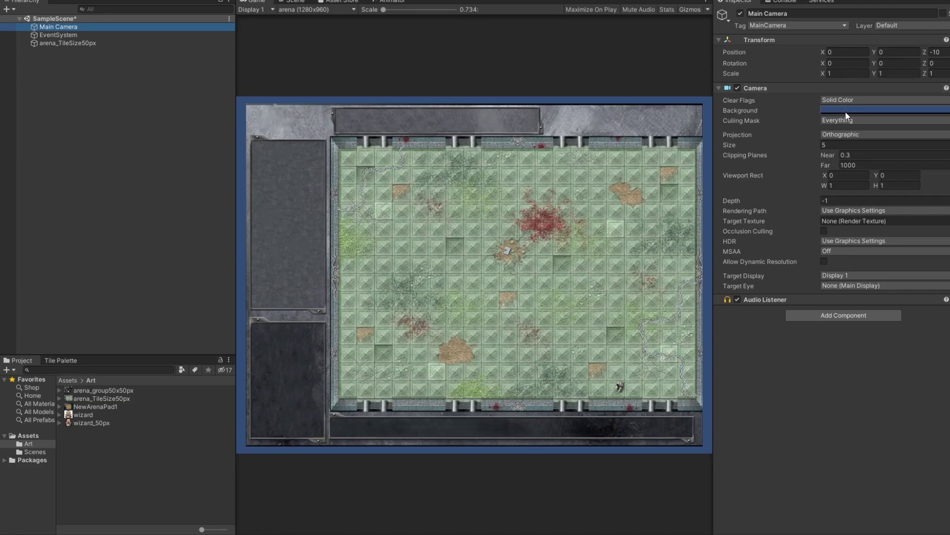
Set the Main Camera background colour to black (000000)
click(905, 109)
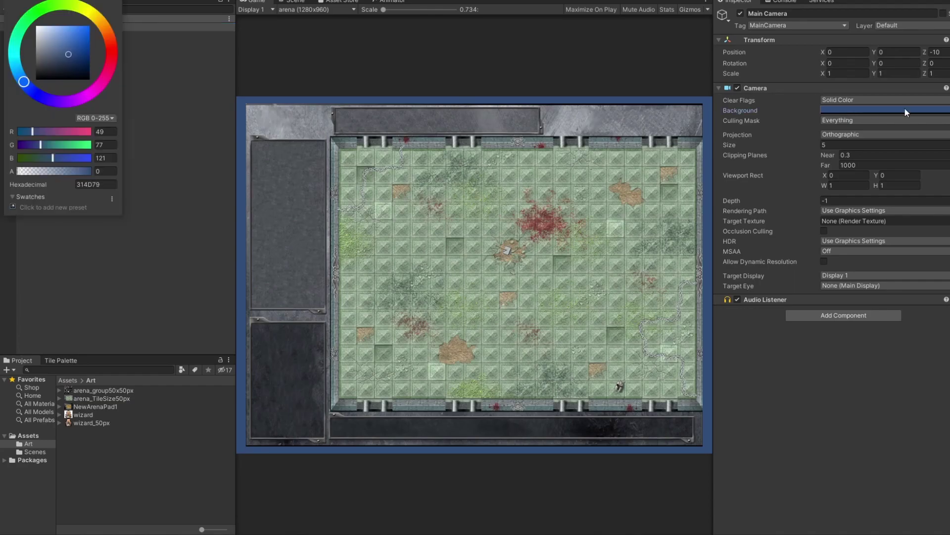
drag(68, 54, 8, 101)
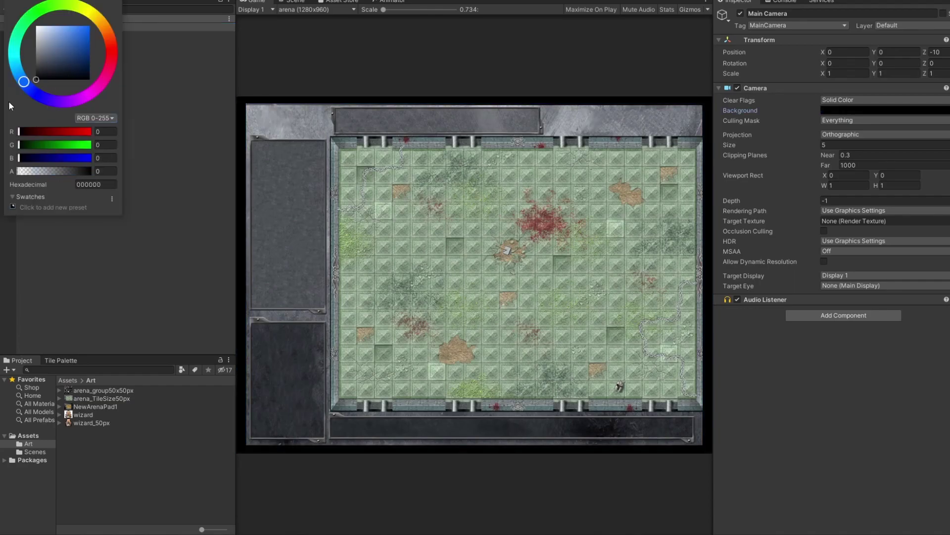
click(138, 95)
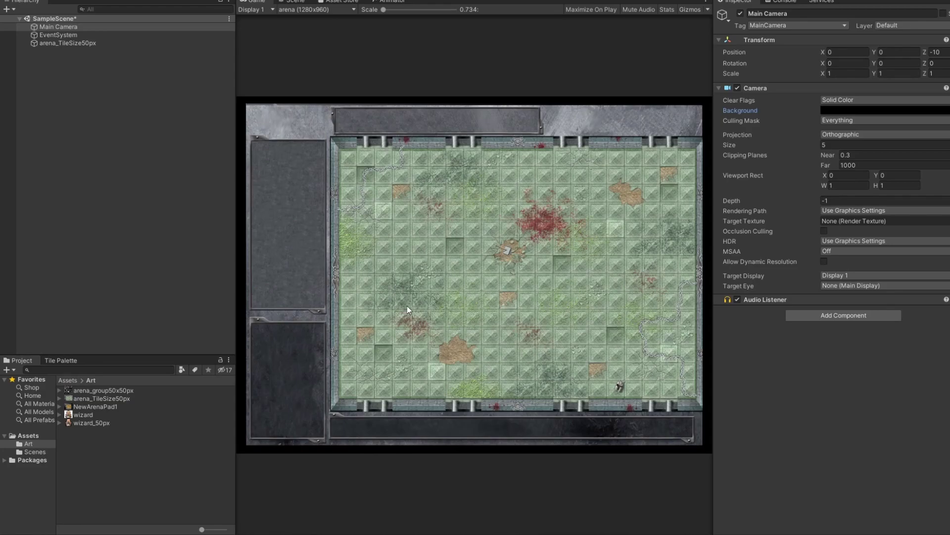
Add wizard_50px to the Hierarchy at 0,0,0 and frame it in the Scene view
click(91, 424)
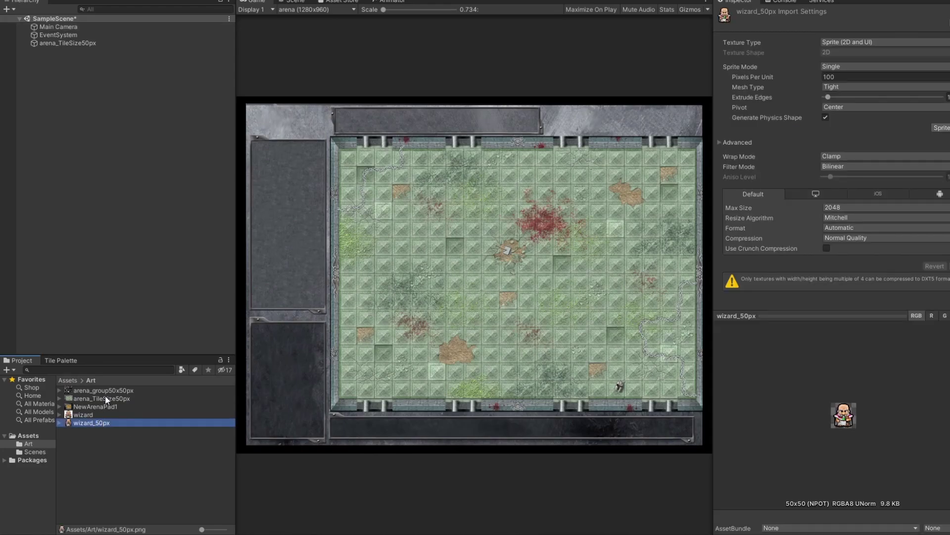
drag(92, 423, 154, 313)
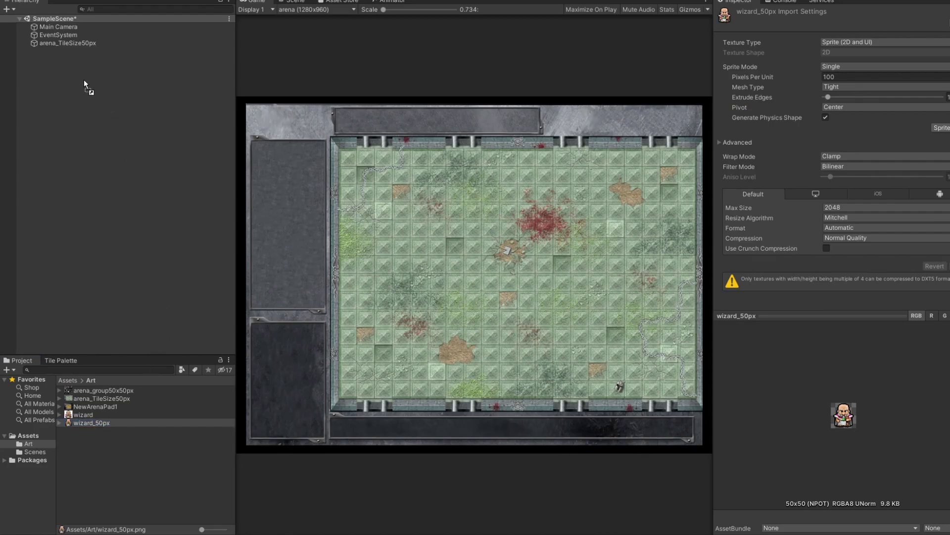
drag(74, 64, 74, 65)
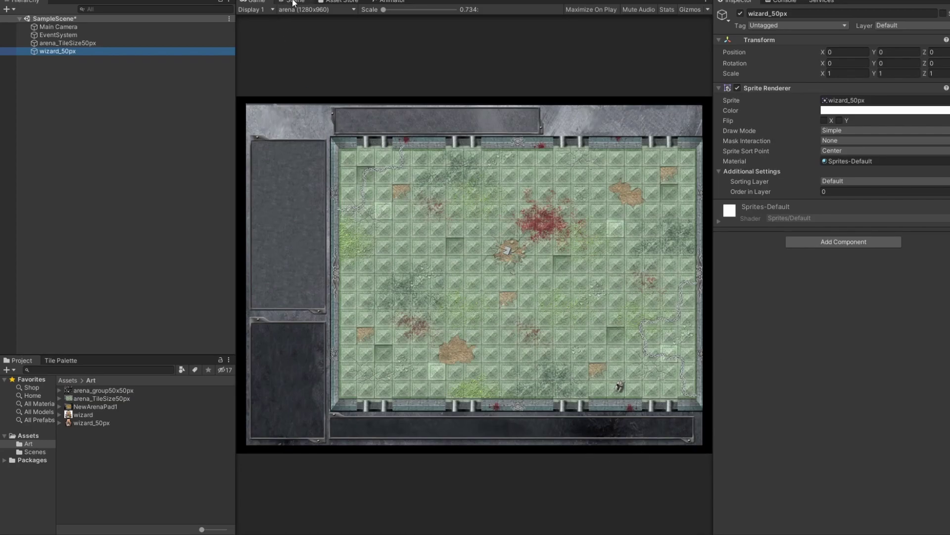
click(294, 2)
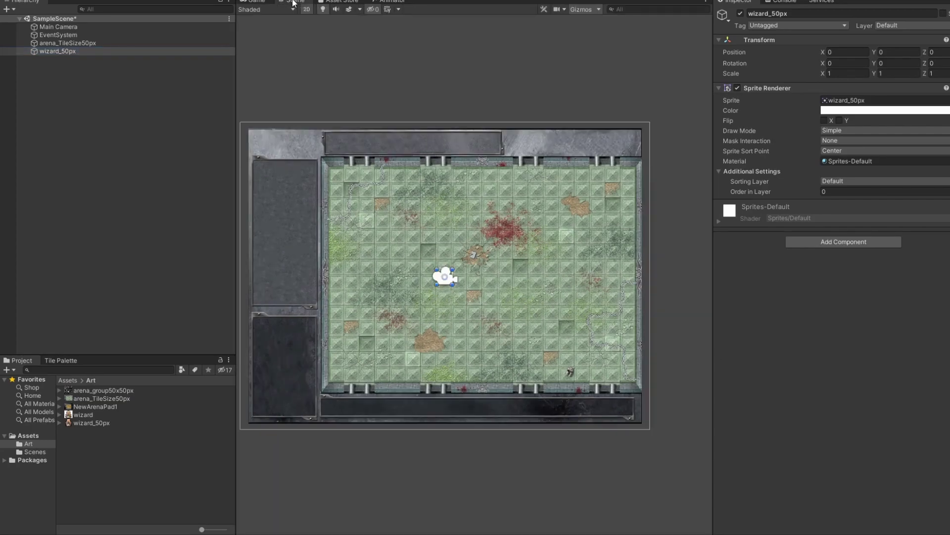
double_click(61, 51)
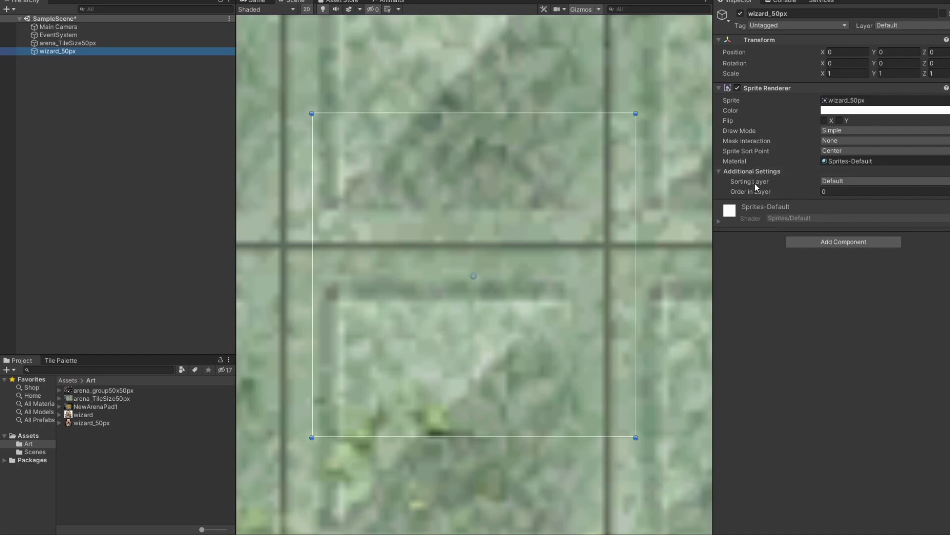
click(835, 181)
click(835, 186)
click(836, 191)
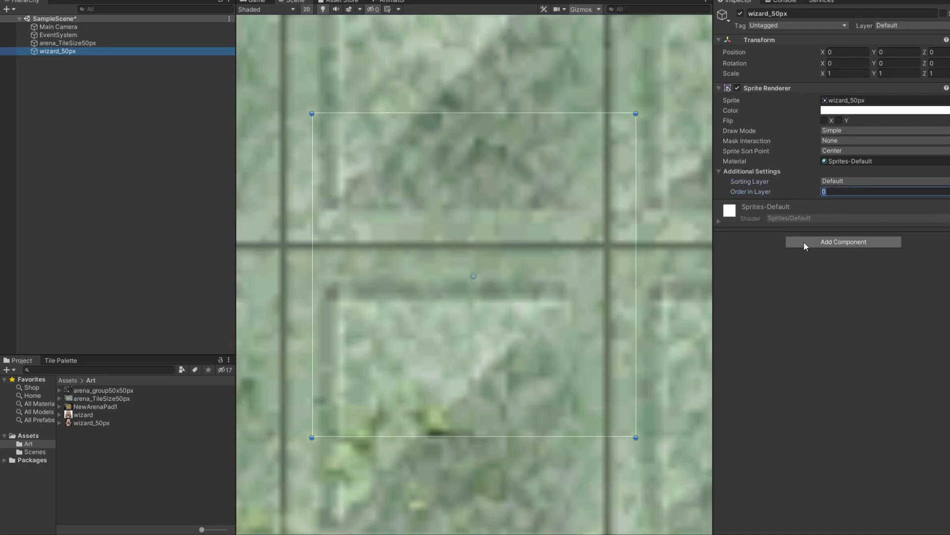
text(1)
scroll(476, 267, down, 10)
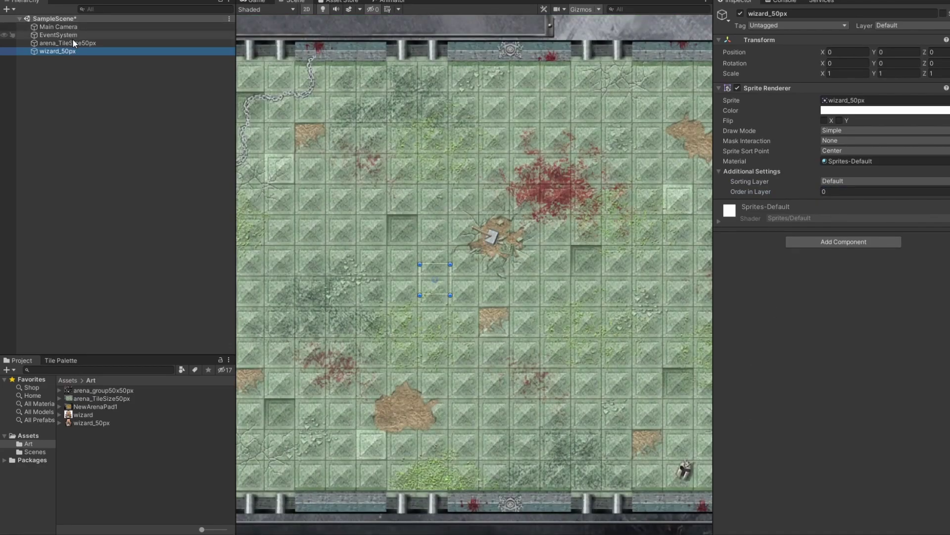
click(73, 42)
click(70, 50)
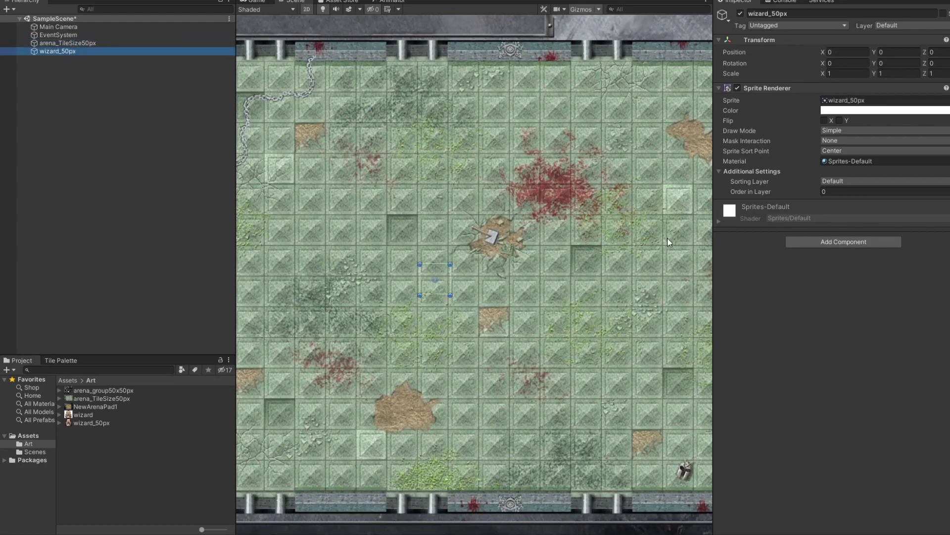
click(800, 193)
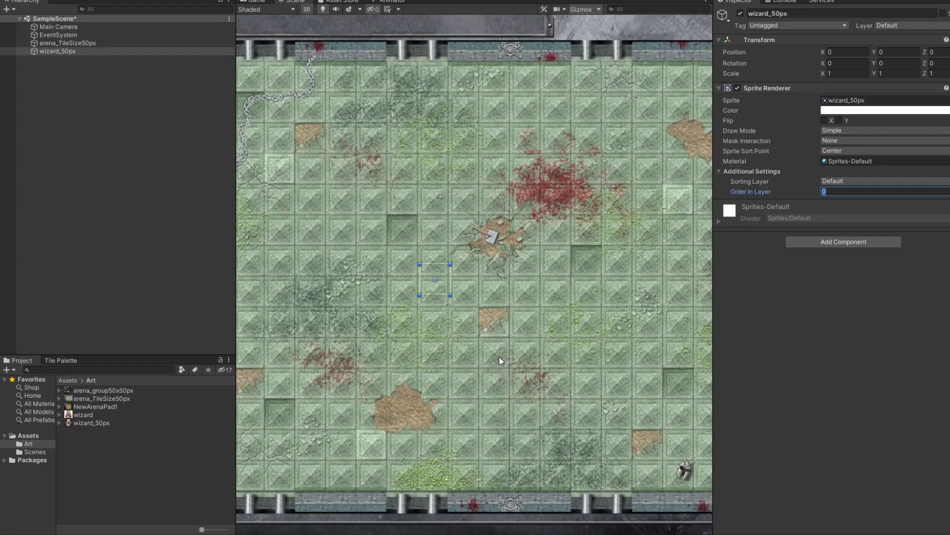
text(1)
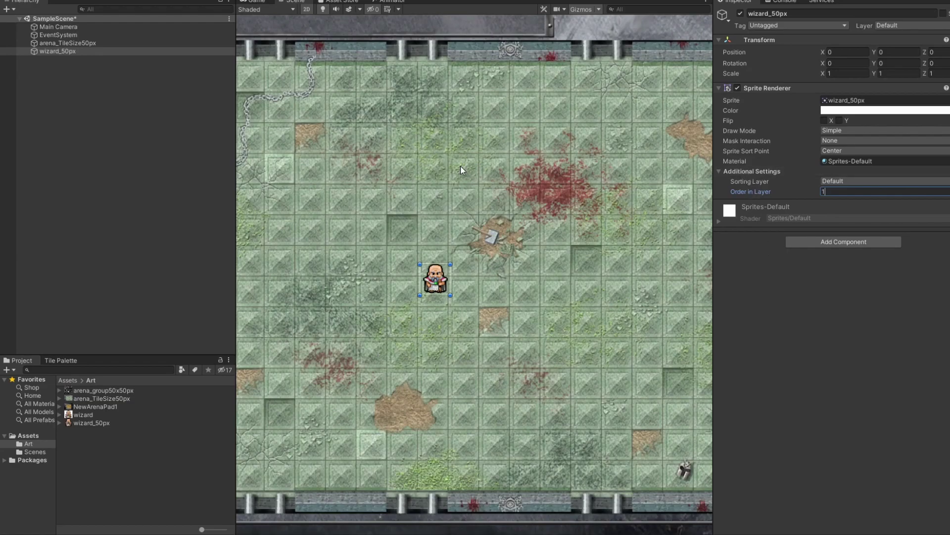
click(75, 43)
click(73, 51)
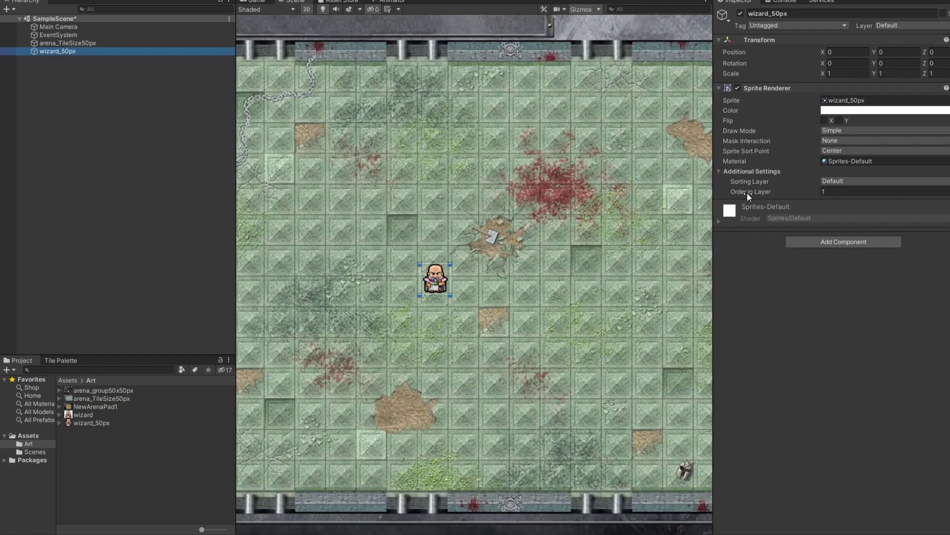
click(836, 191)
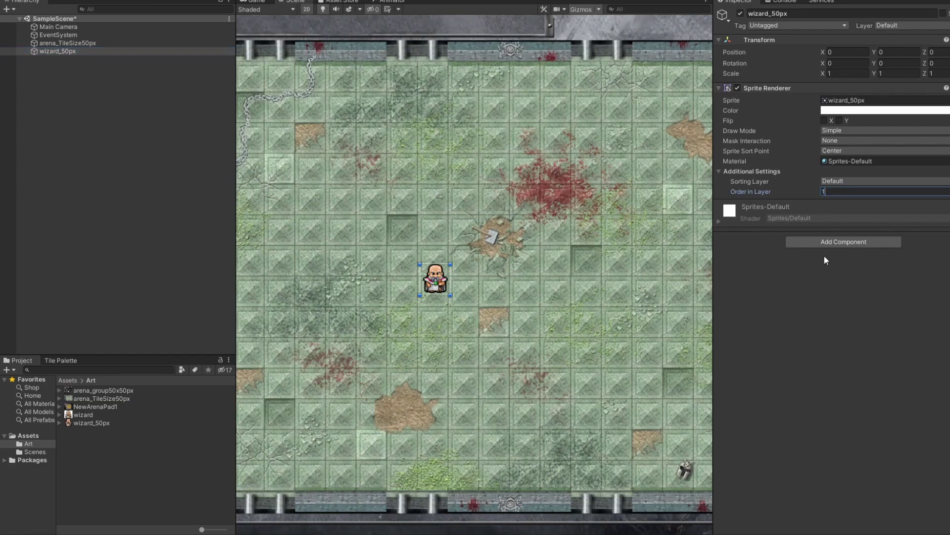
click(824, 298)
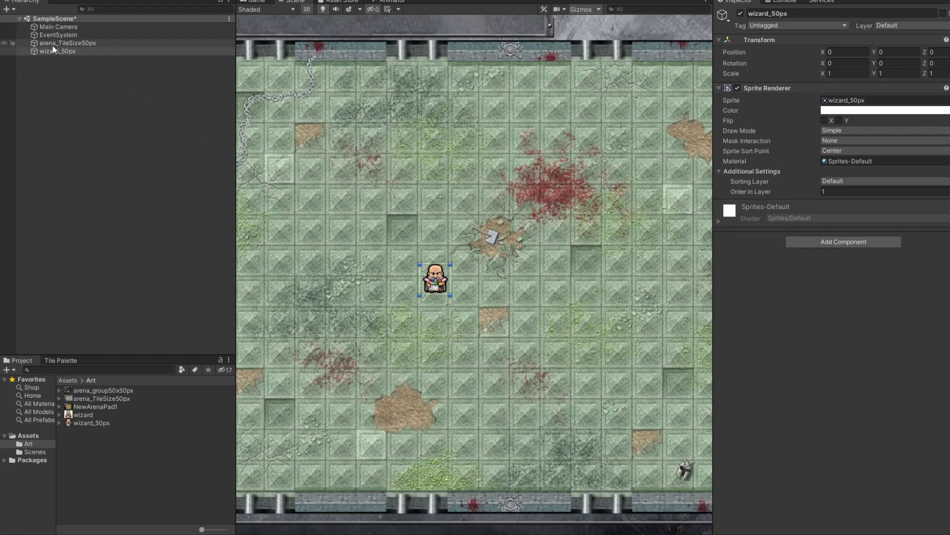
click(830, 191)
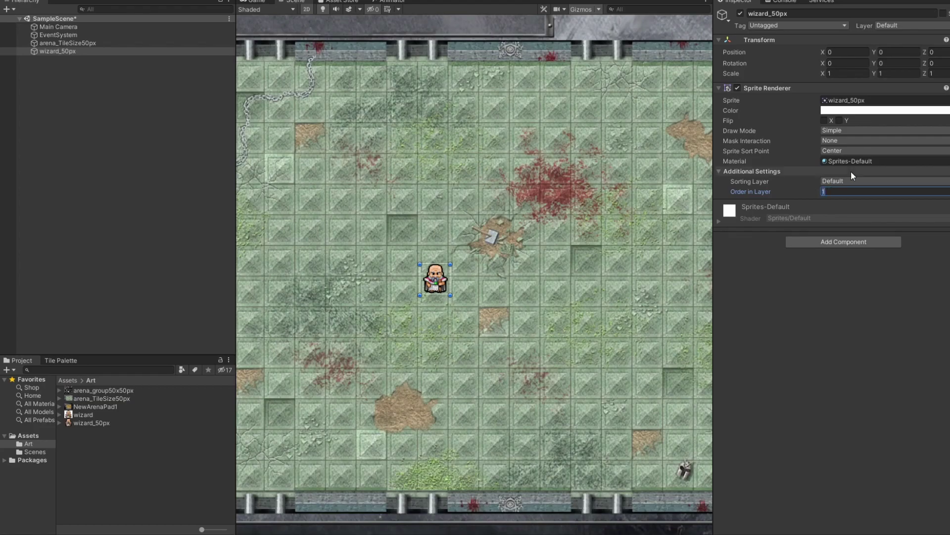
text(0)
key(Return)
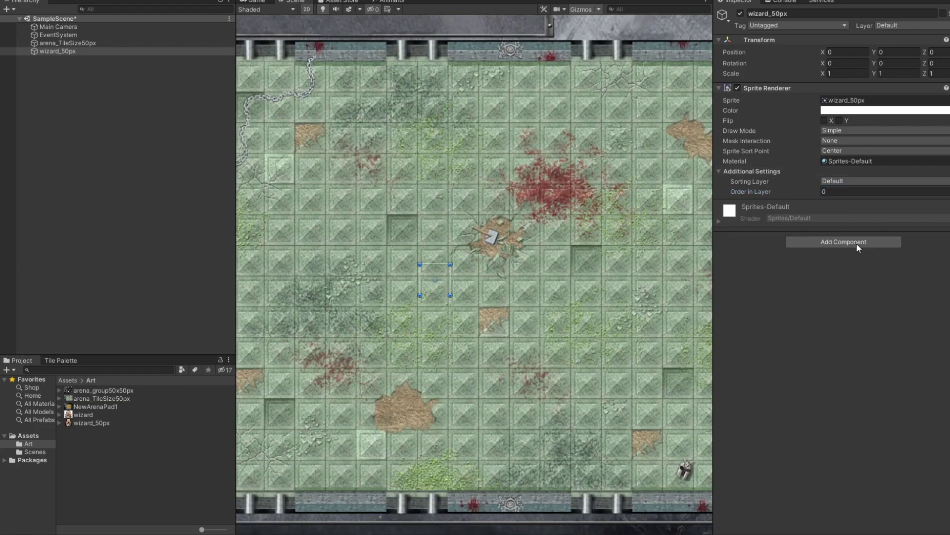
Create a 'Character' sorting layer after Default in Tags & Layers, then reselect wizard_50px
click(857, 181)
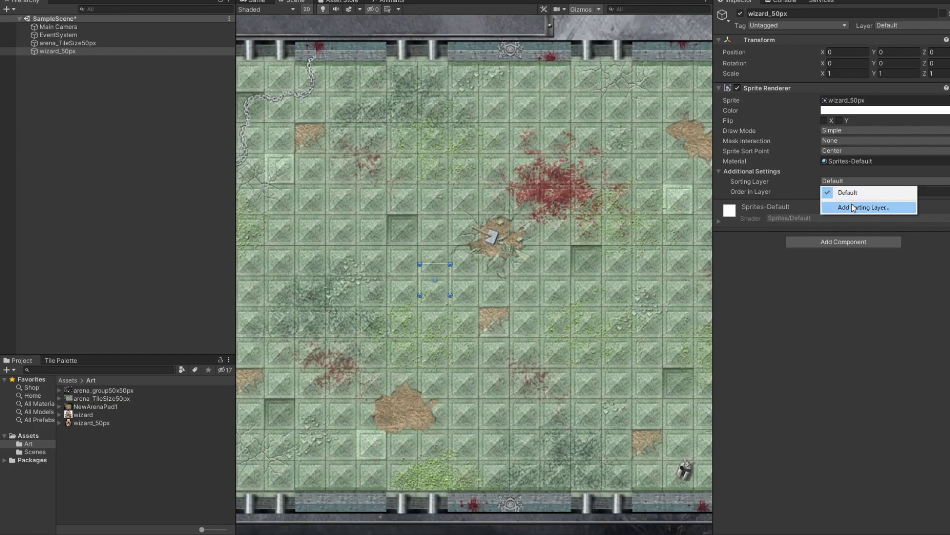
click(855, 209)
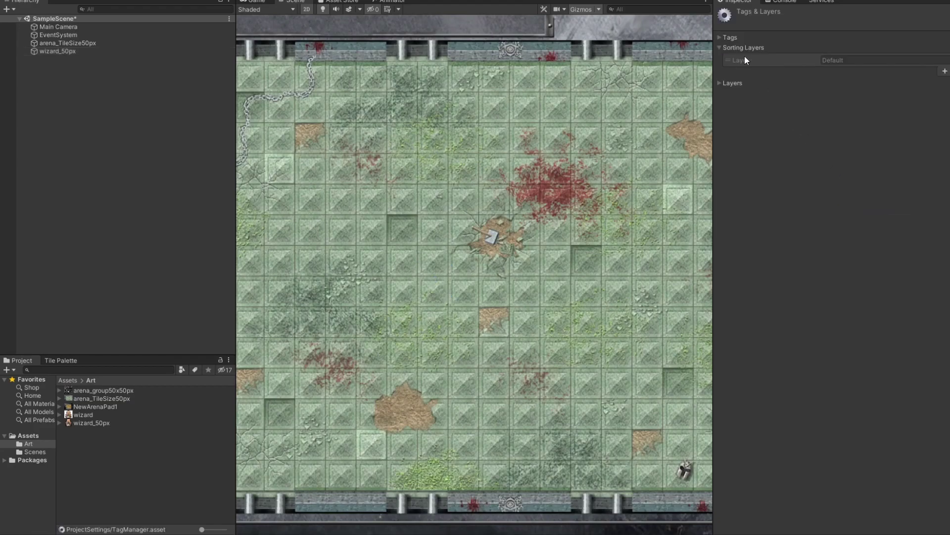
click(850, 58)
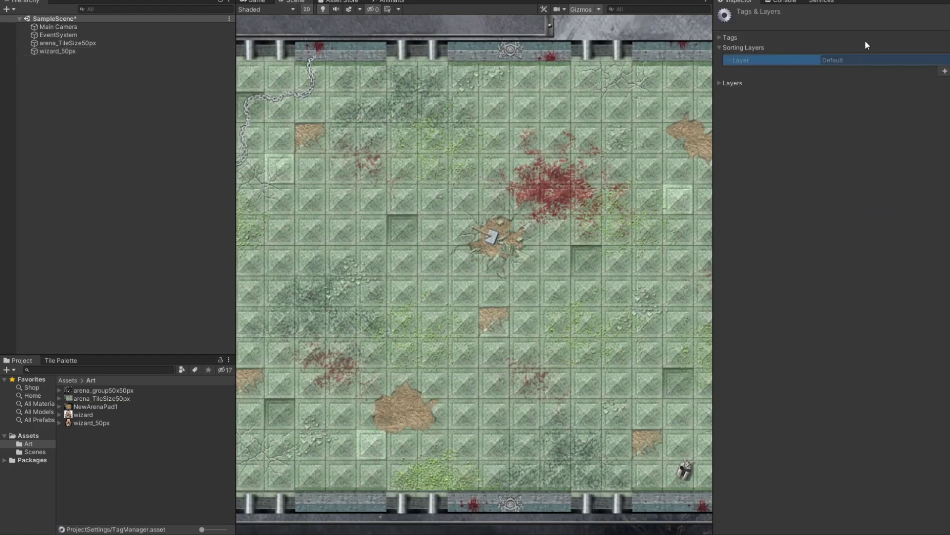
click(945, 72)
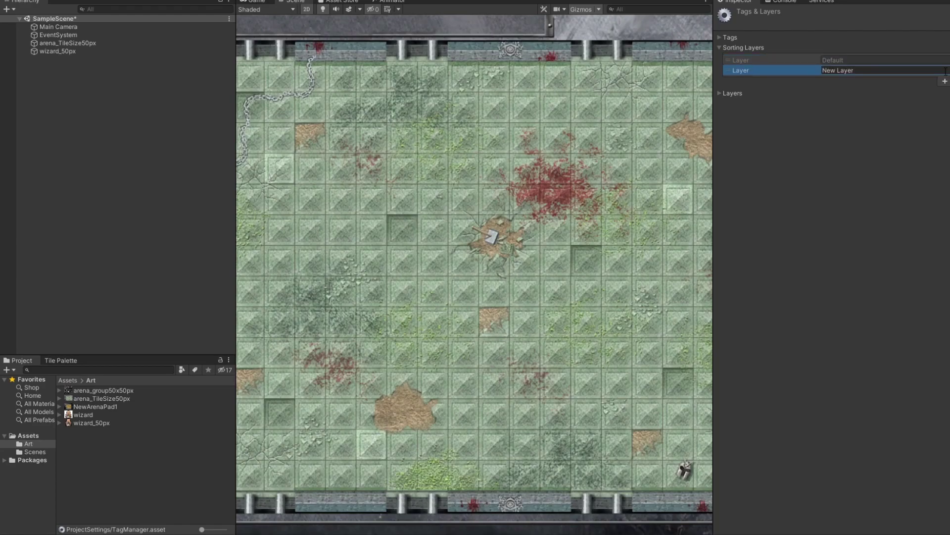
click(942, 70)
text(Character)
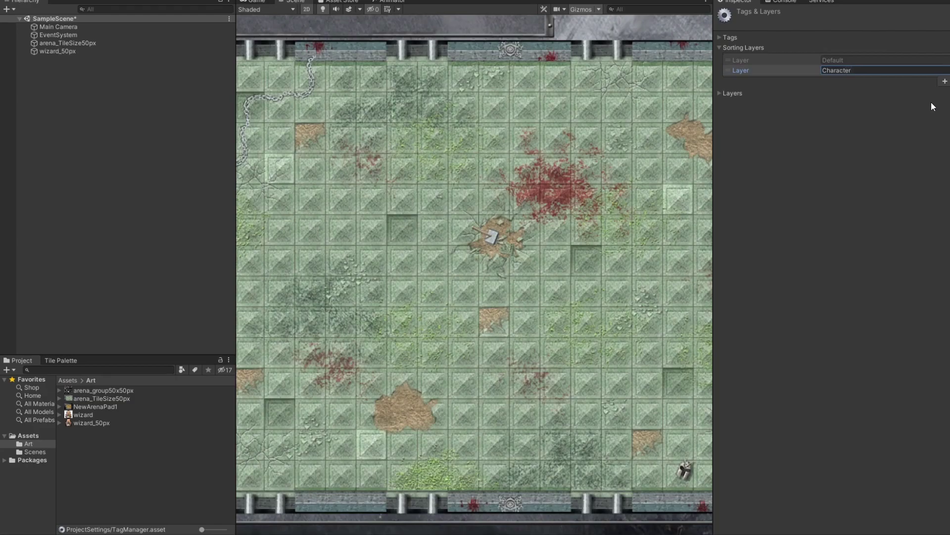
key(Return)
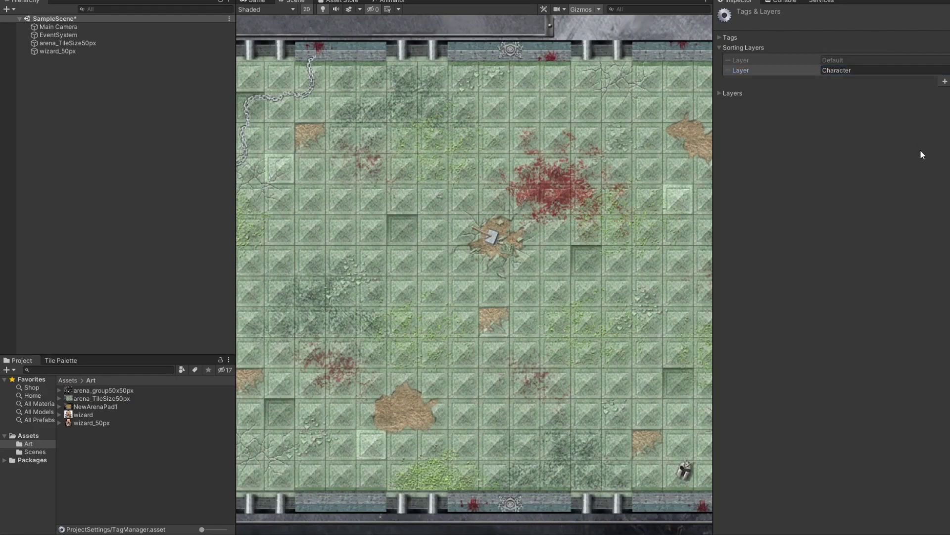
click(56, 51)
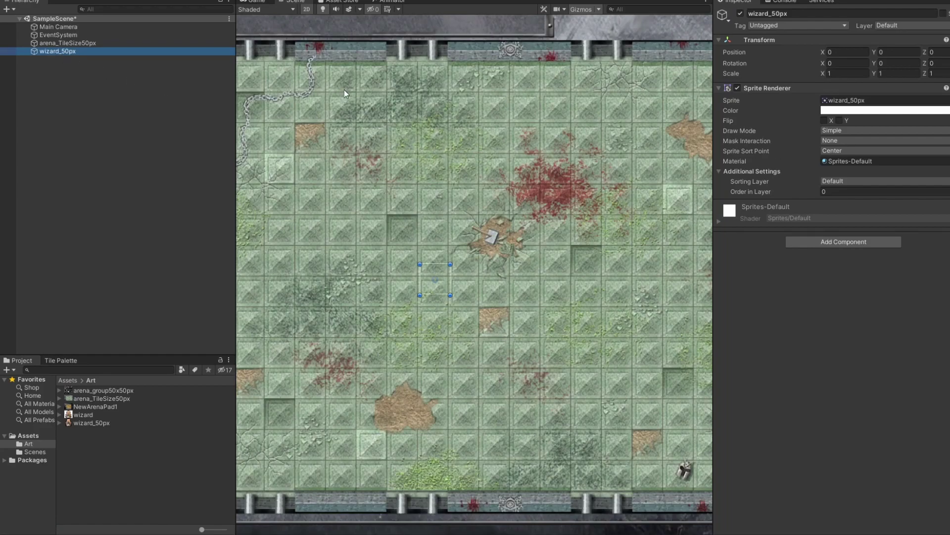
Set the wizard_50px Sprite Renderer's Sorting Layer to Character
click(837, 181)
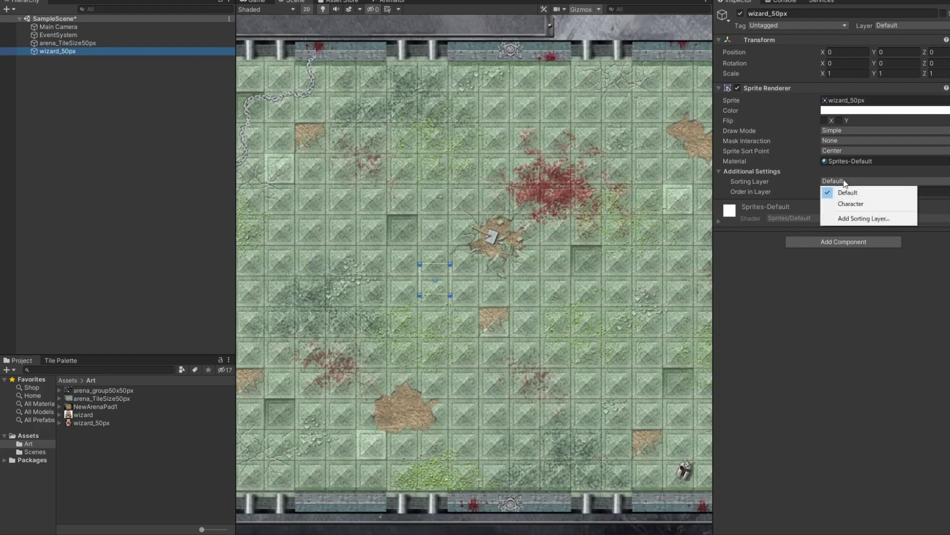
click(853, 204)
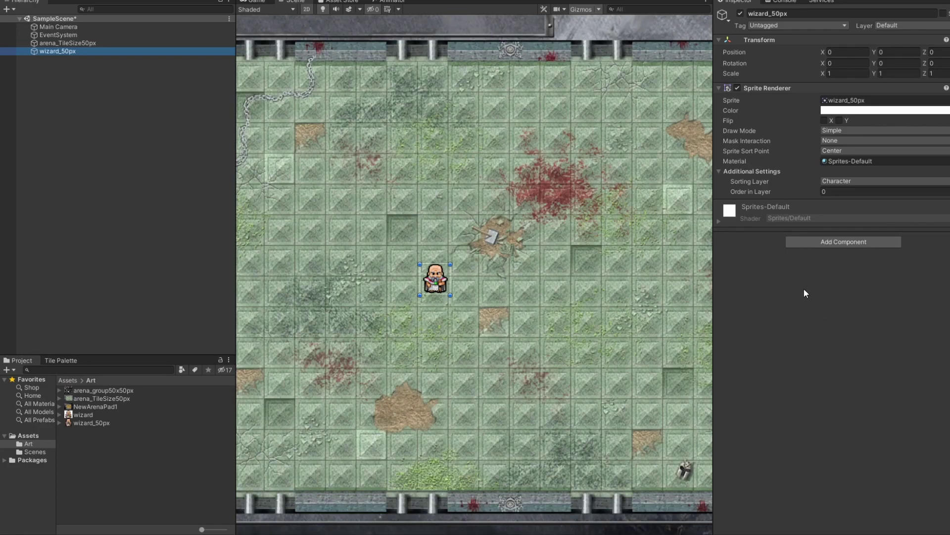
Select the wizard in the Scene view and centre the view on the arena
click(187, 191)
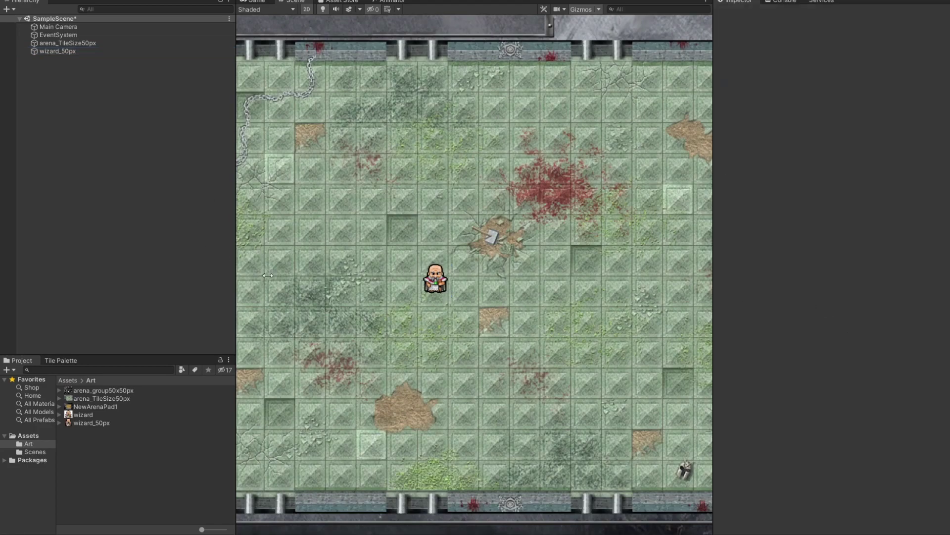
click(434, 277)
scroll(434, 277, down, 3)
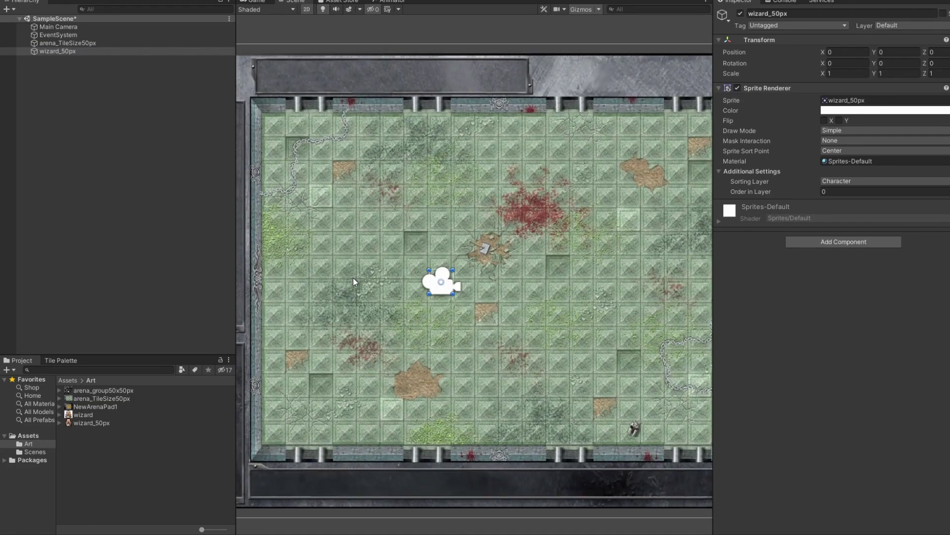
scroll(352, 280, up, 1)
middle_drag(353, 283, 404, 252)
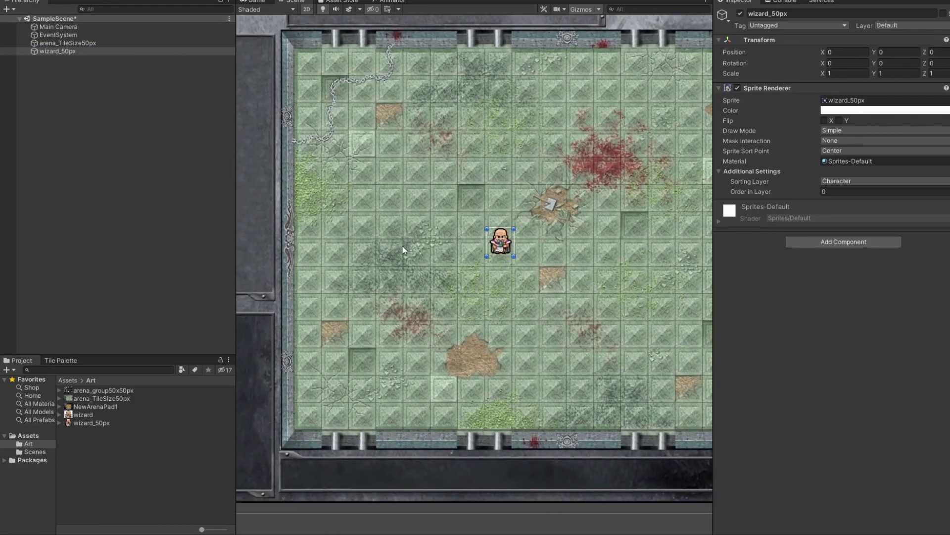
Drag the wizard with the Move tool to position -0.77, -0.21
drag(501, 244, 454, 277)
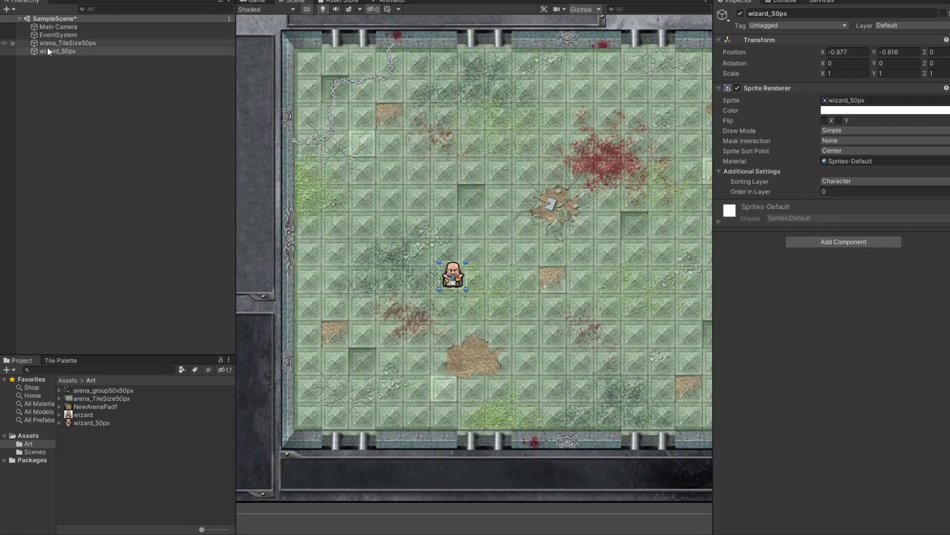
scroll(462, 278, up, 2)
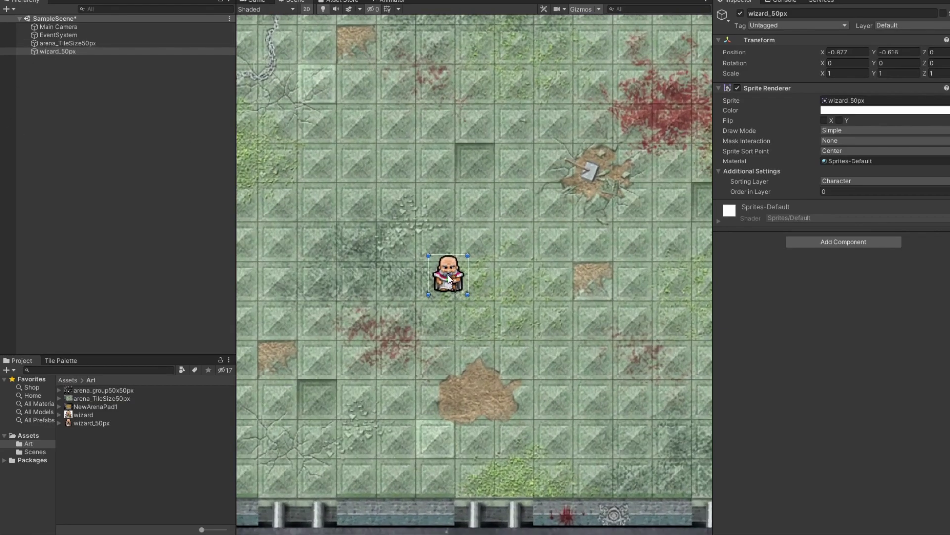
drag(453, 277, 452, 301)
scroll(452, 296, up, 1)
scroll(452, 300, down, 2)
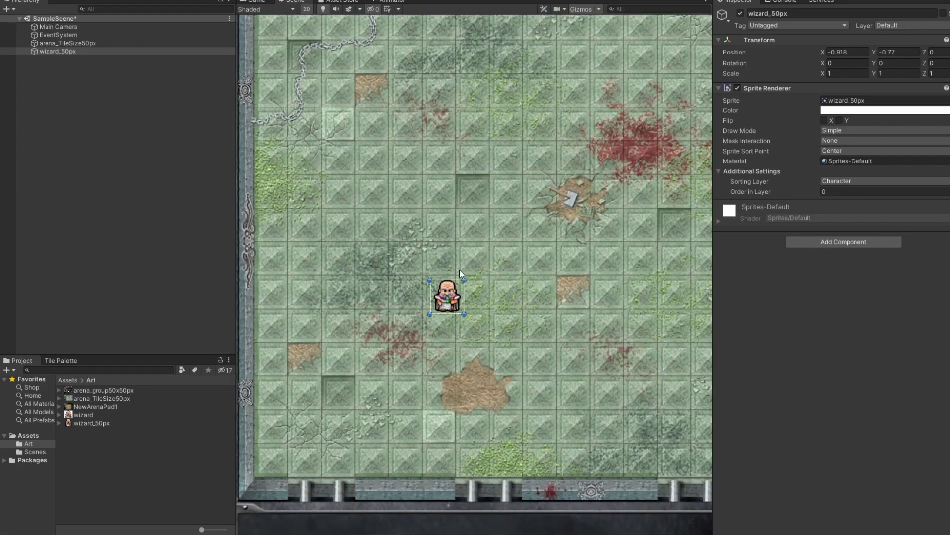
drag(464, 269, 414, 341)
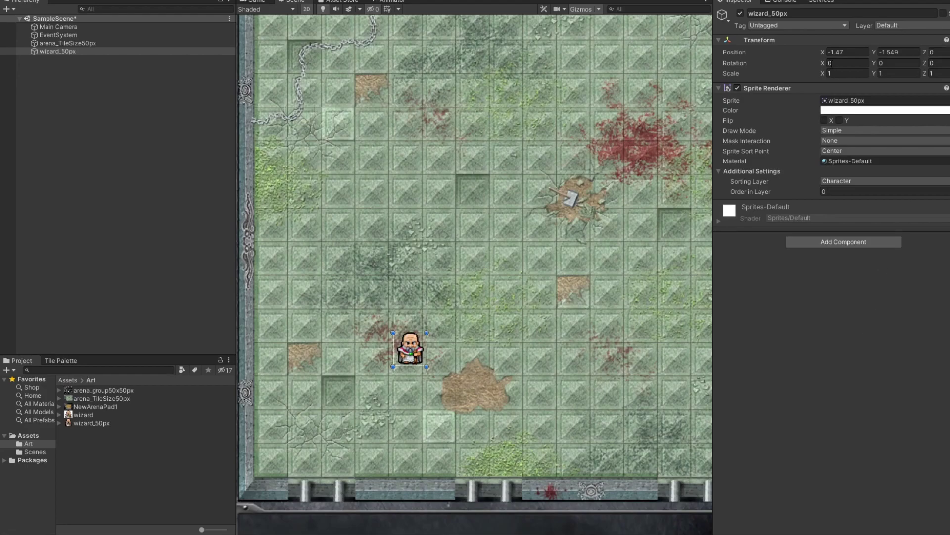
drag(822, 54, 890, 56)
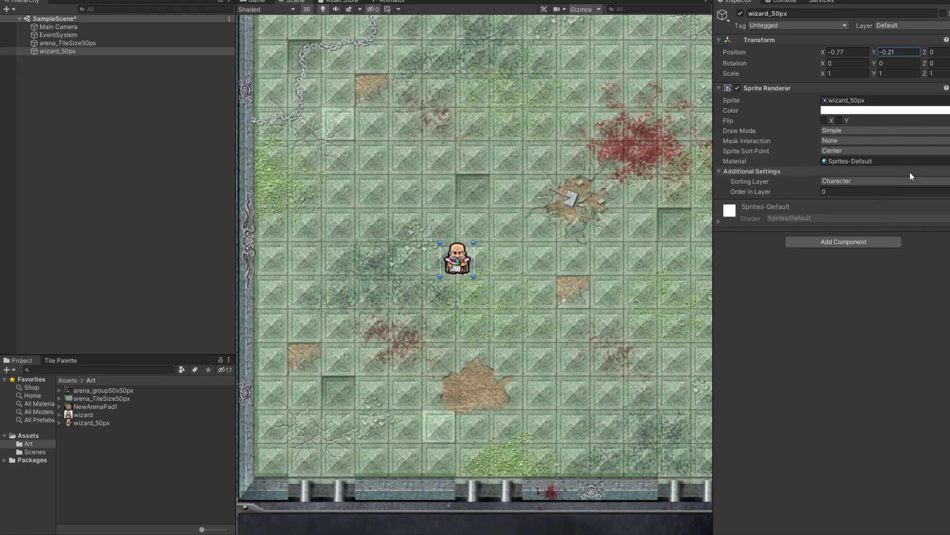
Reset the wizard's Position X and Y to 0 in the Transform
click(845, 52)
text(0)
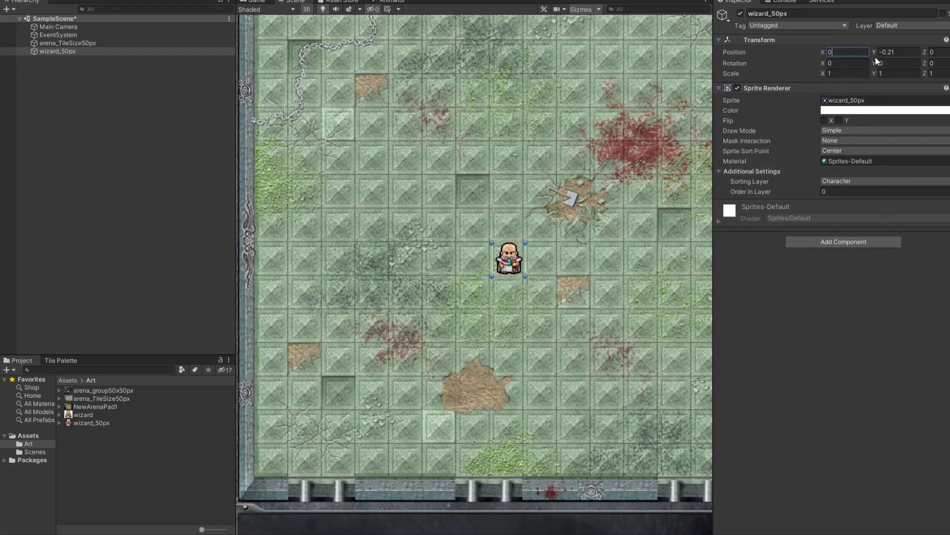
click(908, 51)
text(0)
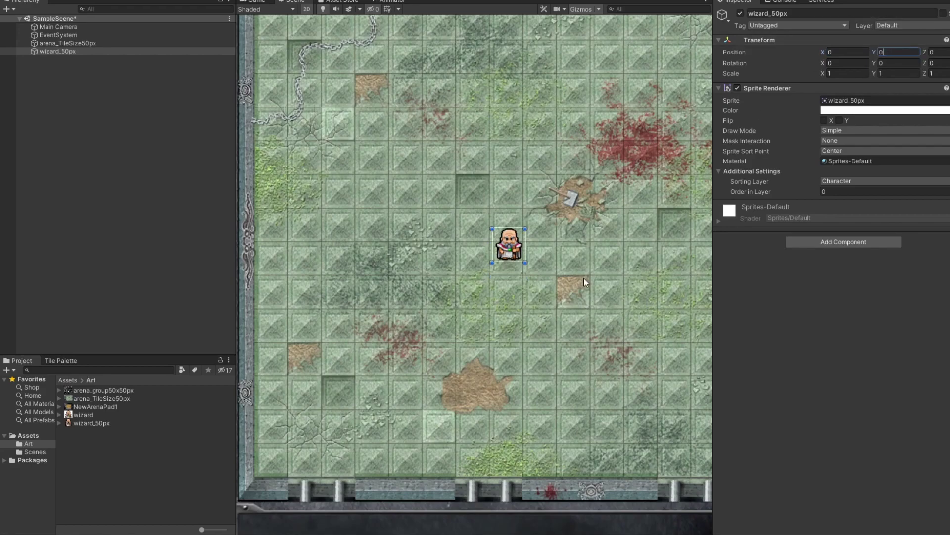
scroll(583, 279, down, 6)
scroll(512, 329, up, 1)
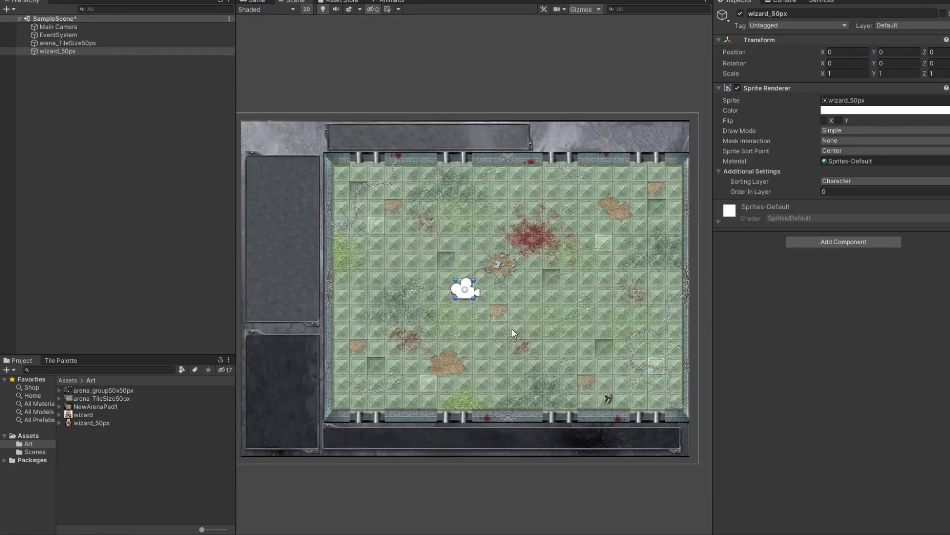
scroll(467, 293, up, 6)
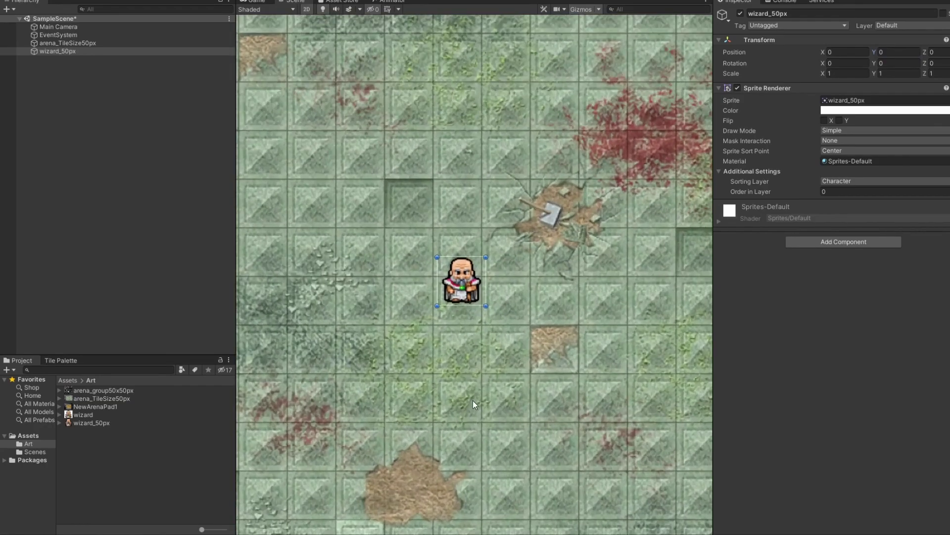
middle_drag(473, 400, 512, 322)
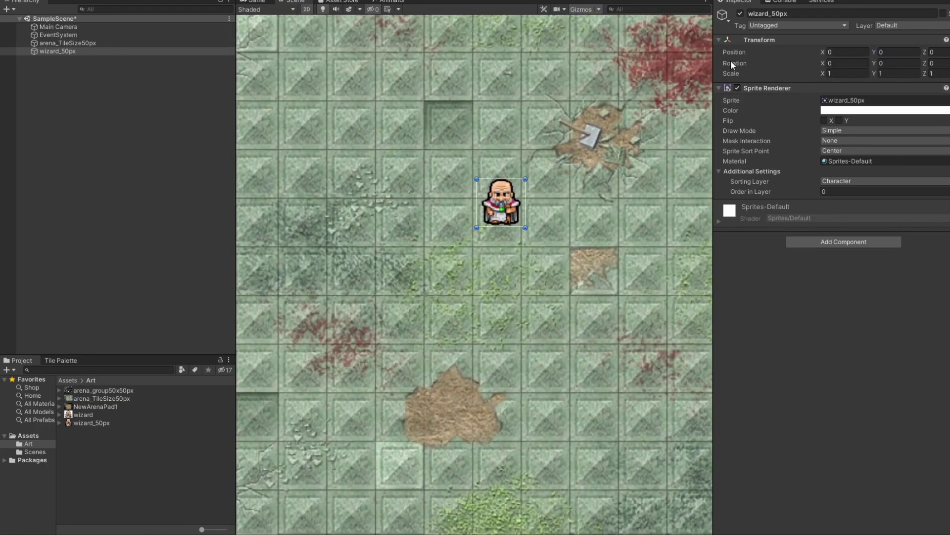
Reset the wizard's Rotation X and Y to 0
drag(822, 63, 802, 67)
double_click(835, 60)
text(0)
mouse_move(873, 63)
mouse_down()
mouse_move(935, 65)
mouse_move(875, 64)
mouse_up()
click(910, 65)
text(0)
click(798, 352)
Try the wizard's Scale X and Y at 2, then set both back to 1
click(847, 73)
text(2)
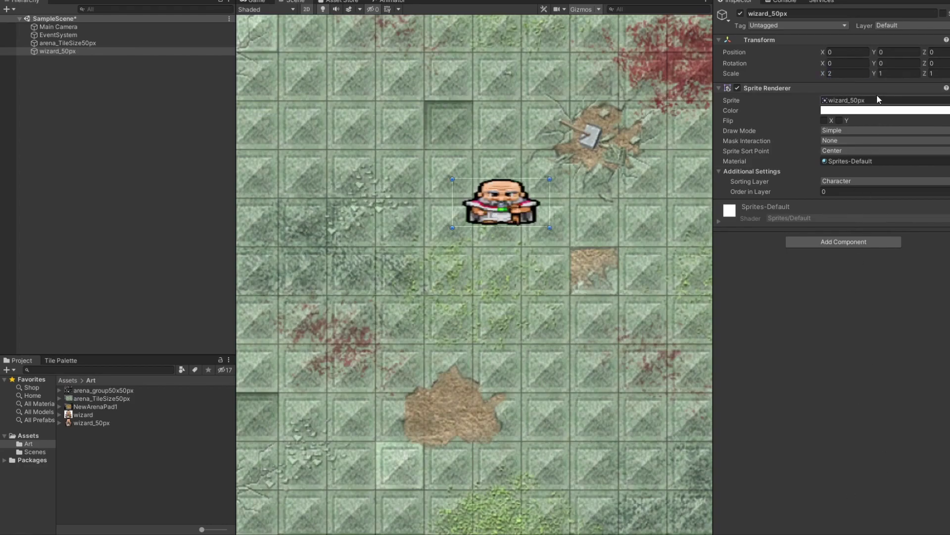
click(886, 73)
text(2)
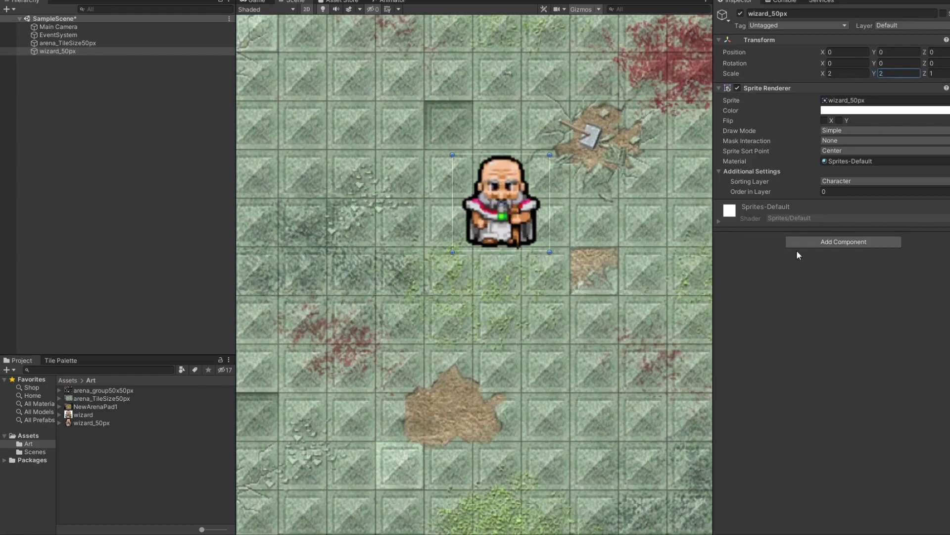
key(Return)
click(844, 73)
text(1)
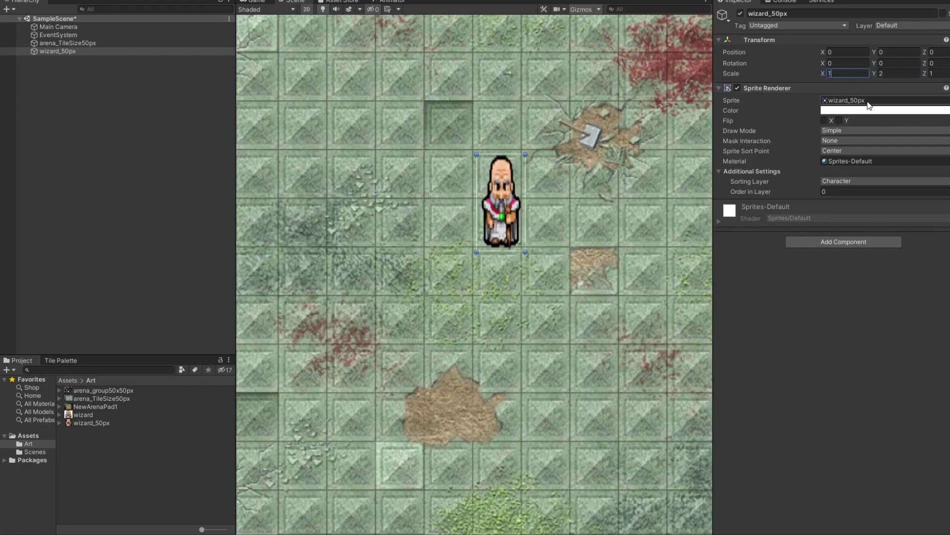
key(Tab)
text(1)
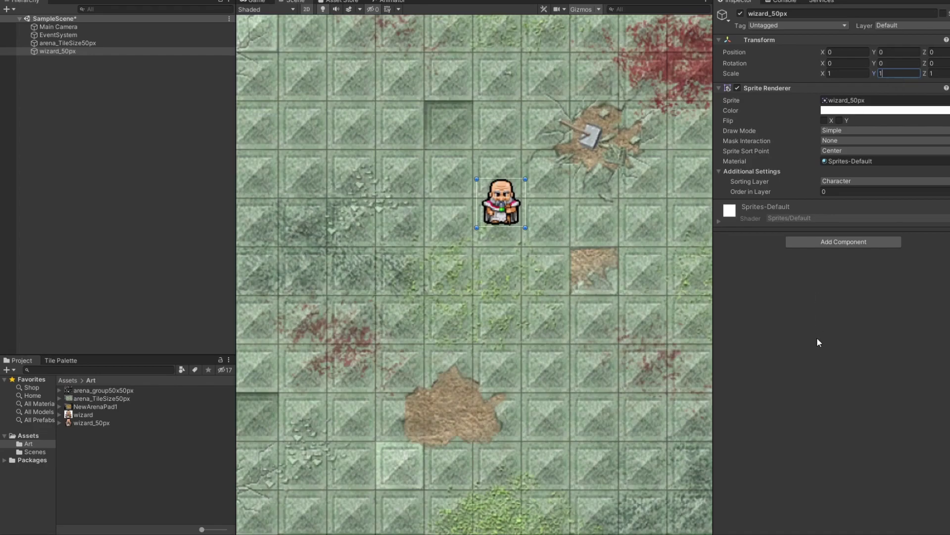
key(Return)
Zero the wizard's Position X and Y in the Inspector
mouse_move(821, 49)
mouse_down()
mouse_move(766, 48)
mouse_move(837, 38)
mouse_move(816, 41)
mouse_move(842, 41)
mouse_move(842, 52)
mouse_move(870, 46)
mouse_move(833, 49)
mouse_up()
text(0)
click(900, 55)
text(0)
Drag the wizard to the arena's bottom-left corner beside the left wall
scroll(479, 324, down, 4)
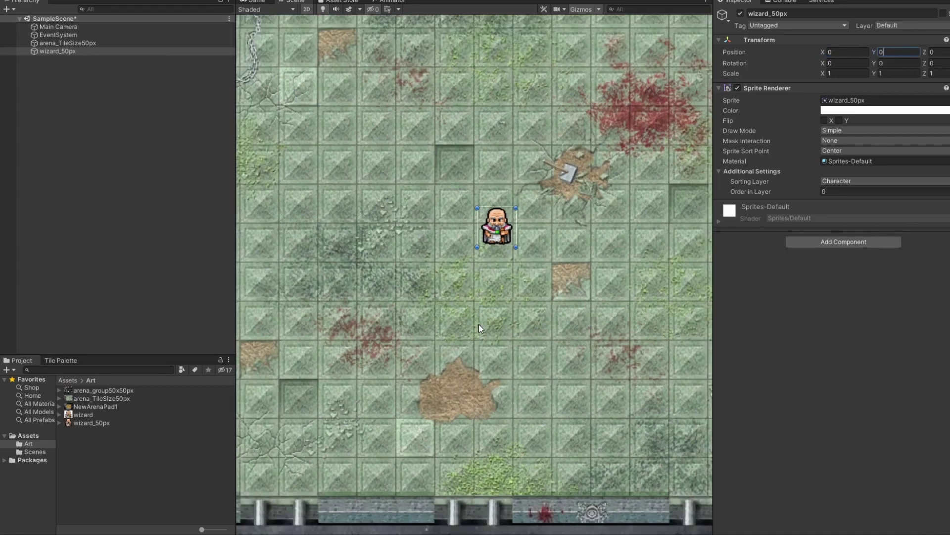
drag(488, 250, 265, 455)
middle_drag(267, 455, 449, 317)
scroll(448, 317, up, 4)
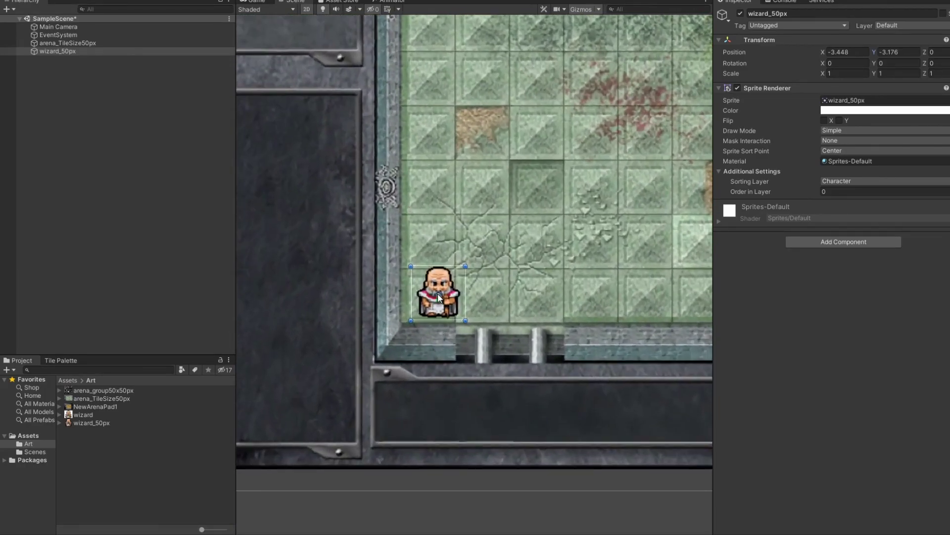
mouse_move(430, 286)
mouse_down()
mouse_move(435, 269)
mouse_move(428, 297)
mouse_move(426, 290)
mouse_up()
scroll(428, 298, up, 3)
scroll(428, 303, up, 3)
scroll(426, 290, down, 3)
scroll(426, 290, up, 3)
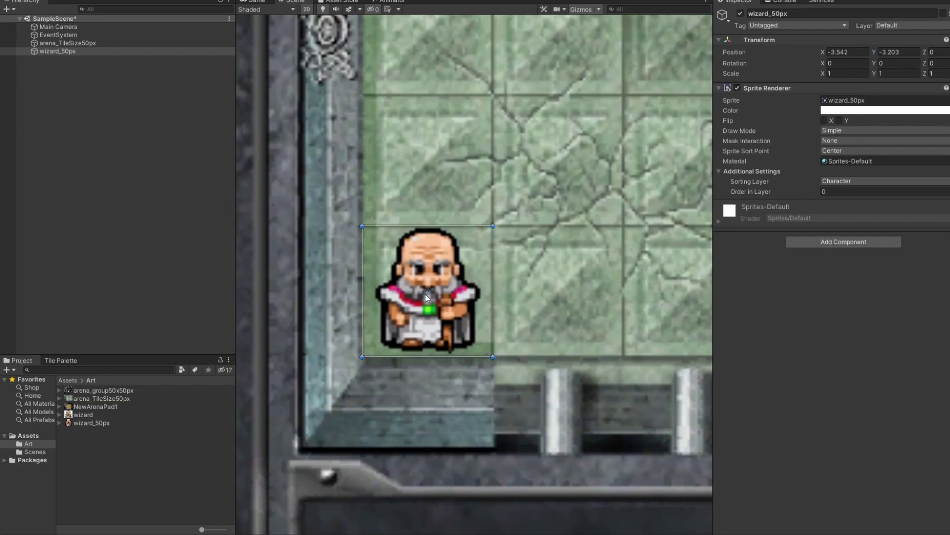
Type the wizard's Position X as about -3.54 in the Inspector
click(851, 54)
text(-)
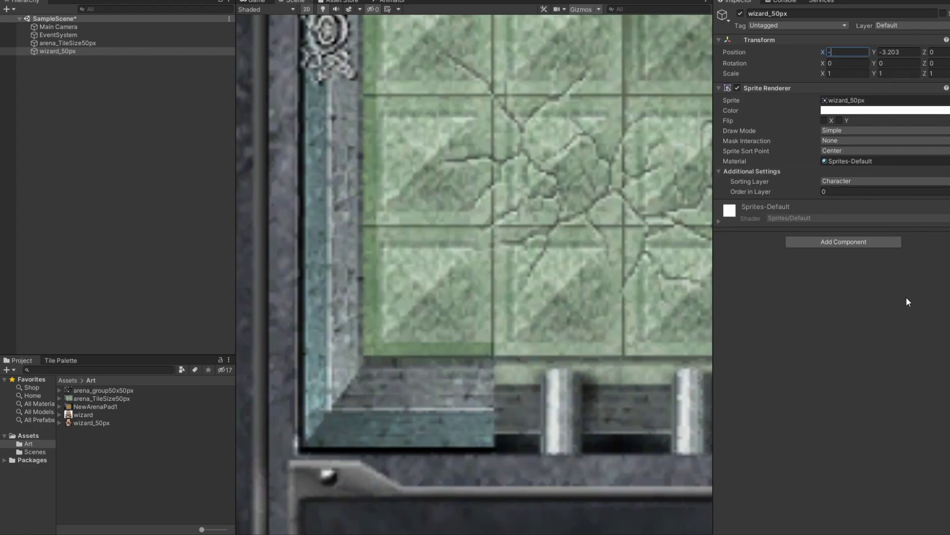
text(3.5)
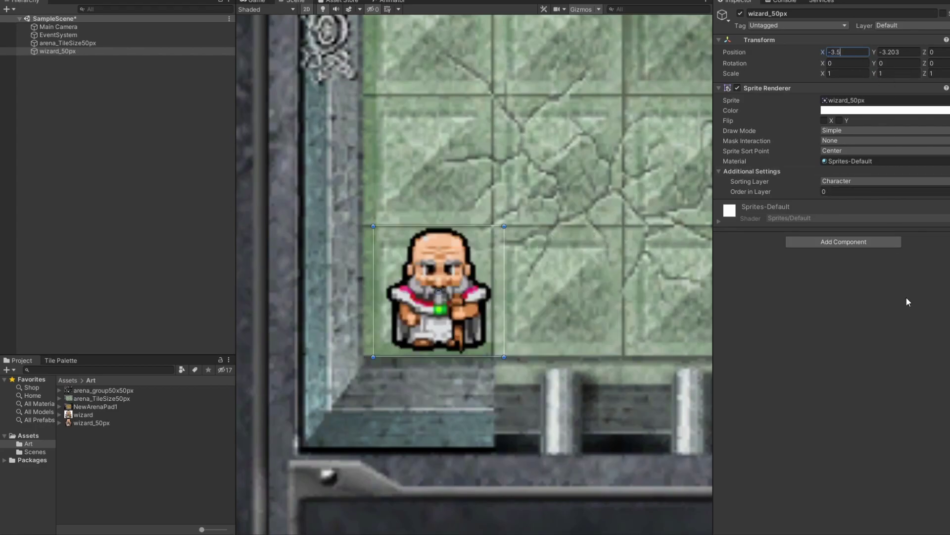
key(BackSpace)
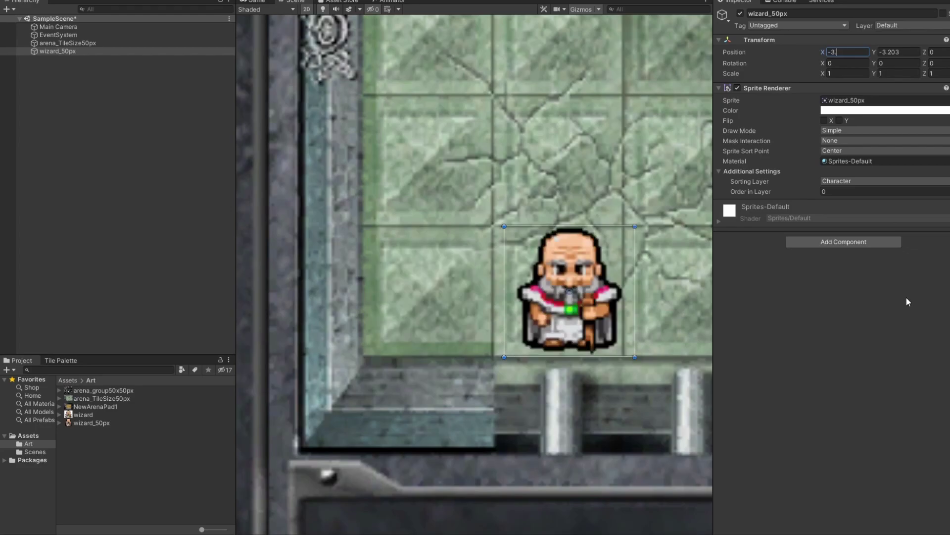
text(5)
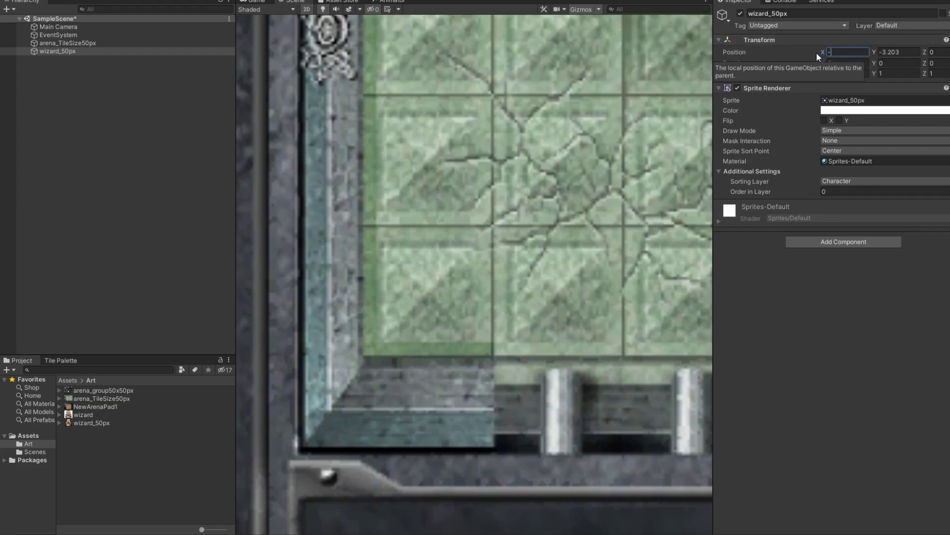
text(-3.542)
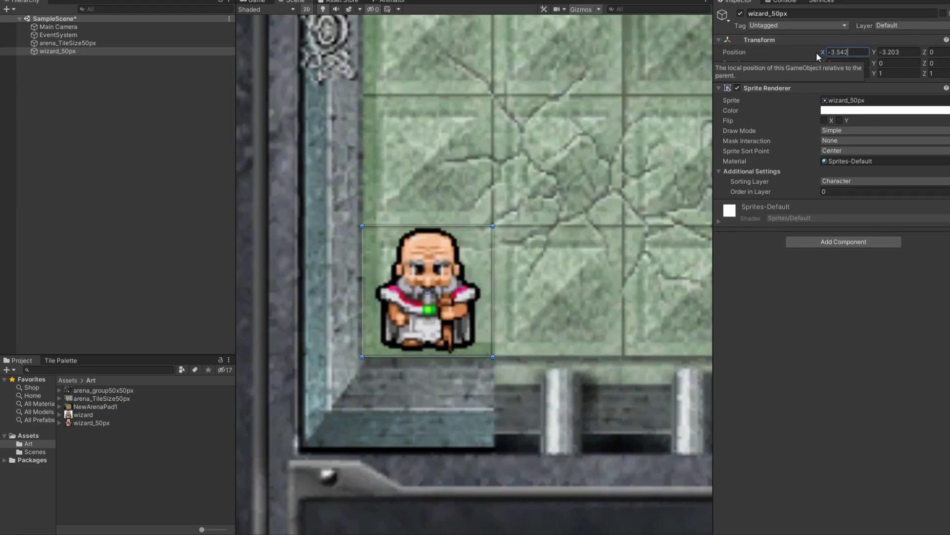
Fine-tune the wizard in the corner to X -3.5464, Y -3.203
scroll(345, 254, up, 2)
scroll(346, 254, up, 5)
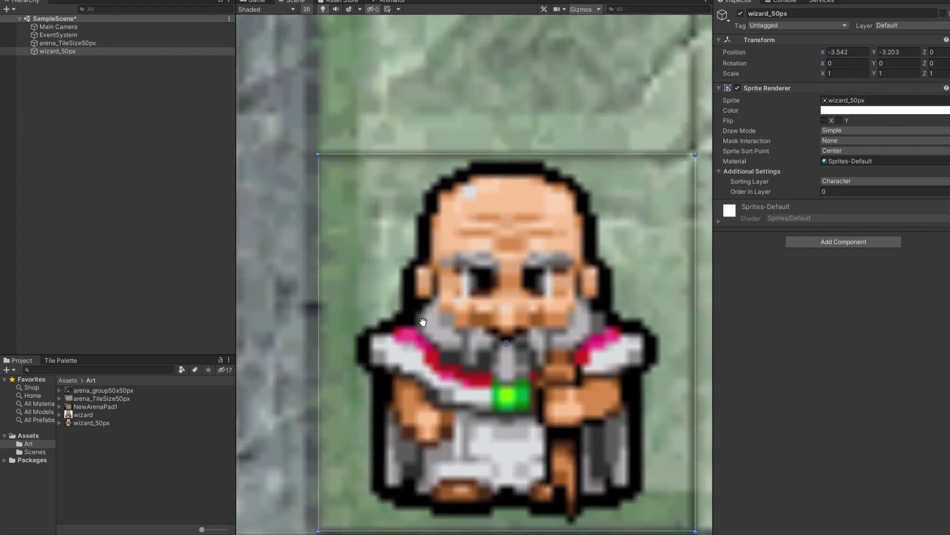
middle_drag(422, 322, 399, 320)
scroll(399, 320, down, 1)
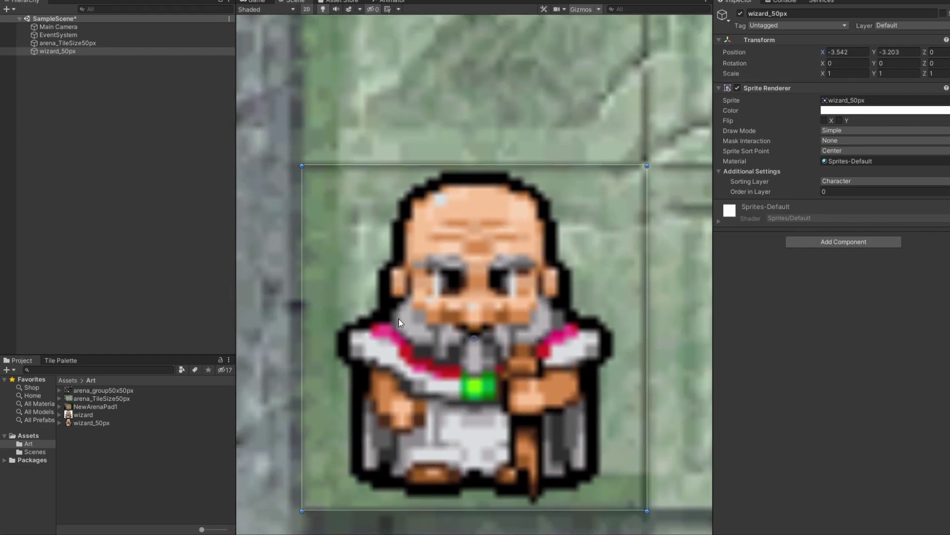
mouse_move(473, 336)
mouse_down()
mouse_move(475, 326)
mouse_move(471, 335)
mouse_up()
scroll(471, 336, down, 2)
scroll(471, 337, down, 4)
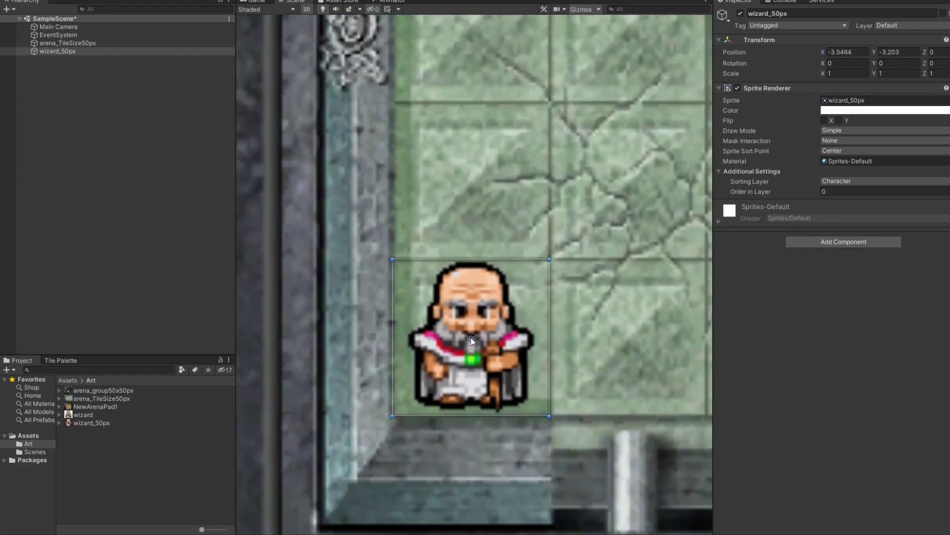
scroll(471, 337, up, 3)
scroll(471, 337, up, 3)
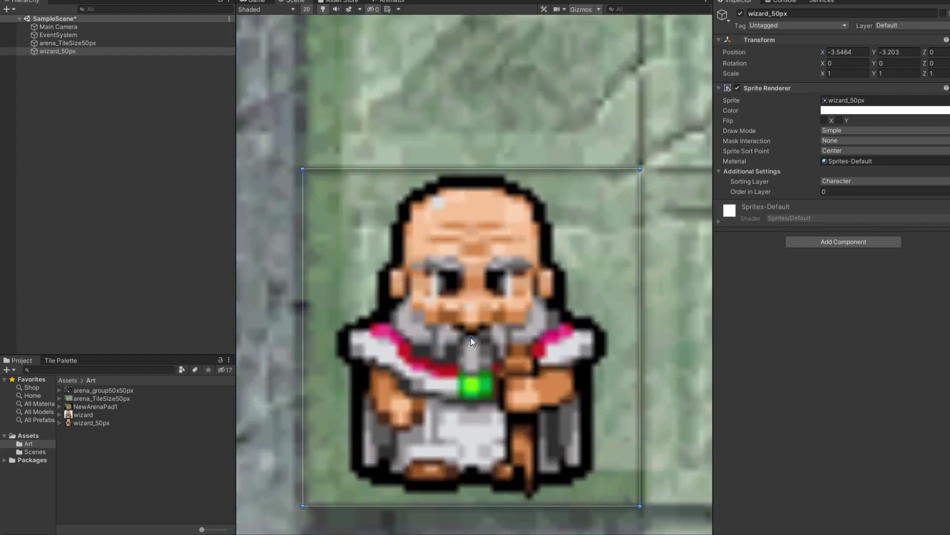
scroll(471, 338, down, 4)
scroll(470, 340, down, 6)
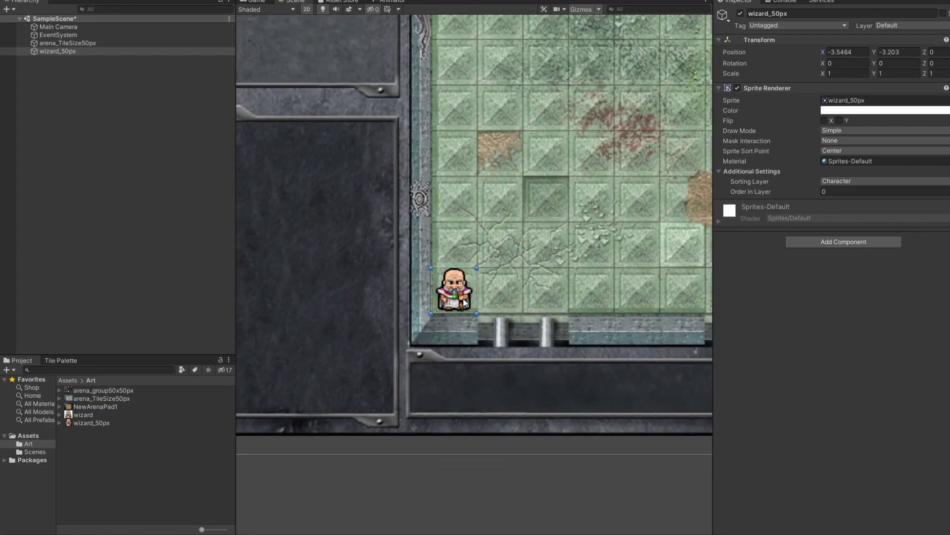
click(513, 290)
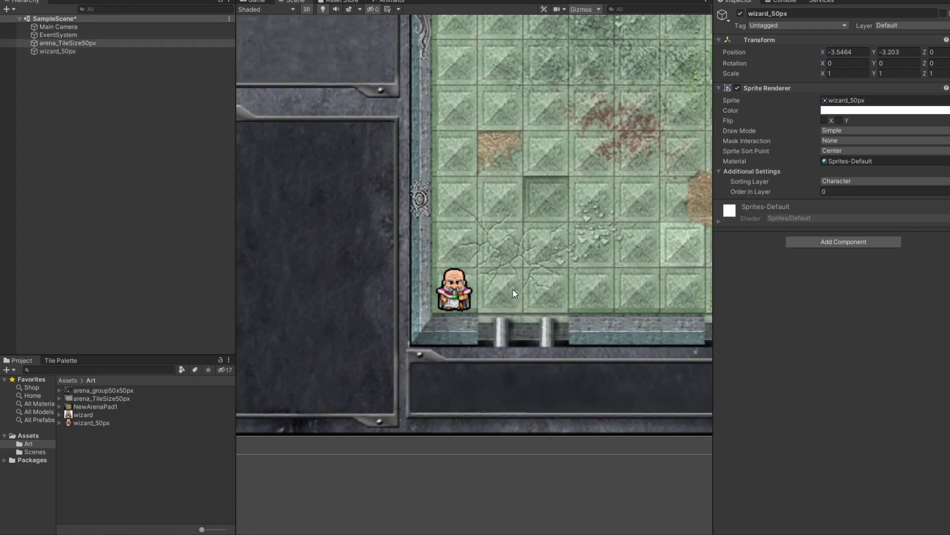
scroll(524, 223, down, 2)
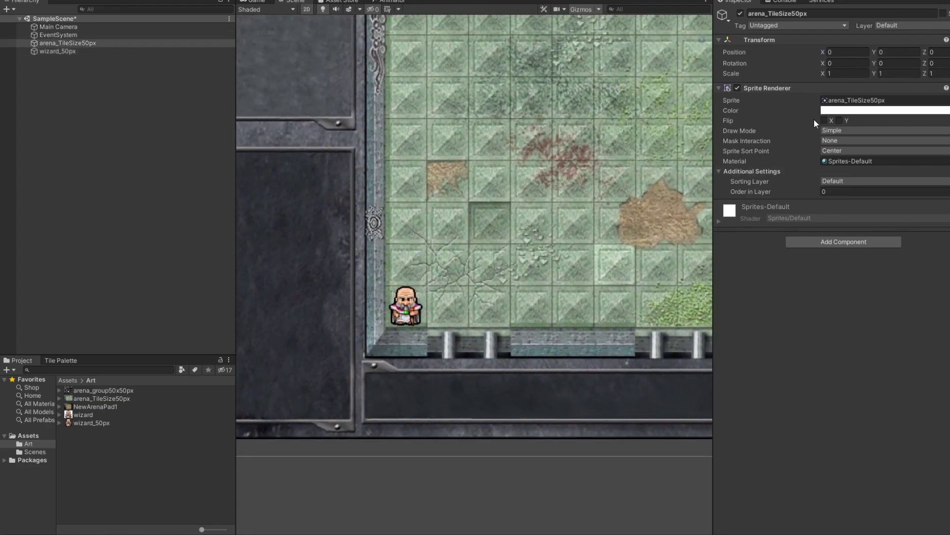
click(403, 312)
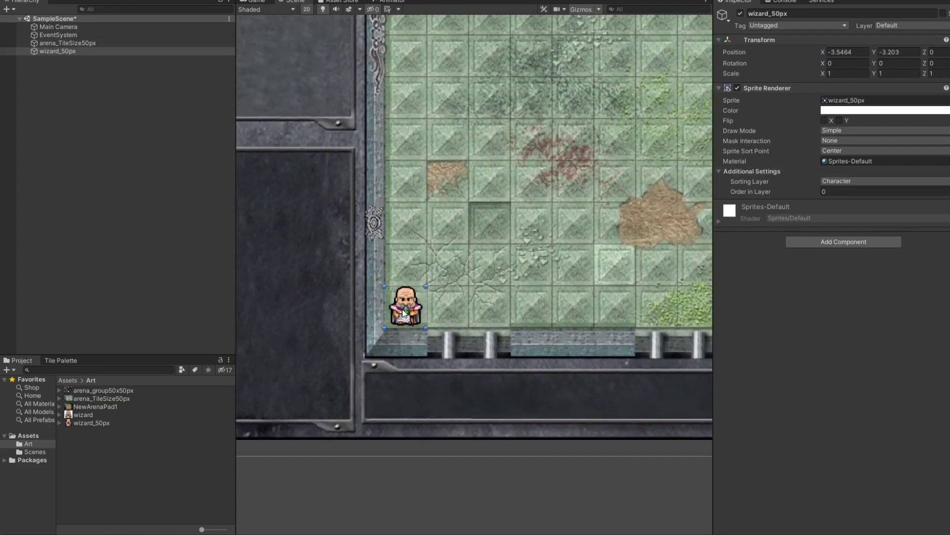
scroll(396, 317, up, 5)
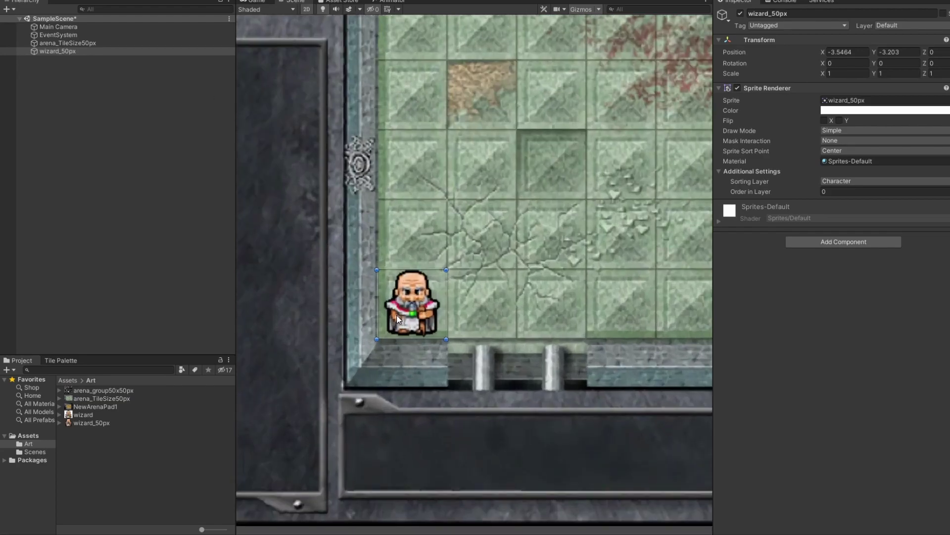
scroll(397, 319, up, 2)
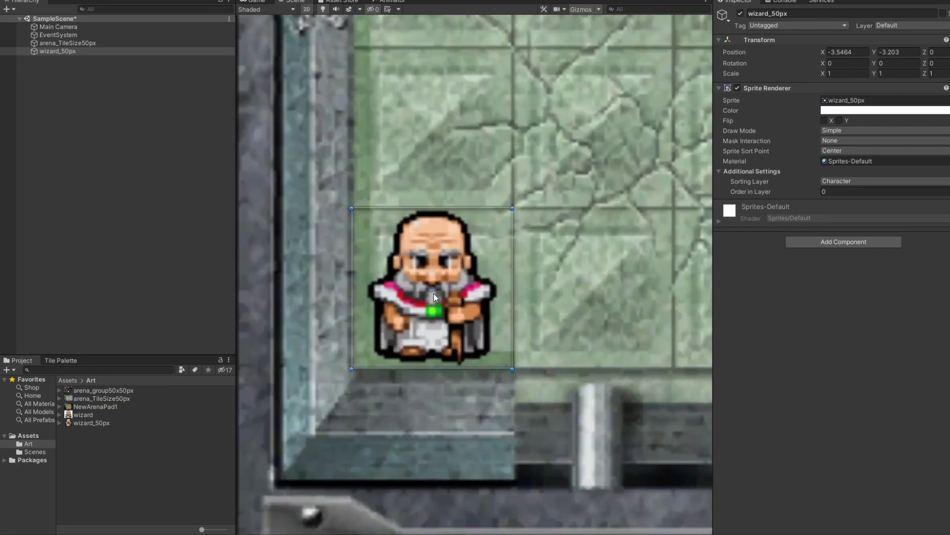
scroll(431, 288, down, 6)
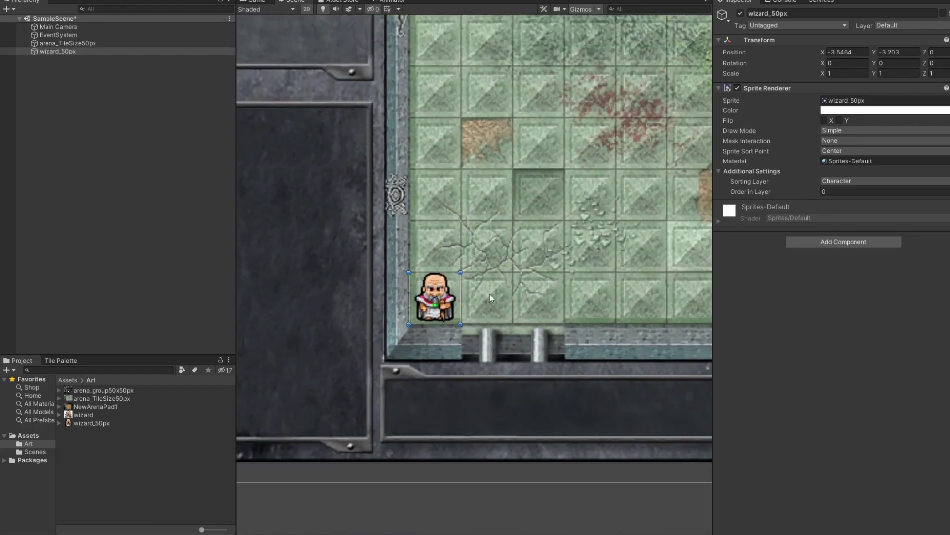
middle_drag(489, 294, 402, 299)
scroll(403, 299, down, 1)
scroll(403, 300, up, 6)
scroll(405, 310, down, 2)
scroll(324, 278, up, 3)
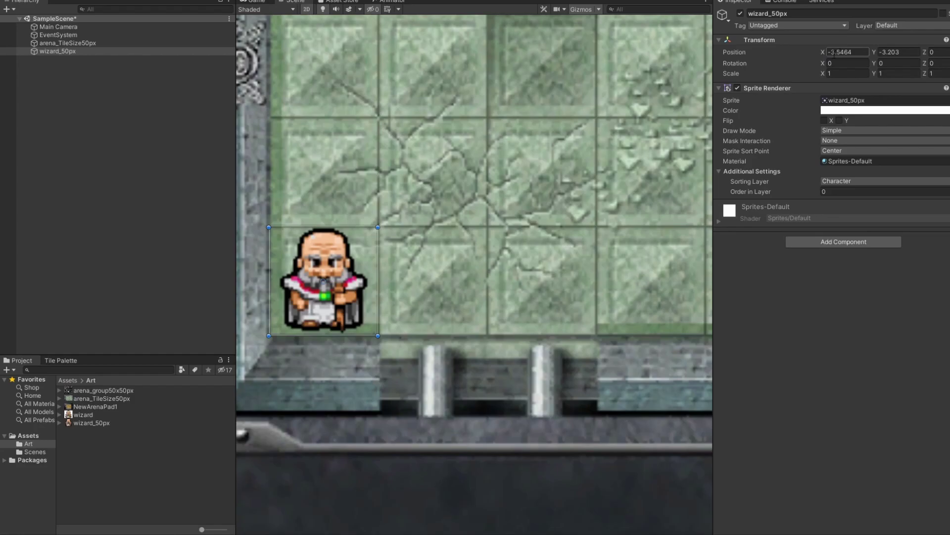
scroll(448, 191, down, 4)
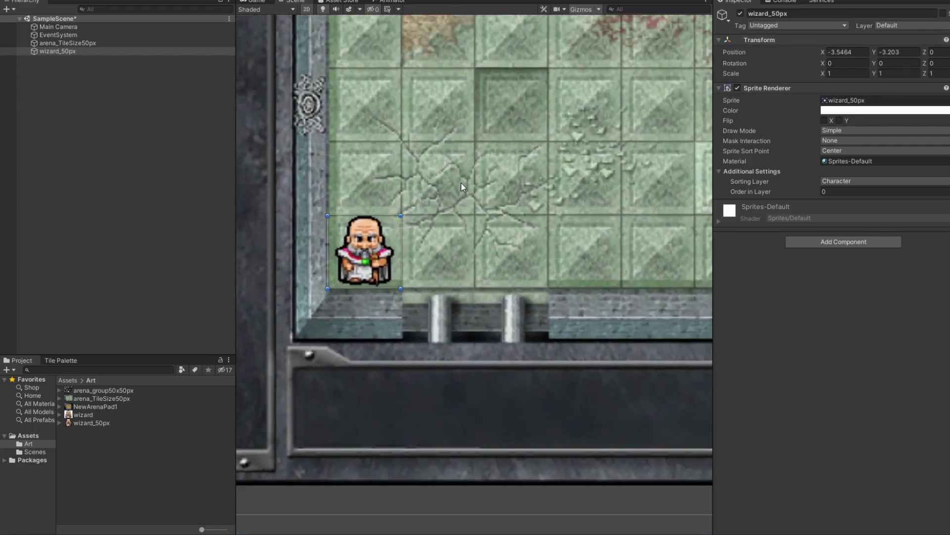
scroll(461, 186, down, 3)
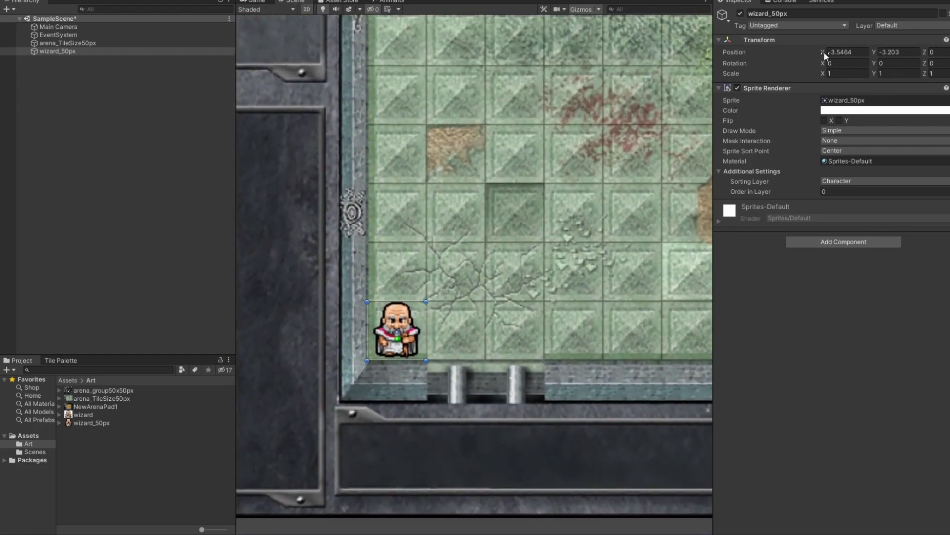
click(860, 51)
click(806, 287)
scroll(507, 283, down, 1)
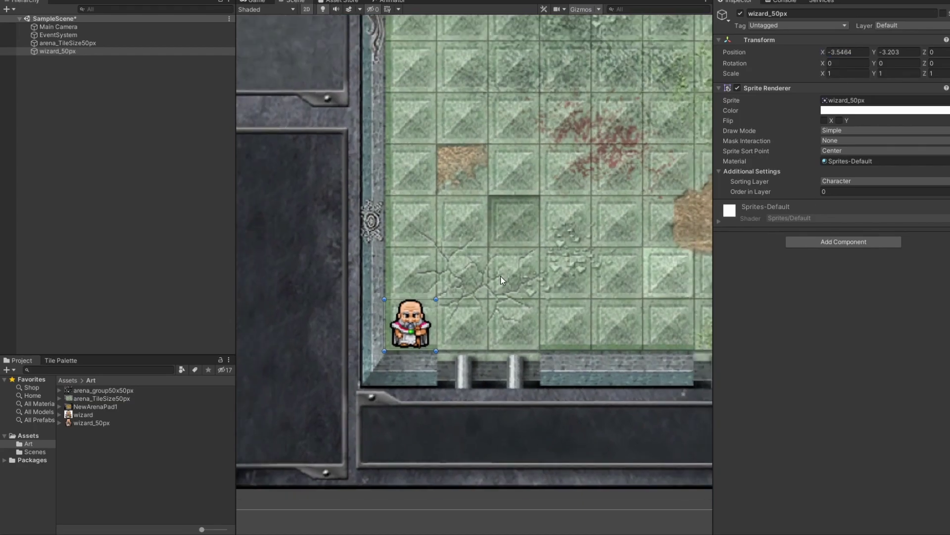
Create an empty GameObject from the Hierarchy's right-click menu
click(82, 147)
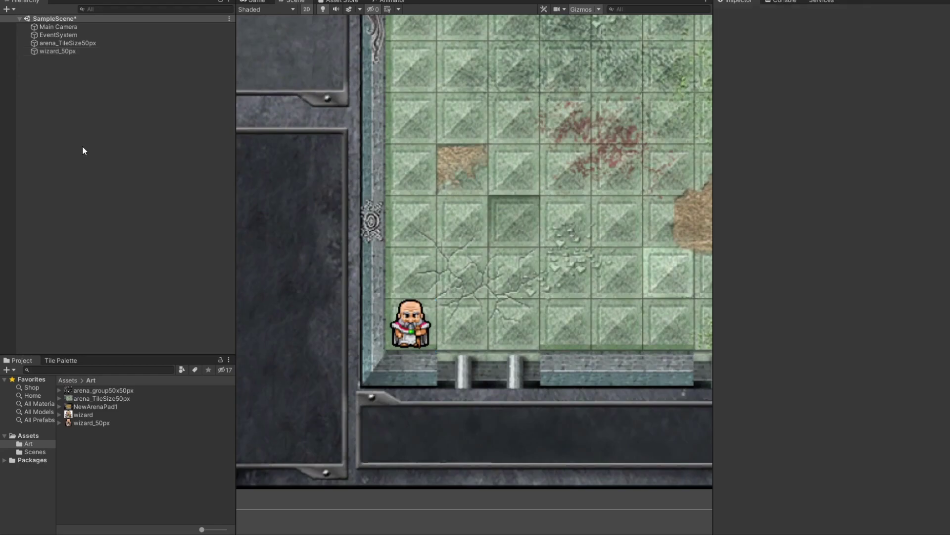
right_click(91, 78)
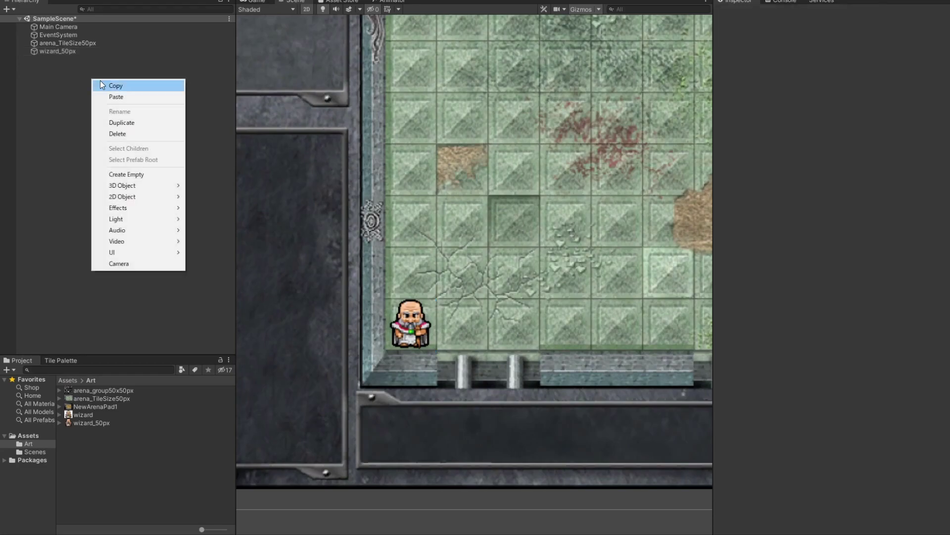
click(100, 80)
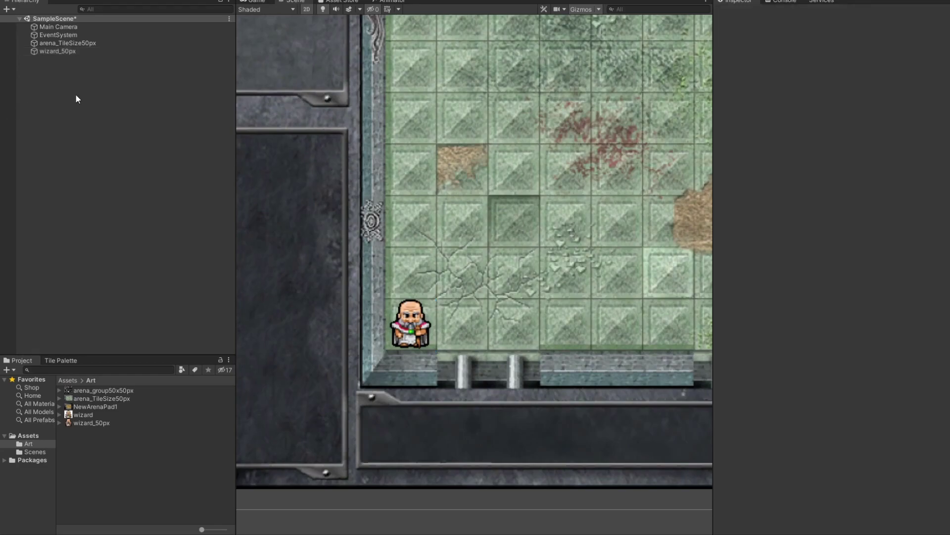
right_click(85, 78)
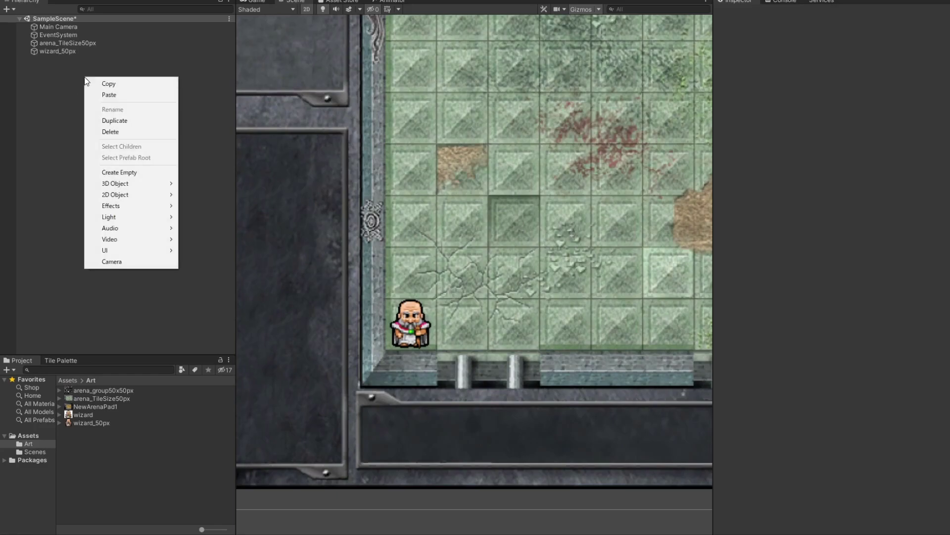
click(132, 174)
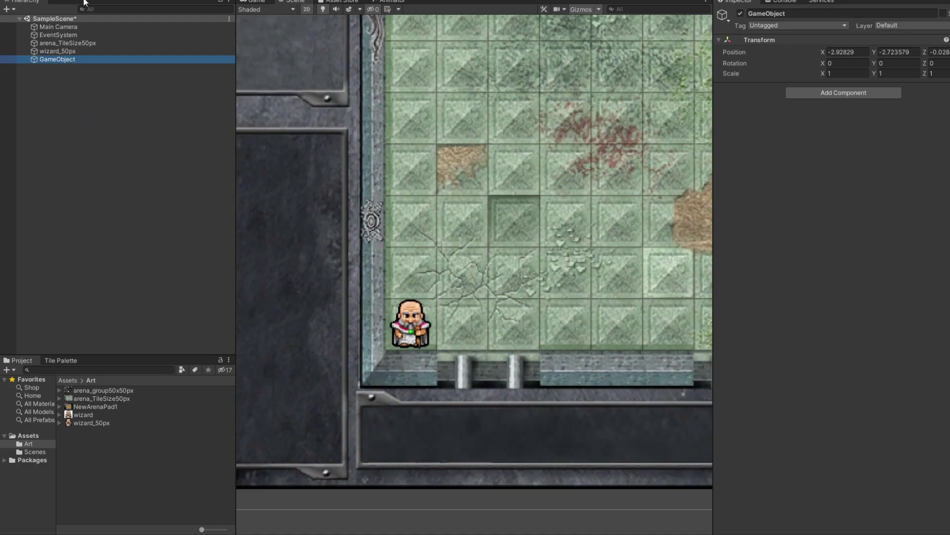
Duplicate it with Ctrl+D, delete GameObject (1), and reselect GameObject
key(ctrl+d)
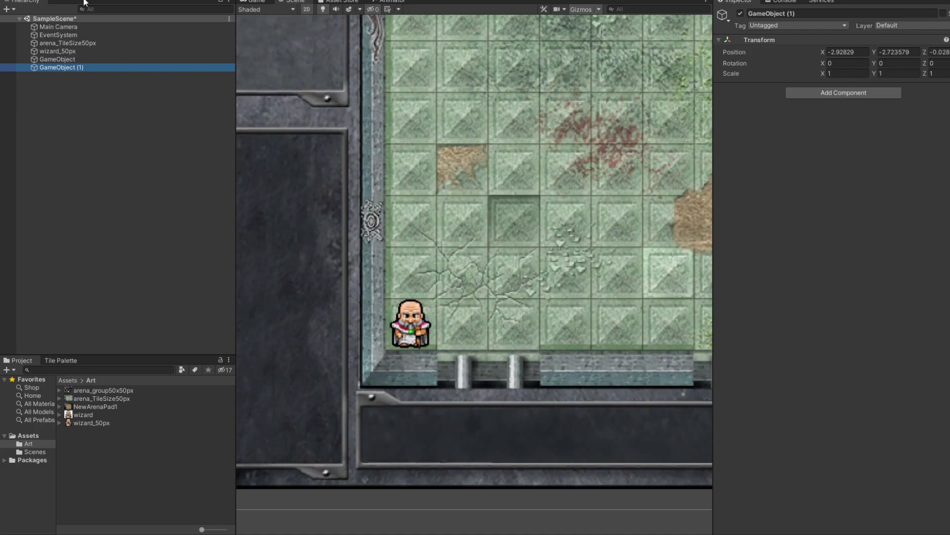
click(68, 77)
click(67, 66)
key(Delete)
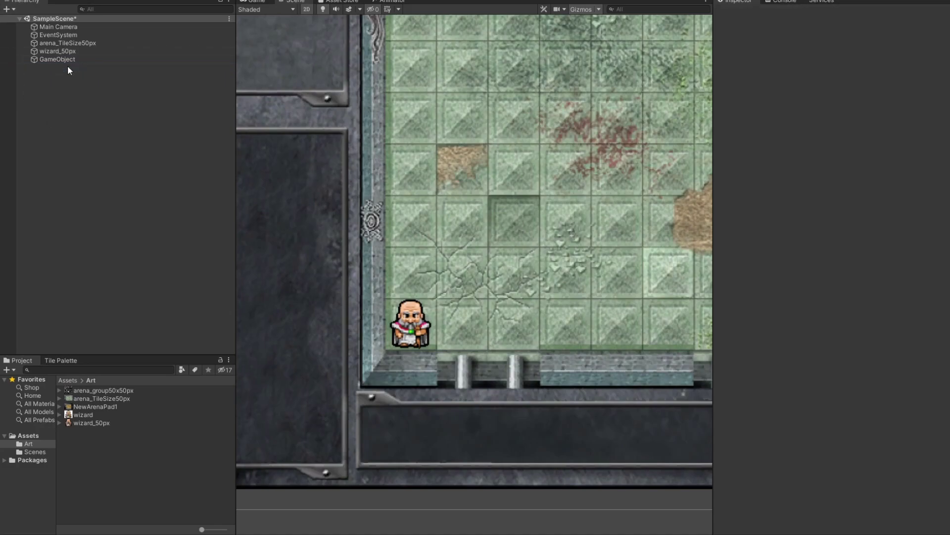
click(69, 59)
Frame the view on GameObject, then select wizard_50px and check its Position X
scroll(453, 201, down, 5)
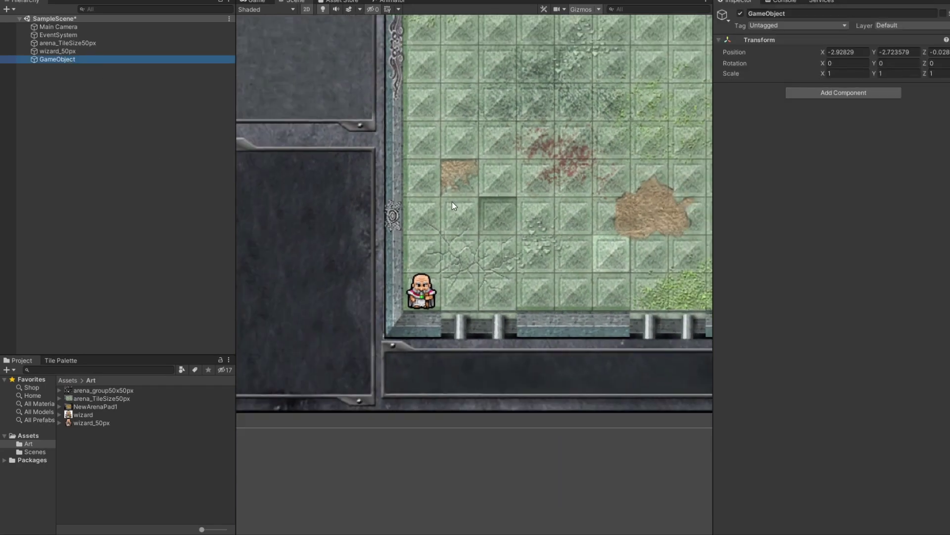
scroll(476, 179, down, 3)
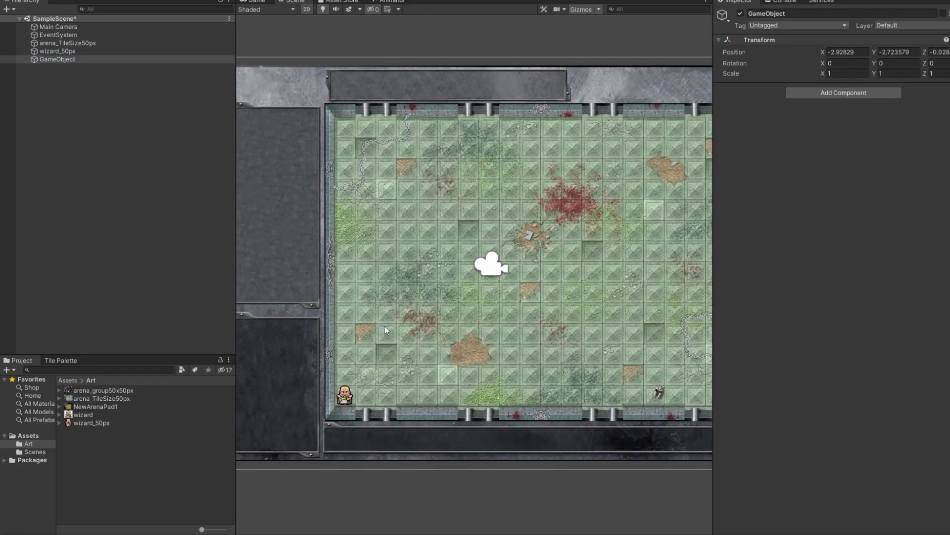
scroll(389, 332, down, 1)
scroll(393, 328, up, 1)
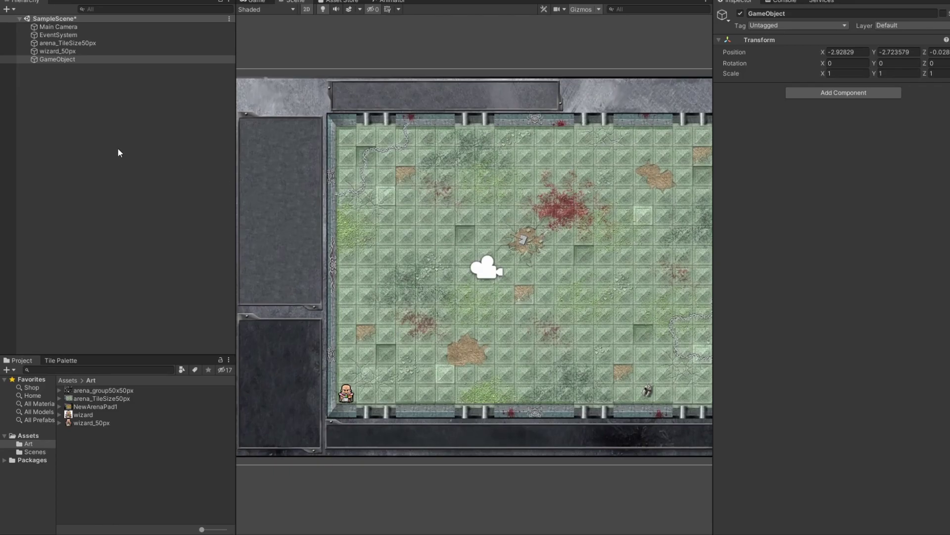
double_click(58, 60)
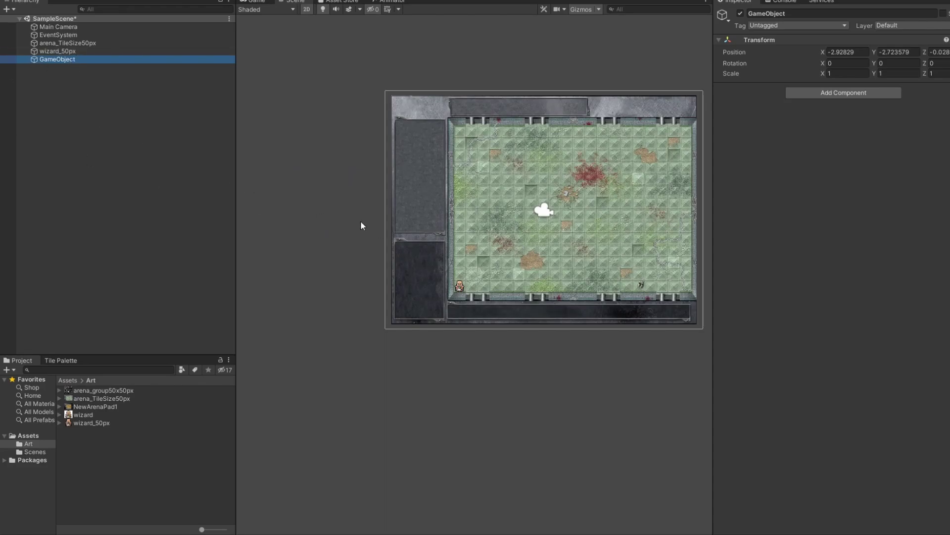
double_click(72, 59)
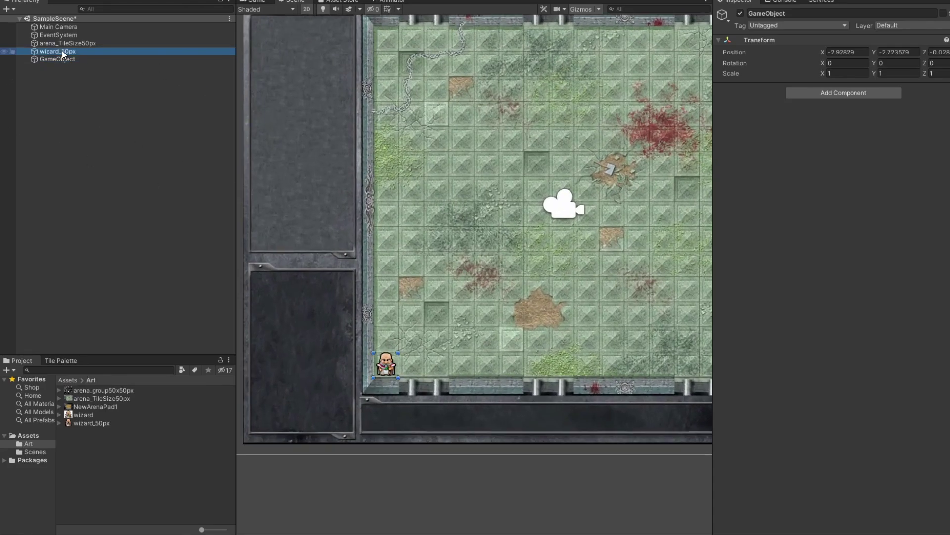
click(61, 51)
click(861, 50)
key(Return)
Copy the wizard's Transform component and paste its values onto GameObject
click(946, 40)
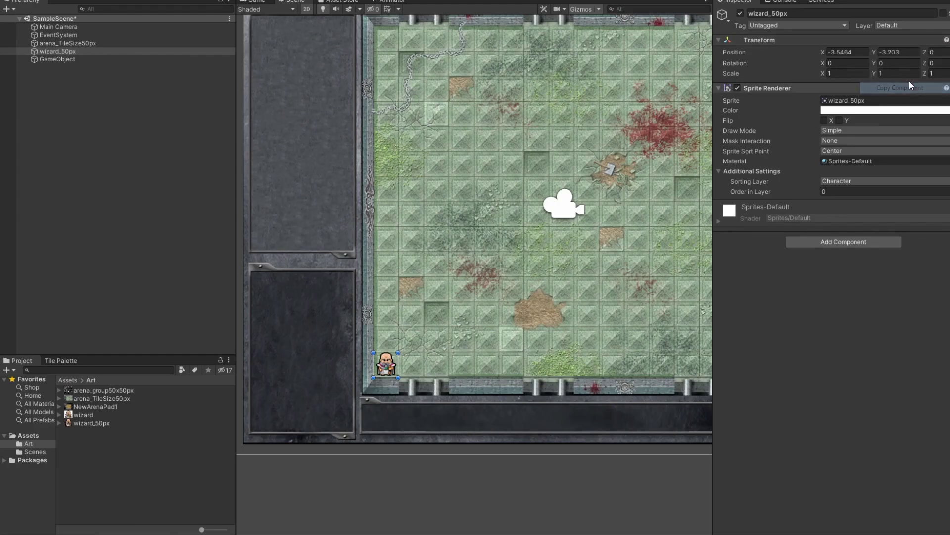
click(73, 60)
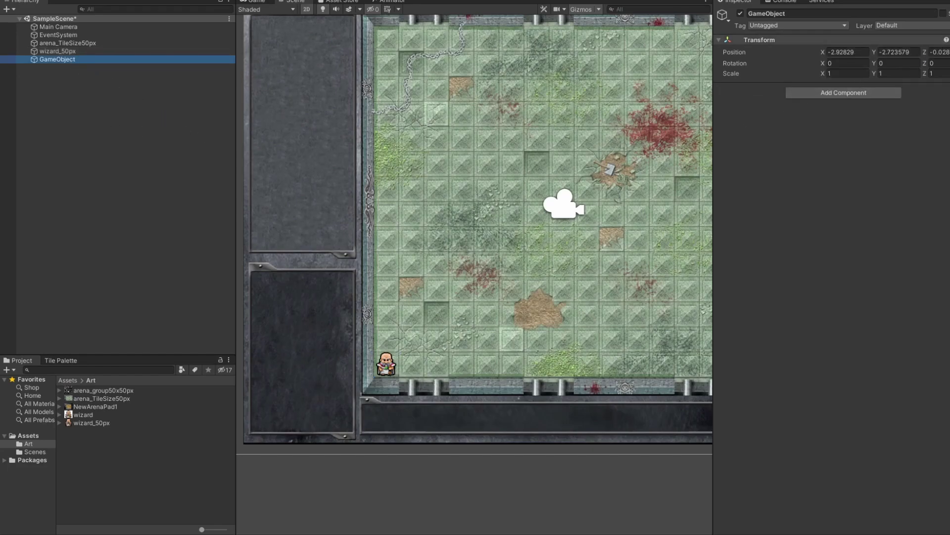
click(946, 40)
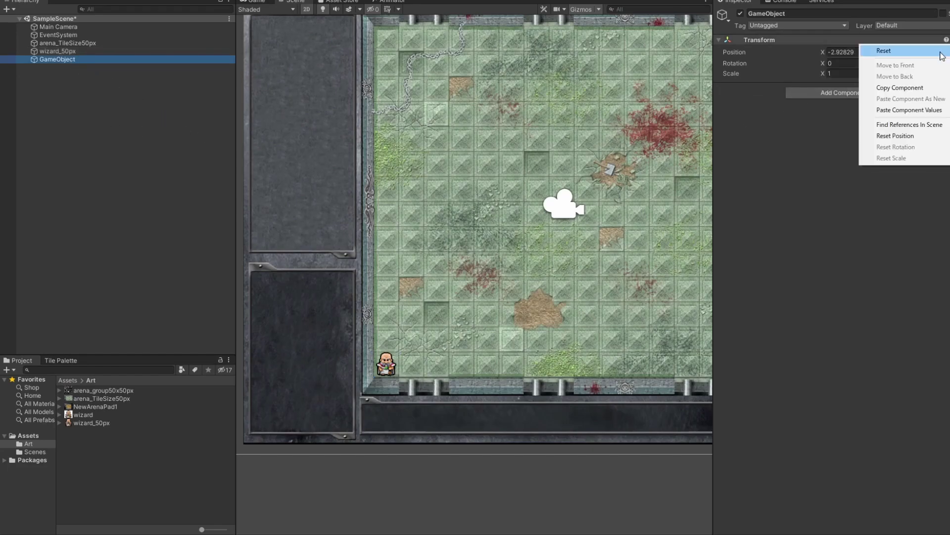
click(911, 108)
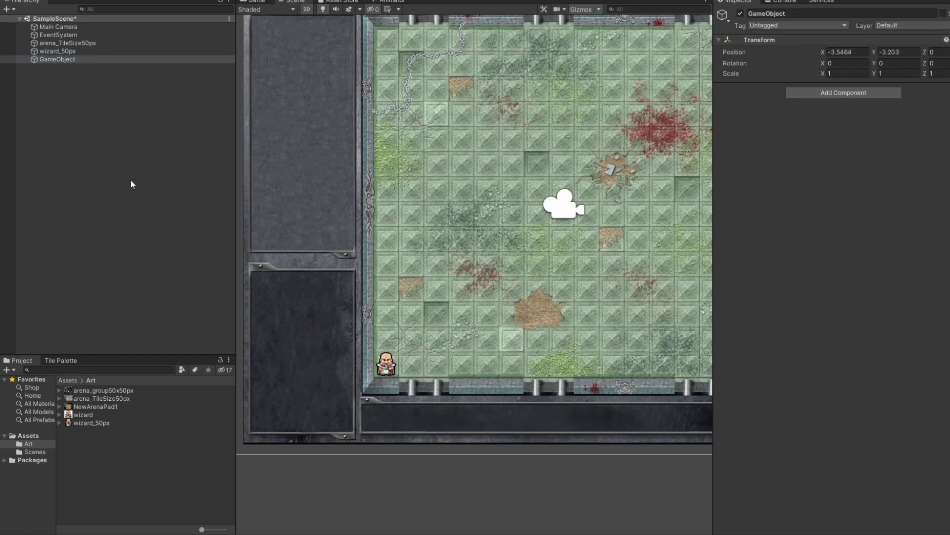
click(70, 52)
click(70, 59)
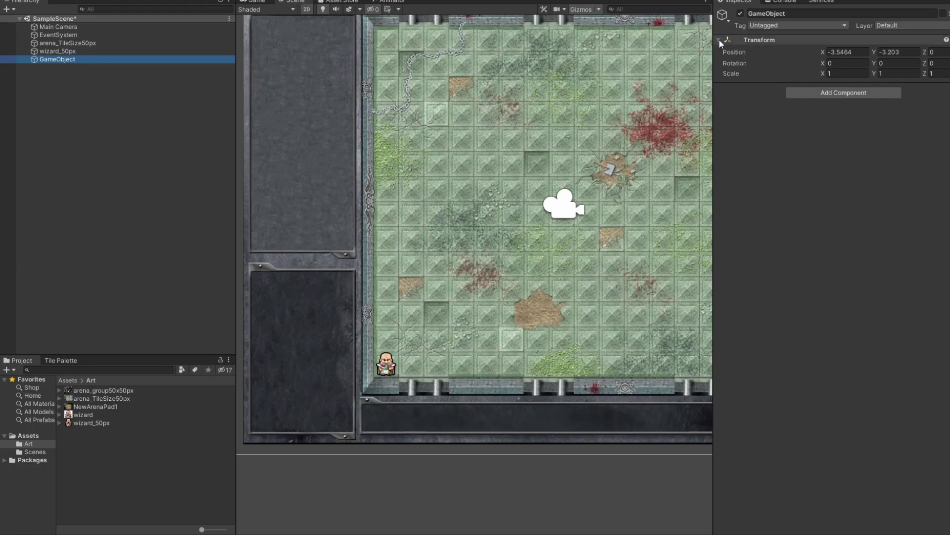
Give GameObject the red diamond icon and view it in the arena's bottom-left corner
click(729, 19)
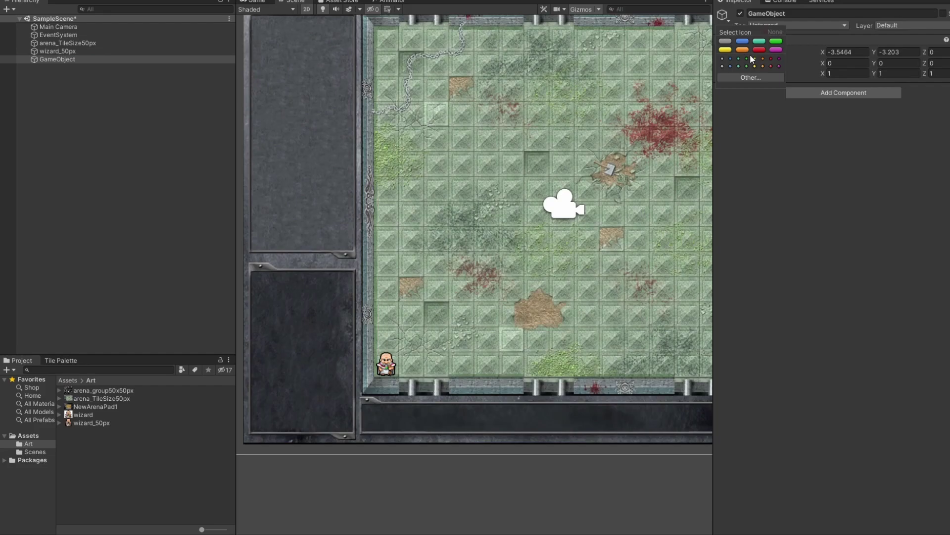
click(771, 66)
click(770, 243)
scroll(468, 311, up, 1)
scroll(467, 310, up, 2)
middle_drag(396, 344, 510, 177)
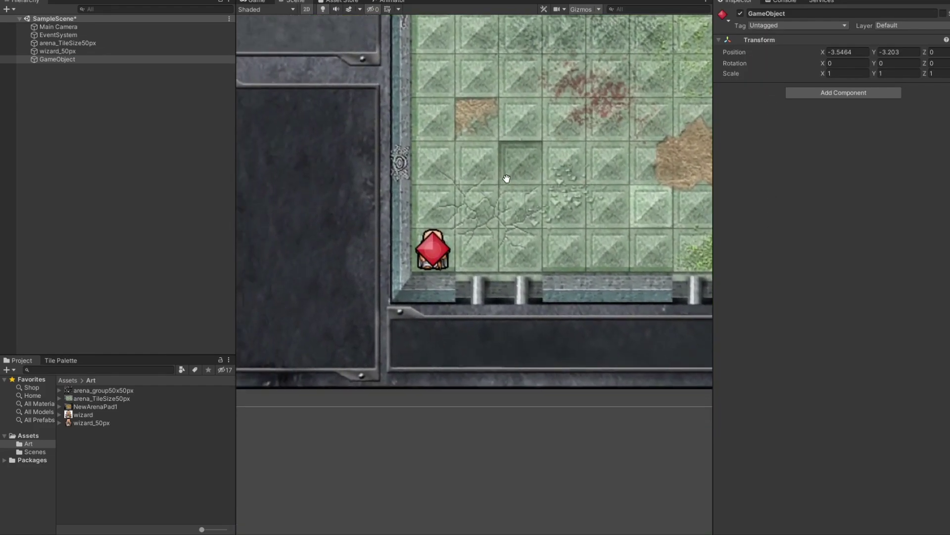
Check the Game tab, return to the Scene tab, and reselect GameObject
click(257, 1)
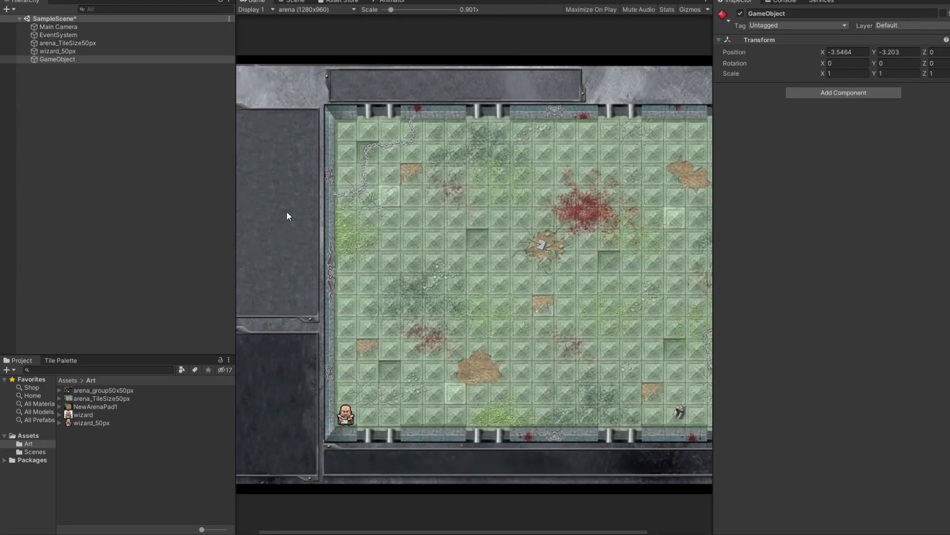
click(291, 1)
scroll(438, 287, up, 3)
scroll(410, 249, down, 6)
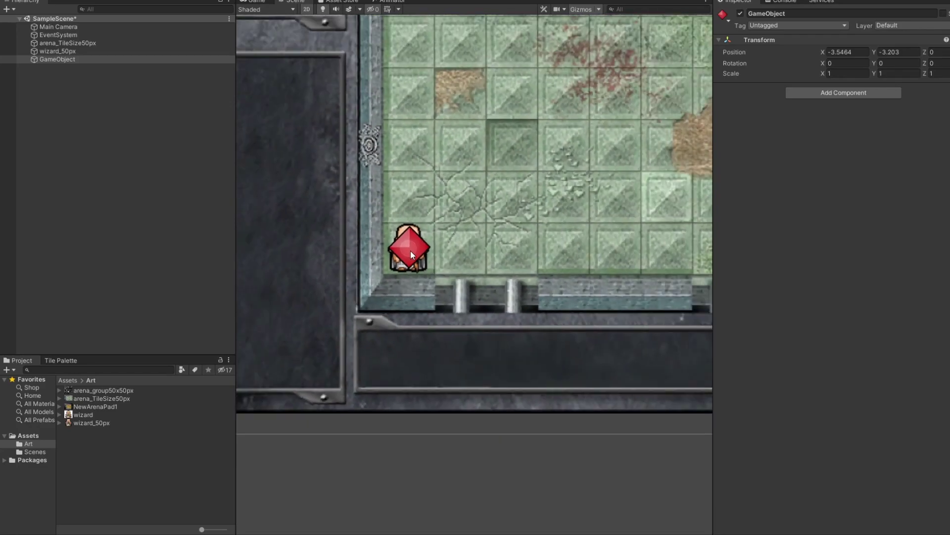
scroll(409, 252, down, 1)
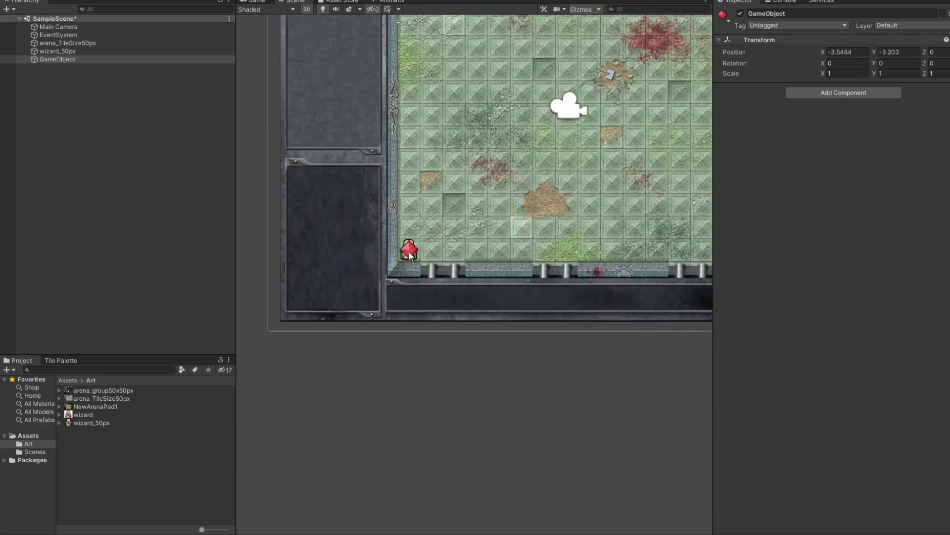
click(62, 59)
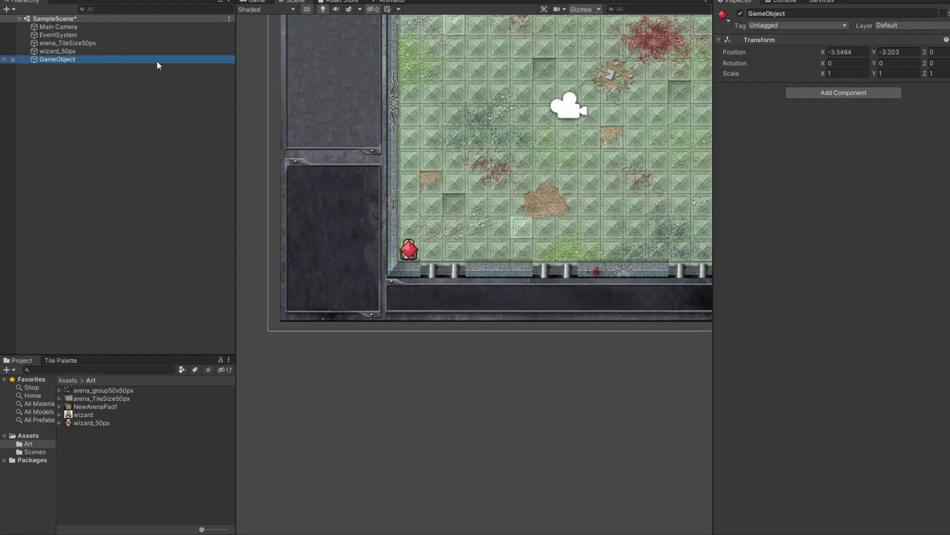
Parent wizard_50px to GameObject and confirm its position reads 0, 0, 0
click(61, 52)
mouse_move(56, 53)
mouse_down()
mouse_move(79, 56)
mouse_move(64, 59)
mouse_up()
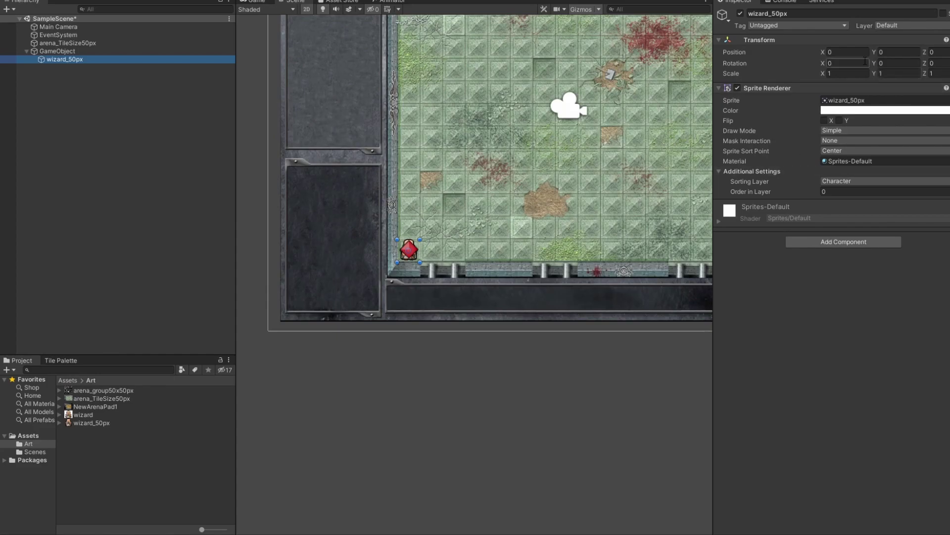
click(894, 52)
click(938, 52)
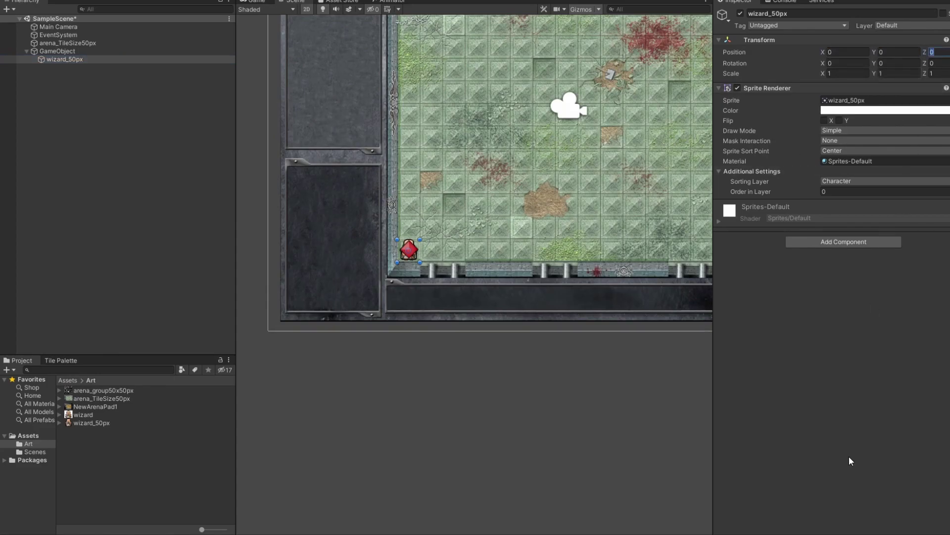
key(Return)
Select GameObject, frame it in the arena corner, and begin renaming it
scroll(528, 199, up, 5)
middle_drag(501, 220, 605, 218)
click(74, 53)
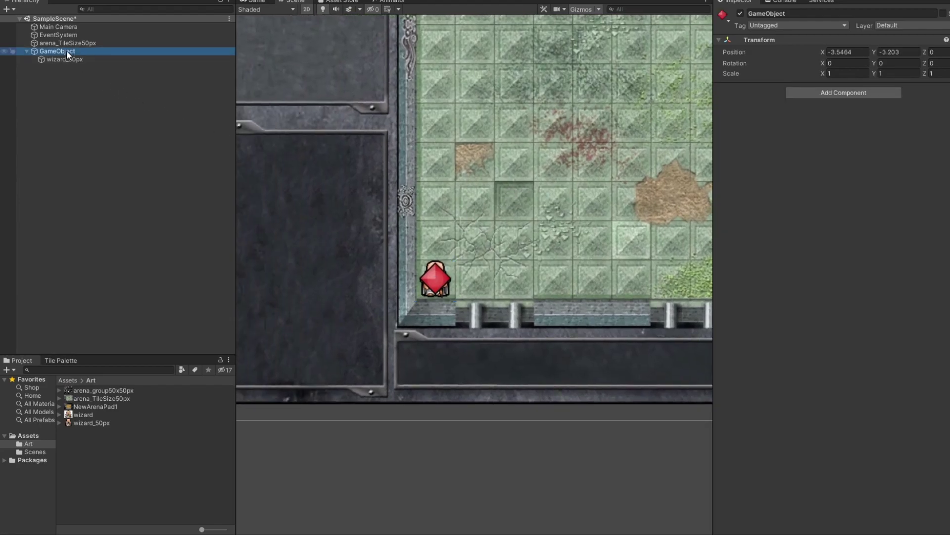
double_click(66, 49)
scroll(466, 151, down, 3)
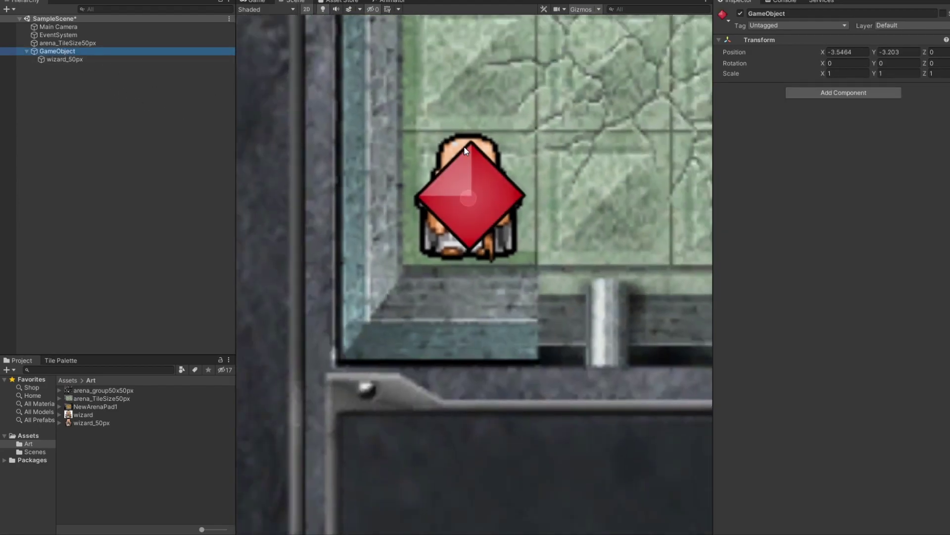
scroll(466, 151, down, 3)
middle_drag(465, 151, 497, 245)
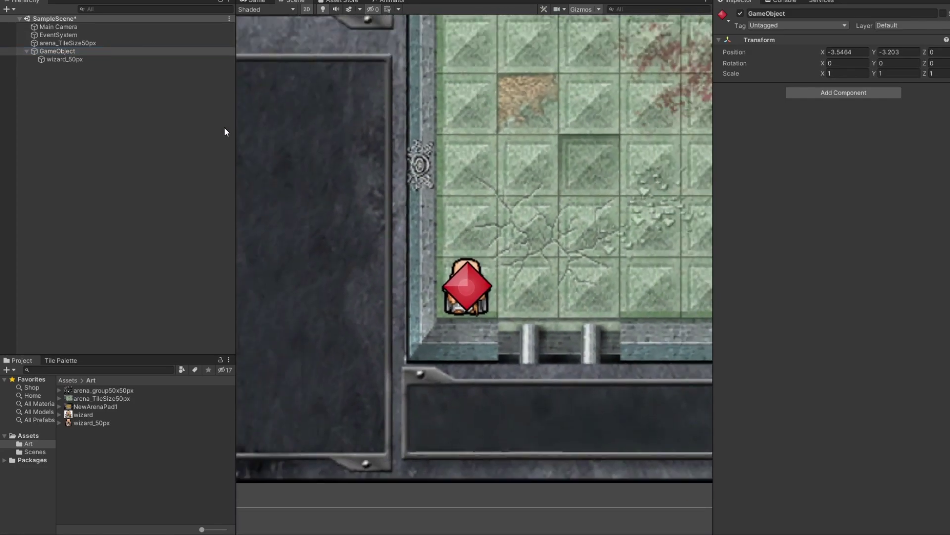
click(66, 52)
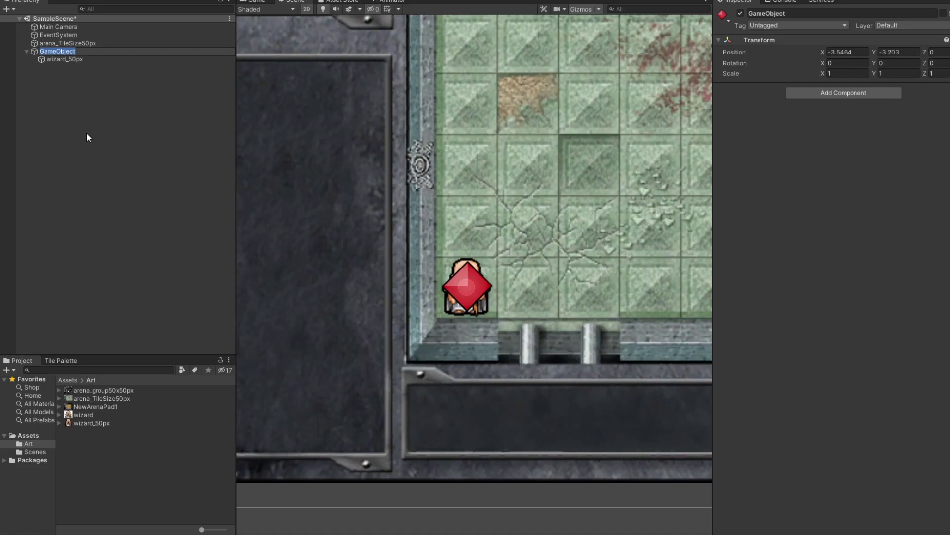
text(Grid)
key(BackSpace)
key(BackSpace)
key(BackSpace)
key(BackSpace)
text(Grid)
key(Return)
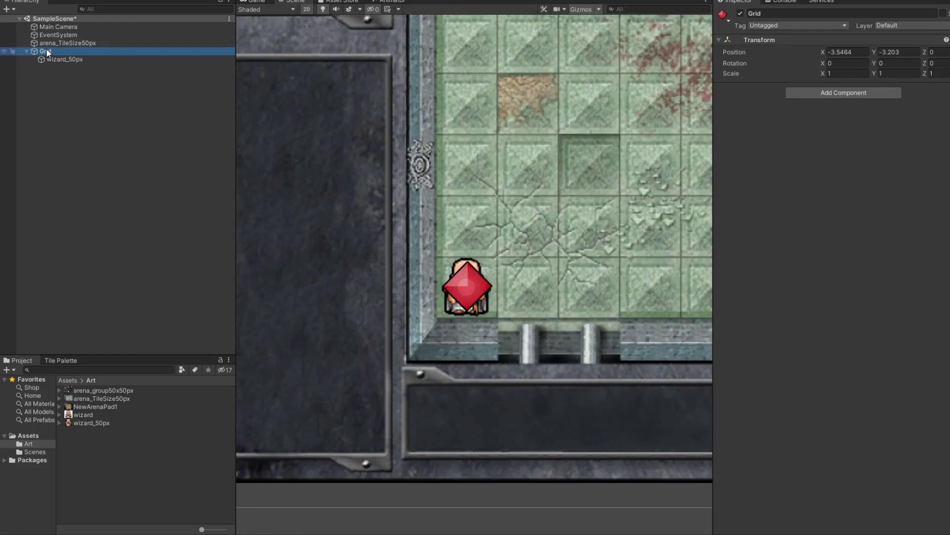
click(70, 114)
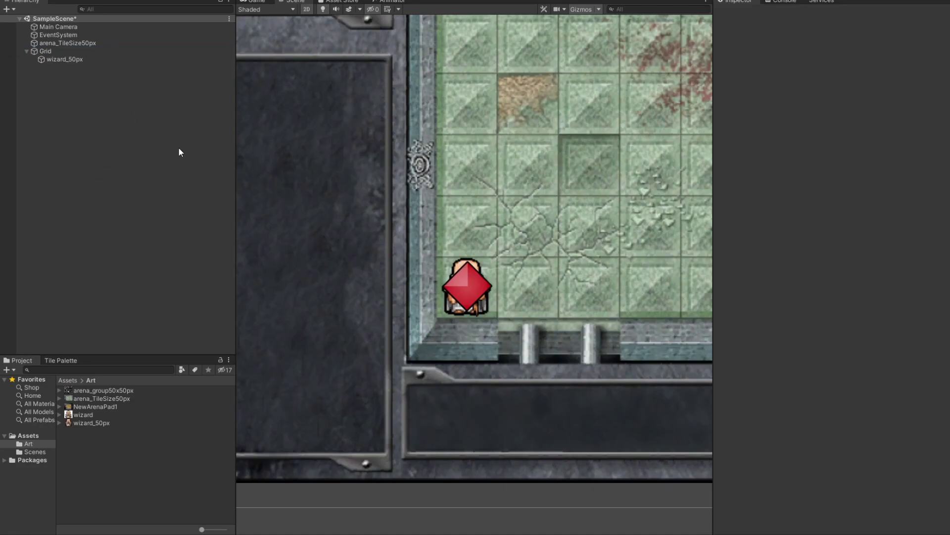
click(46, 51)
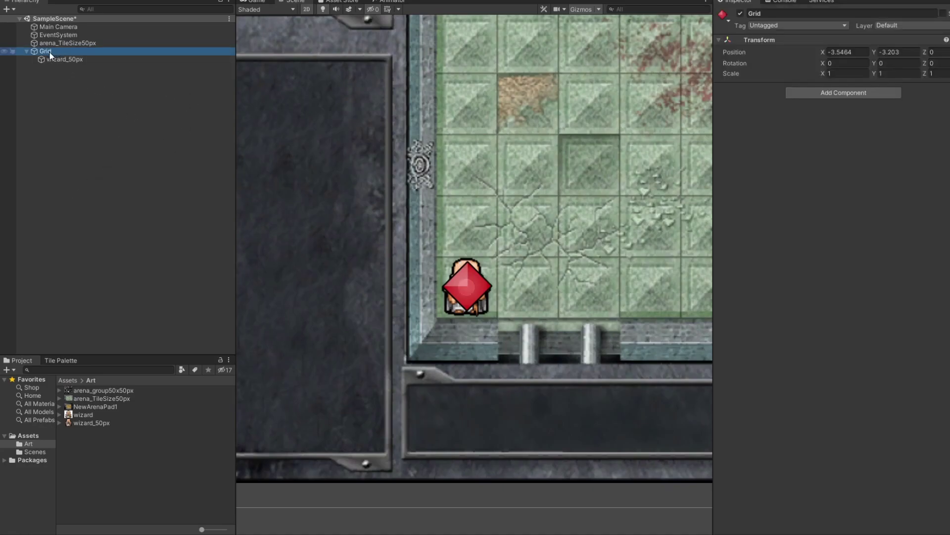
click(49, 51)
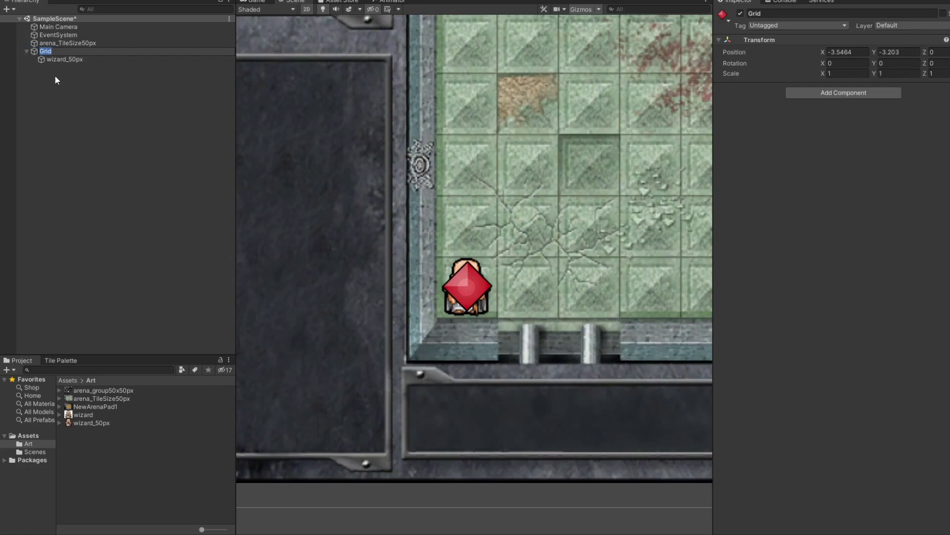
click(57, 82)
click(58, 45)
click(49, 52)
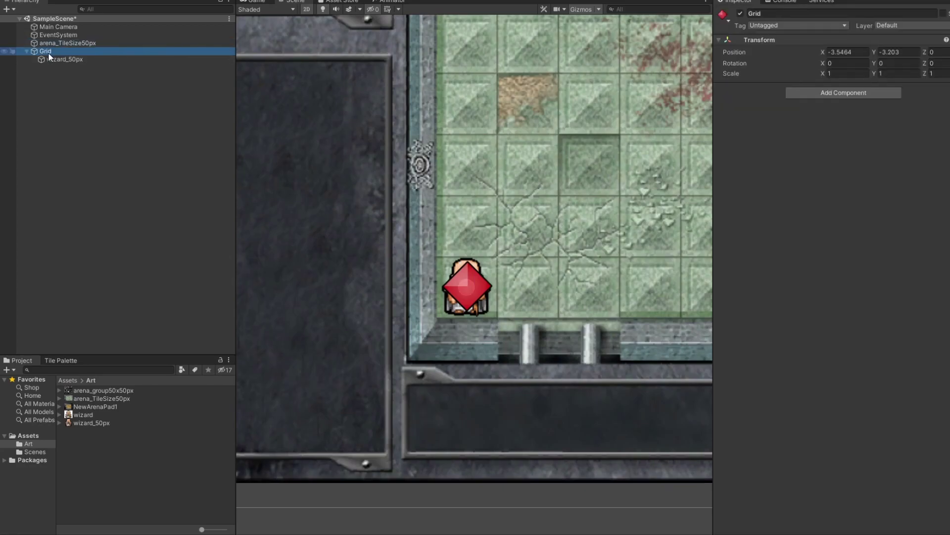
click(49, 52)
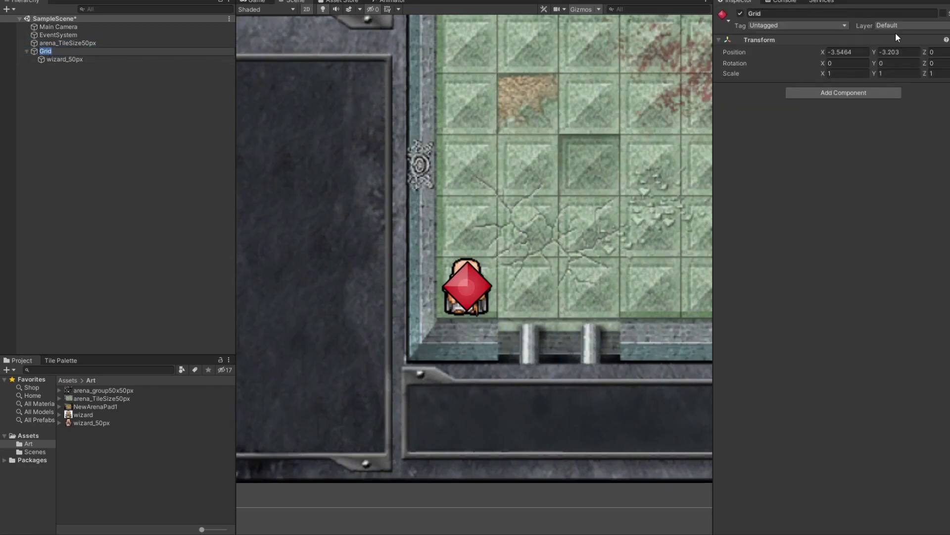
text(hkahja)
key(BackSpace)
key(BackSpace)
key(BackSpace)
key(BackSpace)
key(BackSpace)
key(BackSpace)
text(Grid)
key(Return)
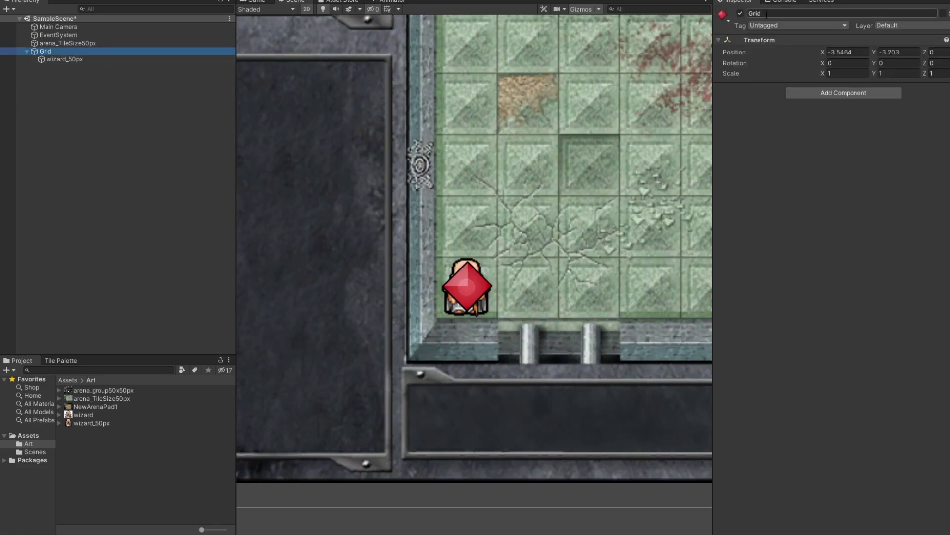
click(765, 14)
click(777, 183)
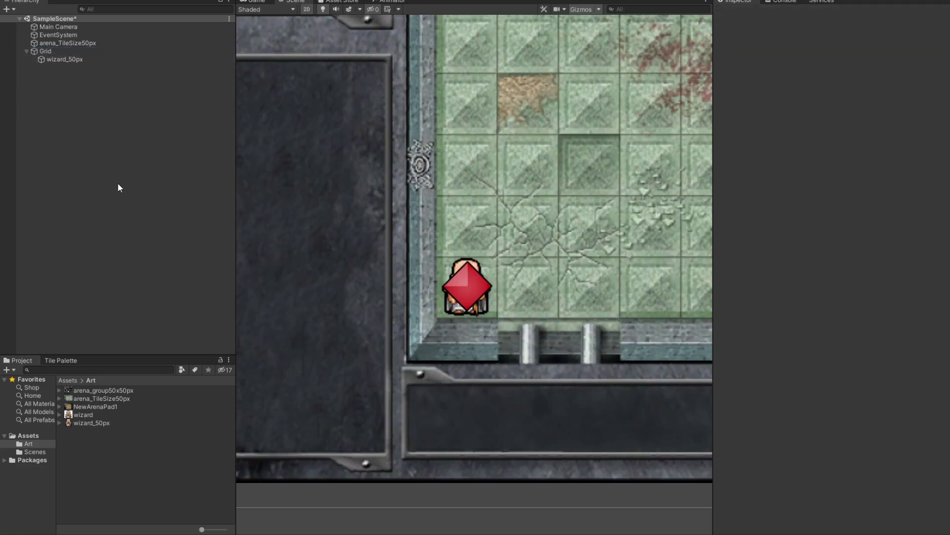
Select wizard_50px and pan to the arena's lower-left corner, leaving Position X at 0
click(71, 59)
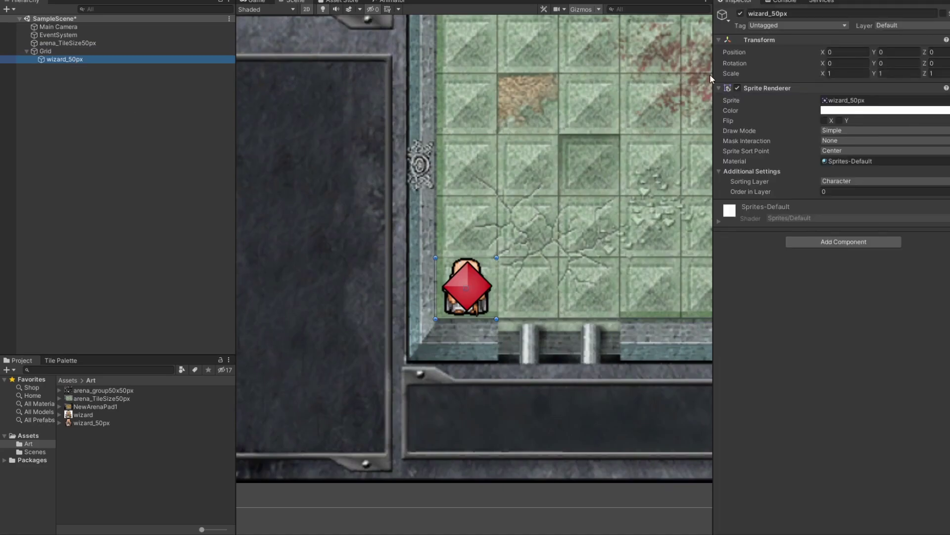
middle_drag(516, 175, 303, 167)
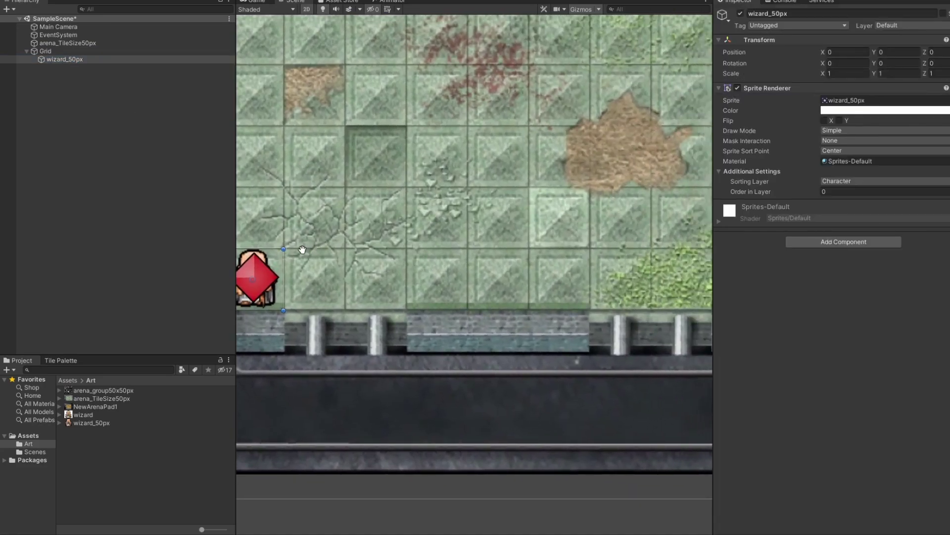
middle_drag(305, 249, 328, 249)
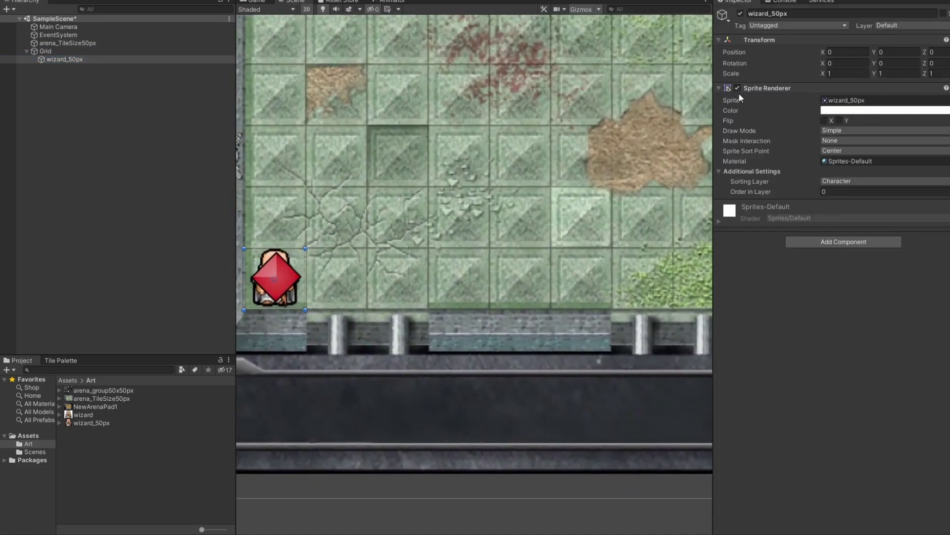
click(828, 51)
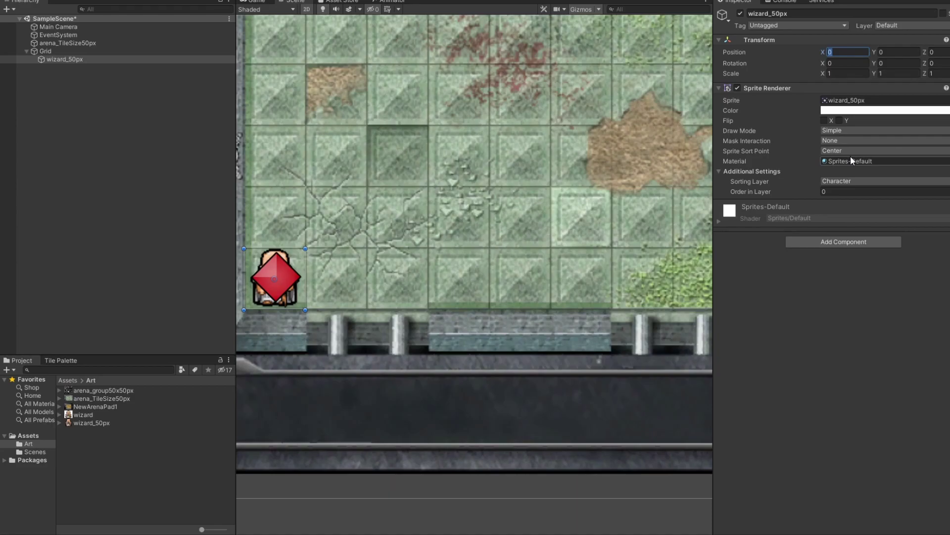
text(50)
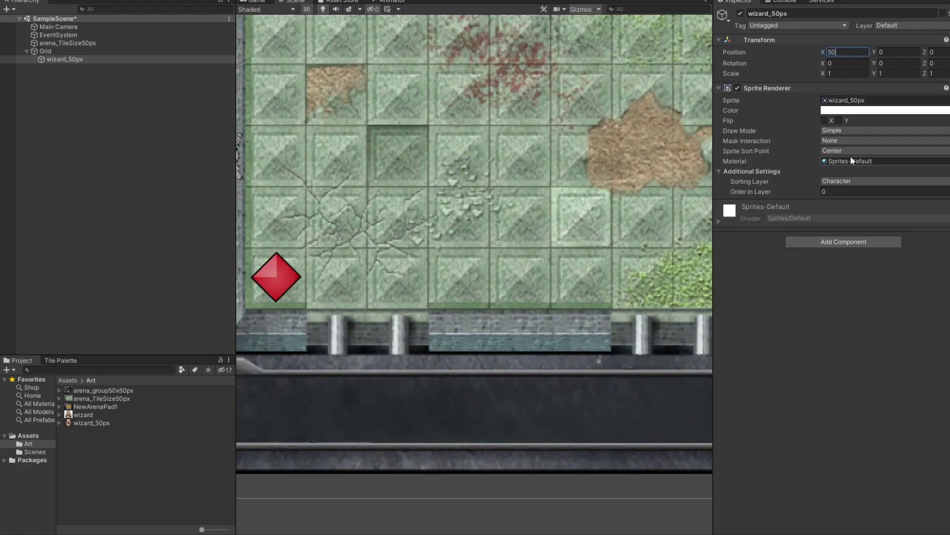
key(BackSpace)
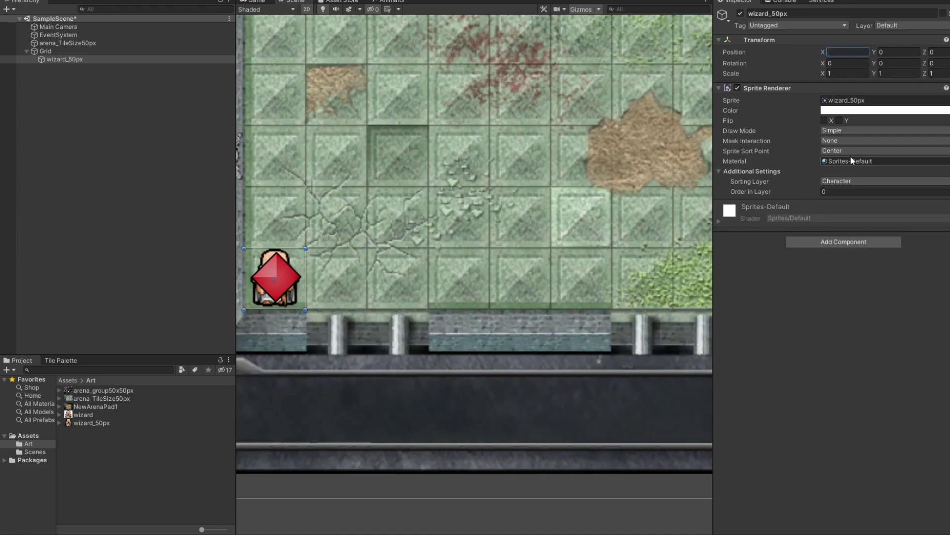
key(BackSpace)
click(61, 61)
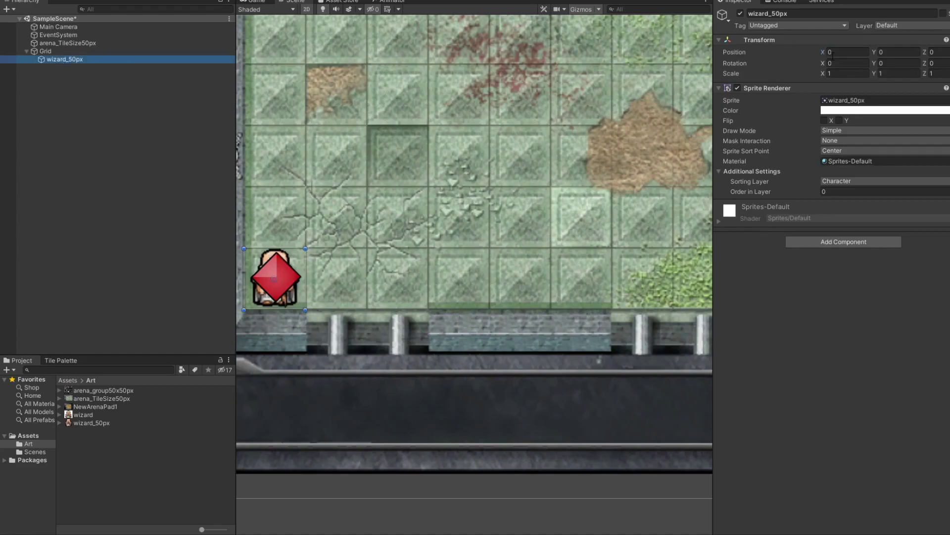
Set the wizard's Position X to 0.5, beside the red diamond
drag(825, 52, 836, 53)
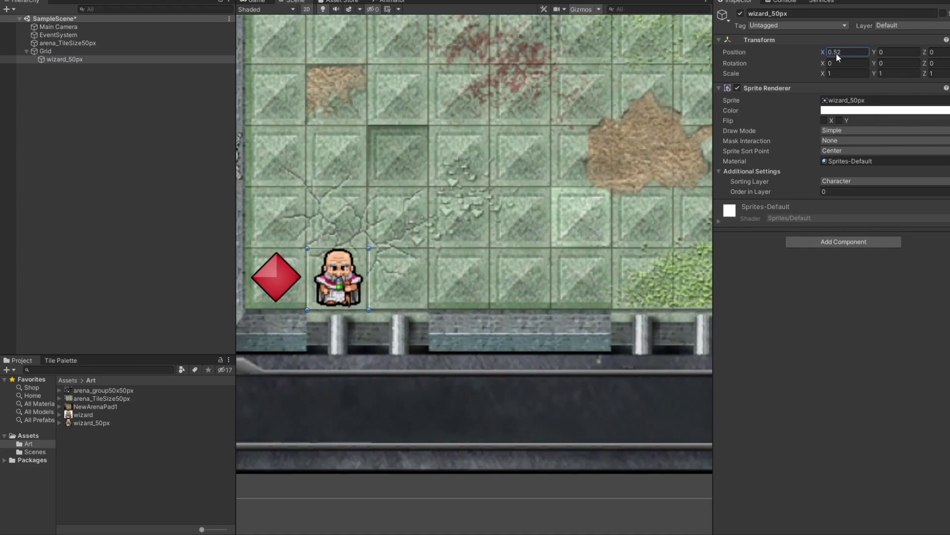
click(840, 52)
text(0.5)
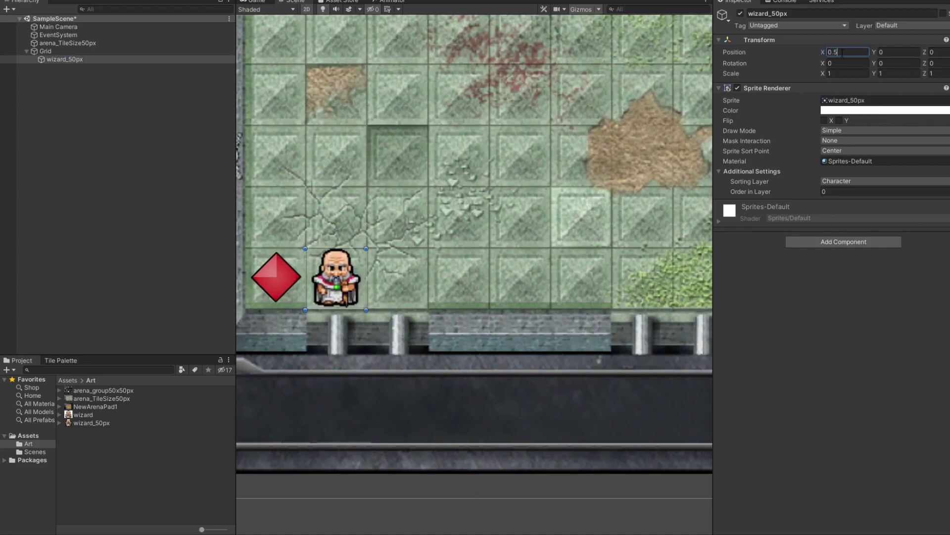
scroll(388, 287, up, 5)
middle_drag(388, 292, 434, 300)
Try the wizard's Position X at 10, then at 19, in the Inspector
scroll(495, 308, down, 6)
scroll(466, 252, up, 1)
scroll(465, 252, down, 6)
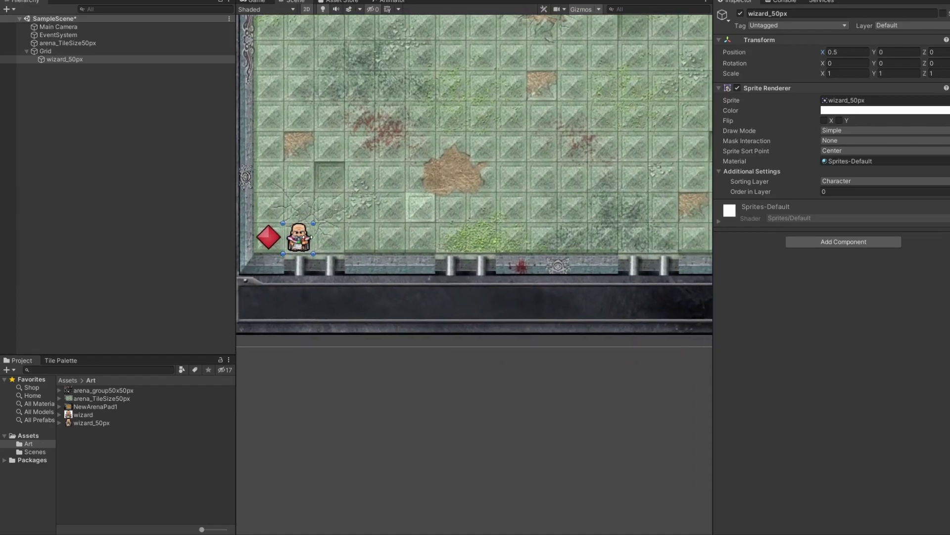
scroll(351, 239, down, 2)
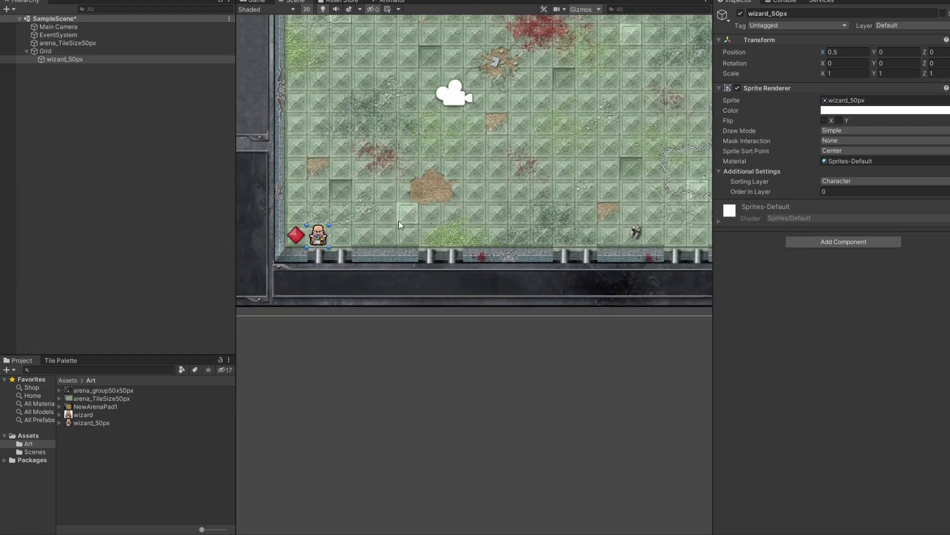
scroll(401, 225, down, 2)
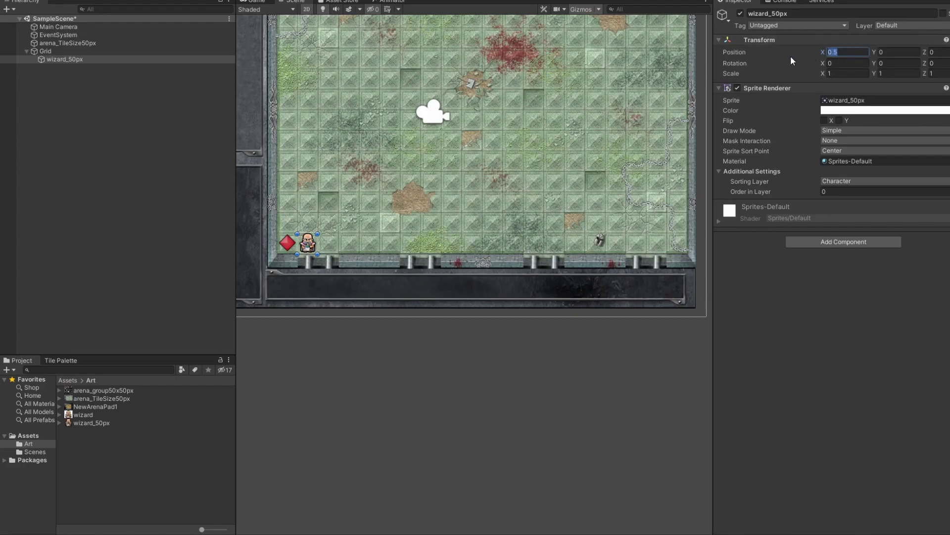
key(BackSpace)
key(BackSpace)
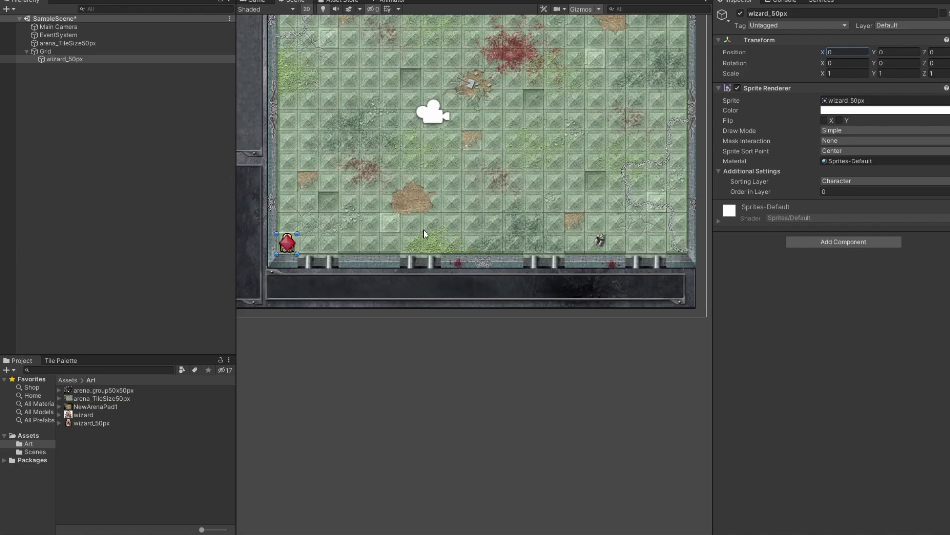
click(839, 53)
text(10)
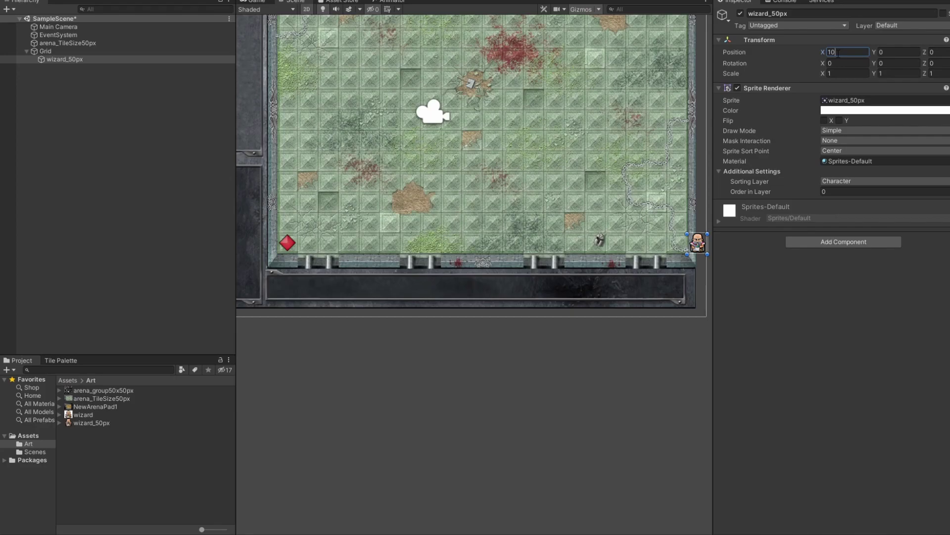
key(Return)
scroll(613, 226, up, 2)
scroll(612, 225, down, 2)
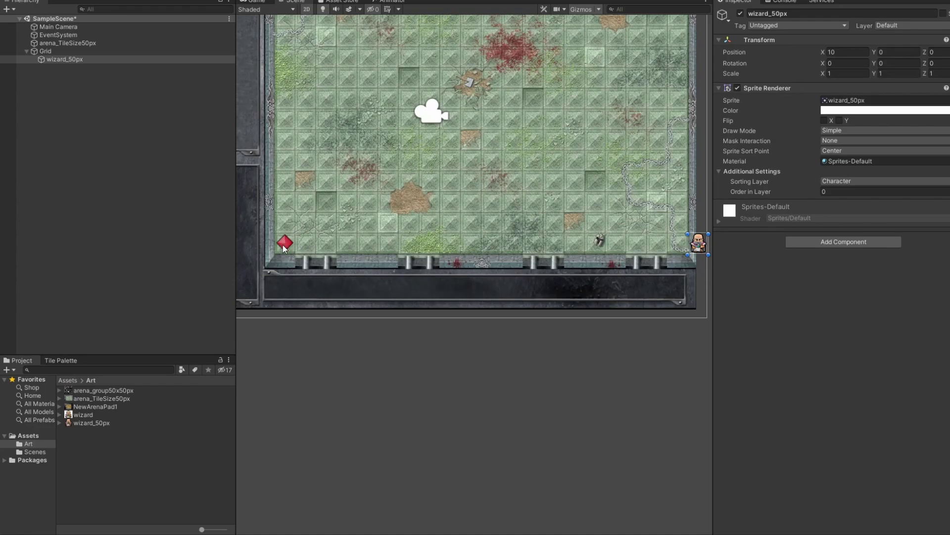
scroll(283, 243, up, 3)
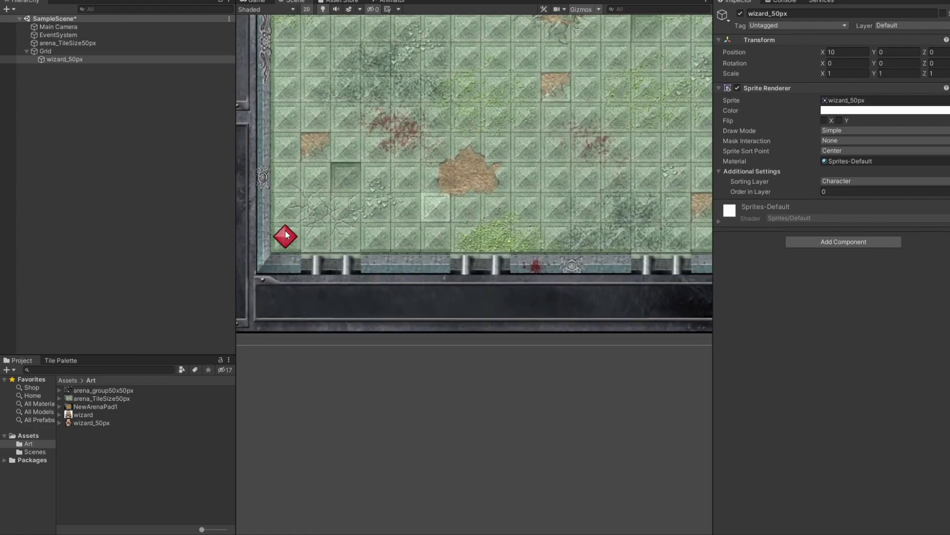
scroll(317, 236, down, 3)
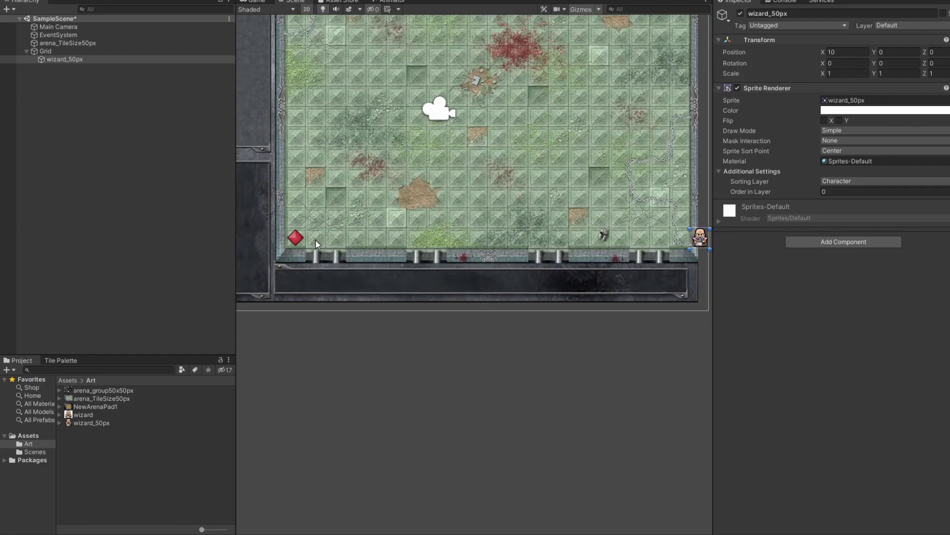
click(838, 52)
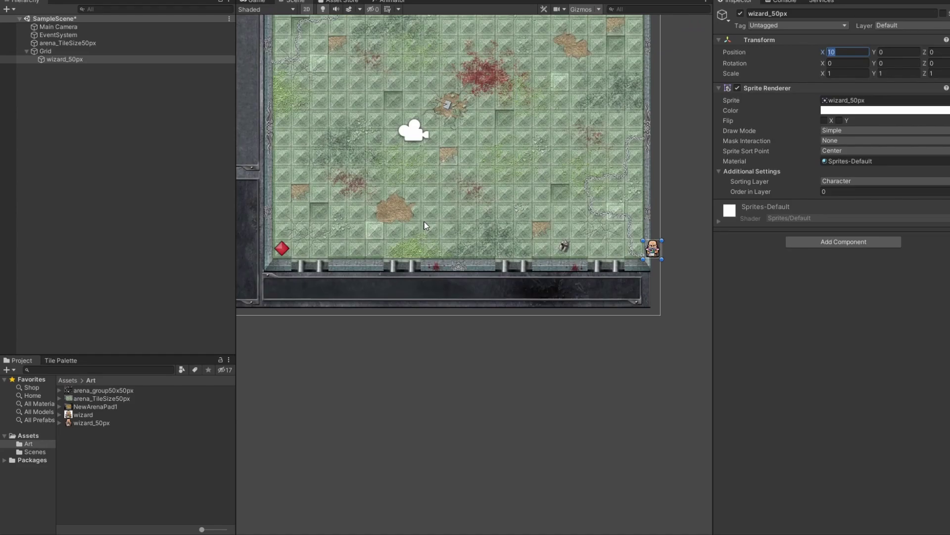
key(BackSpace)
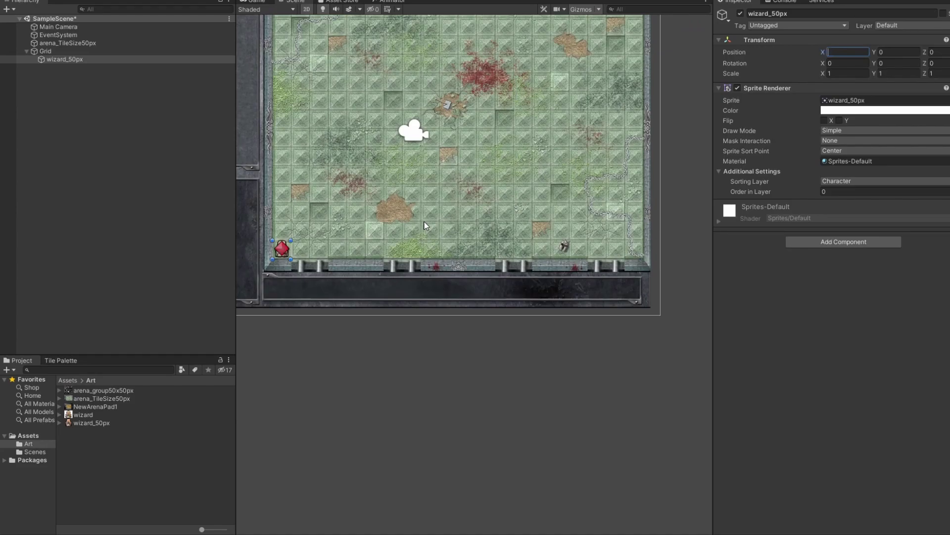
text(19)
key(Return)
Set the wizard's Position X to 9.5 and frame the arena's right side
scroll(551, 210, down, 2)
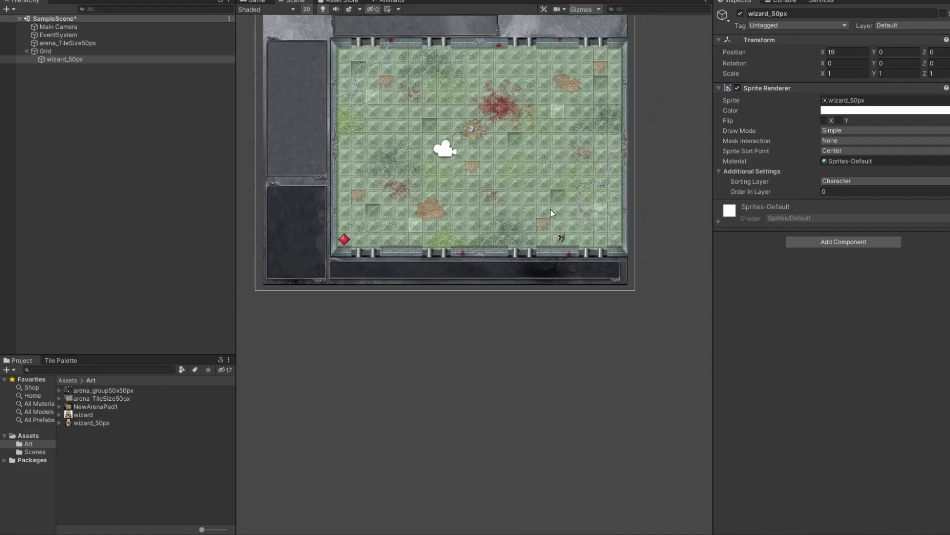
scroll(550, 210, up, 3)
scroll(551, 210, down, 2)
scroll(550, 209, down, 1)
double_click(842, 52)
text(0)
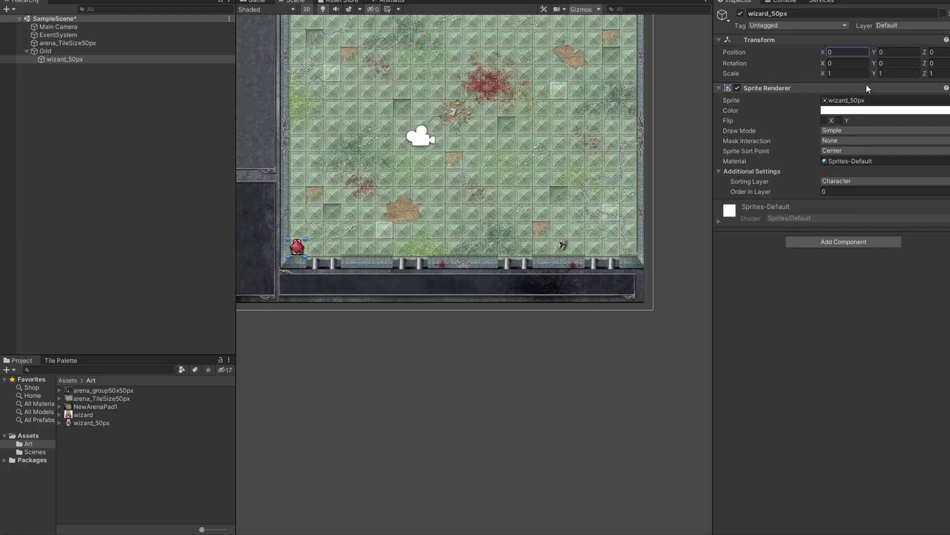
click(850, 52)
text(9.5)
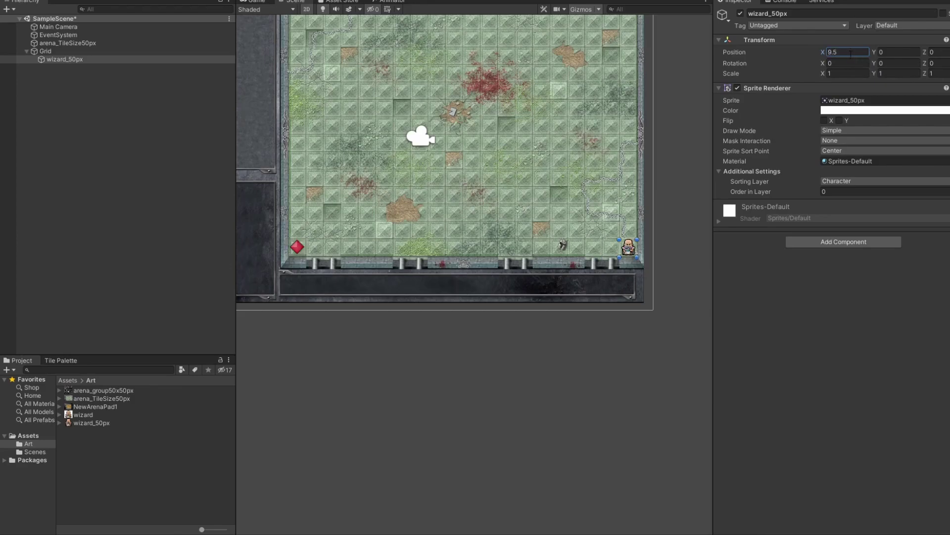
scroll(616, 245, up, 5)
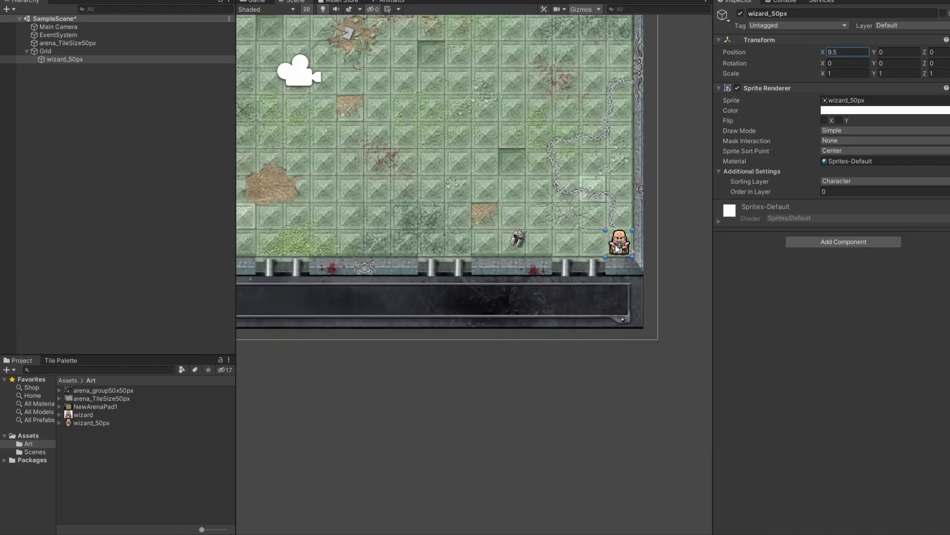
scroll(615, 244, down, 3)
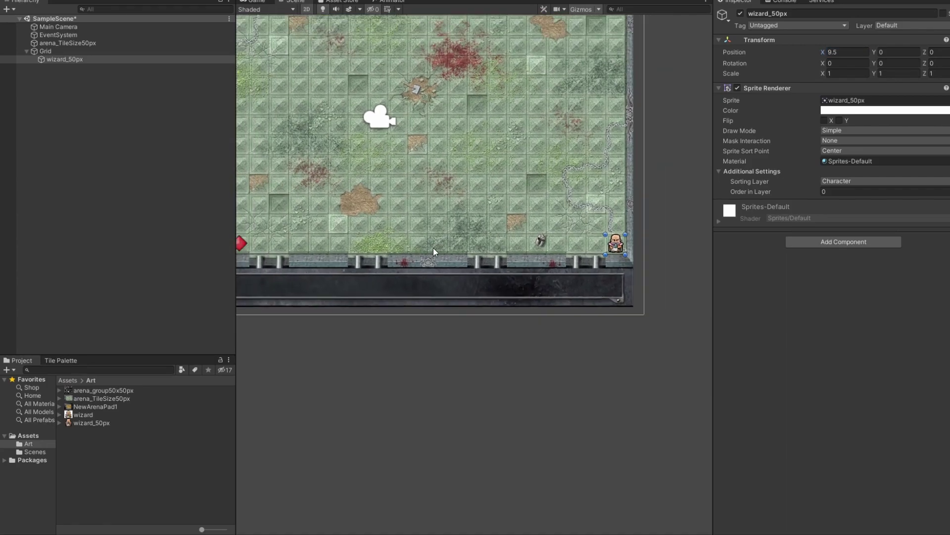
middle_drag(434, 250, 475, 265)
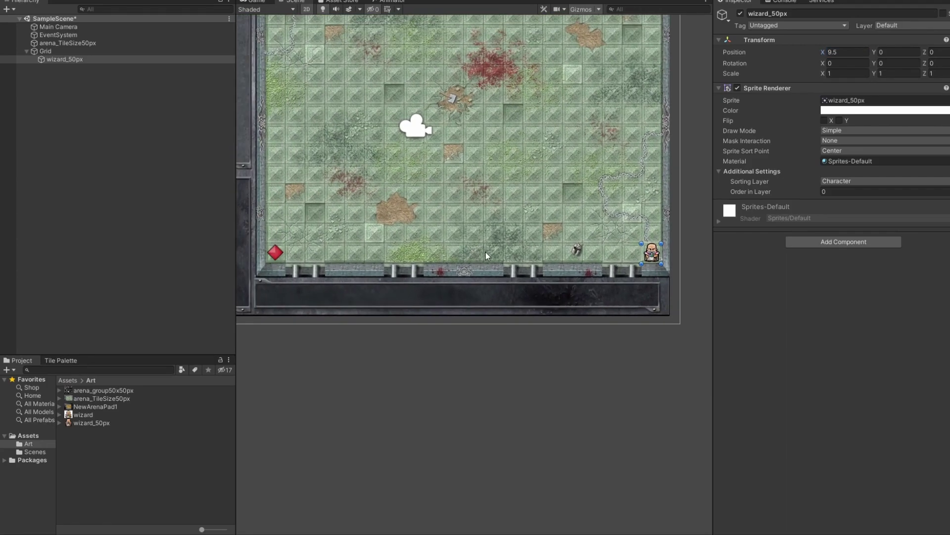
click(845, 52)
text(0)
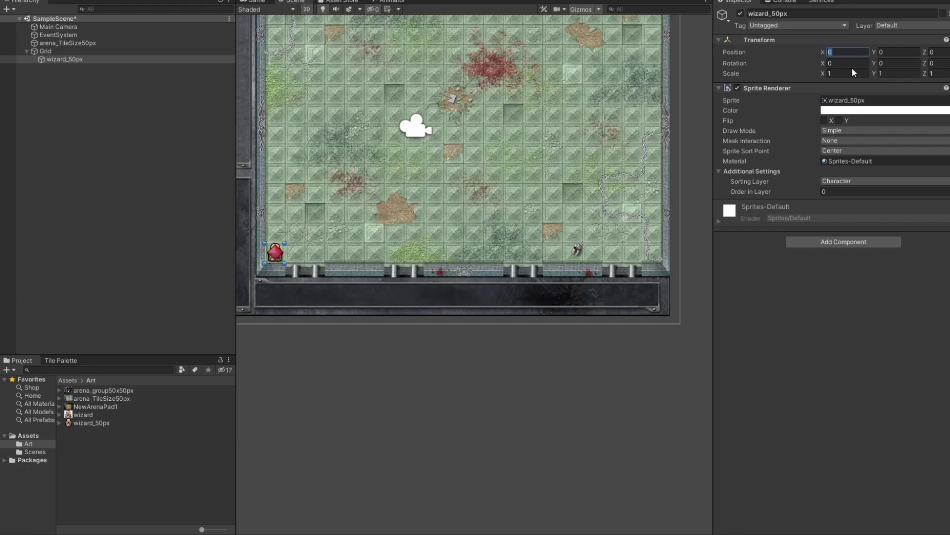
text(1)
text(9)
text(*0.5)
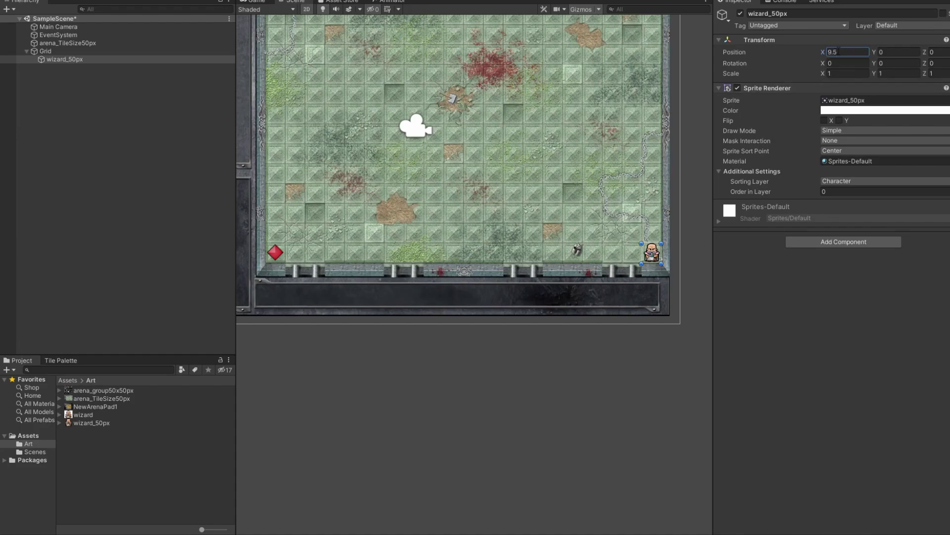
click(891, 52)
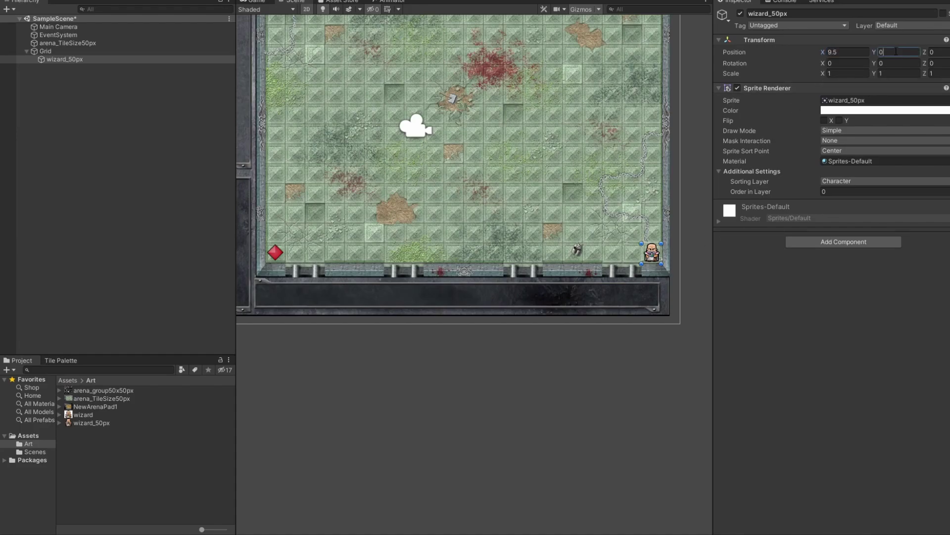
click(936, 52)
middle_drag(631, 146, 554, 237)
scroll(565, 300, up, 5)
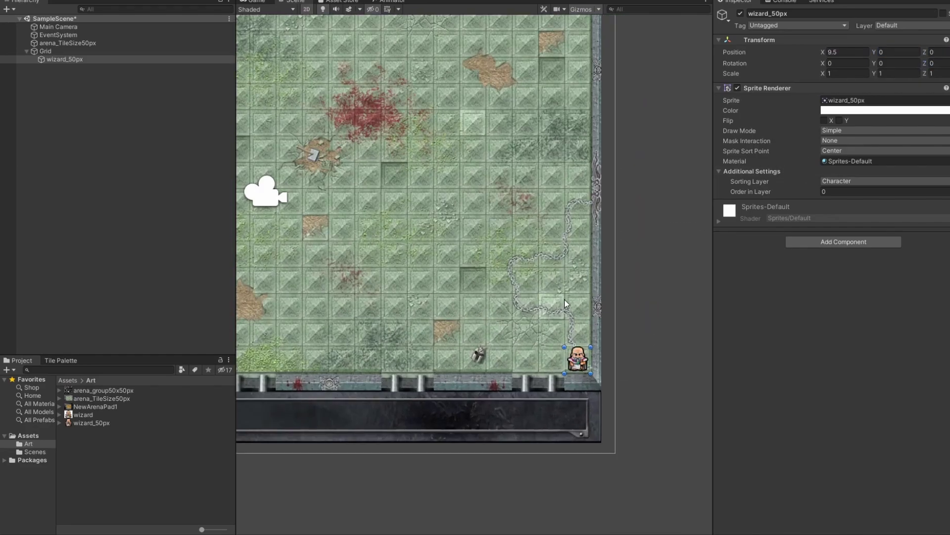
middle_drag(567, 311, 452, 219)
scroll(417, 206, up, 6)
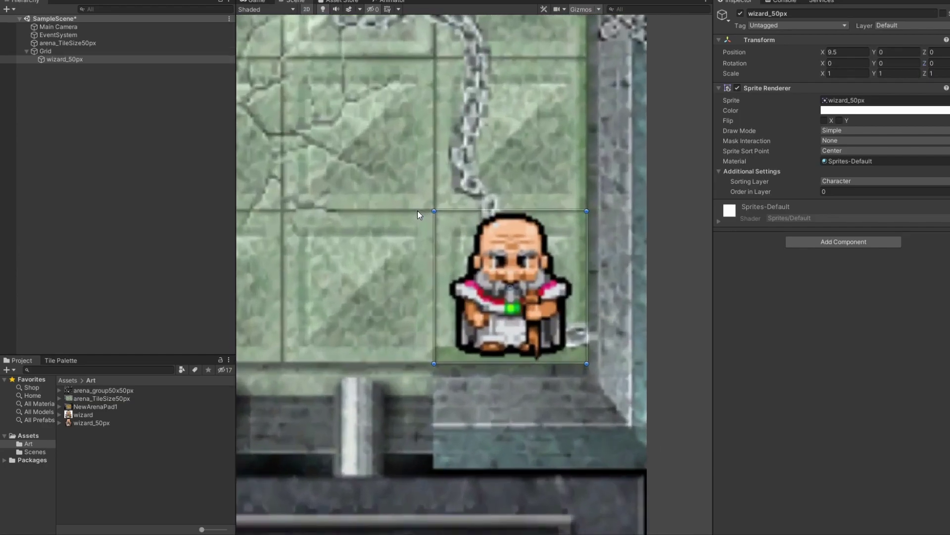
scroll(439, 397, down, 1)
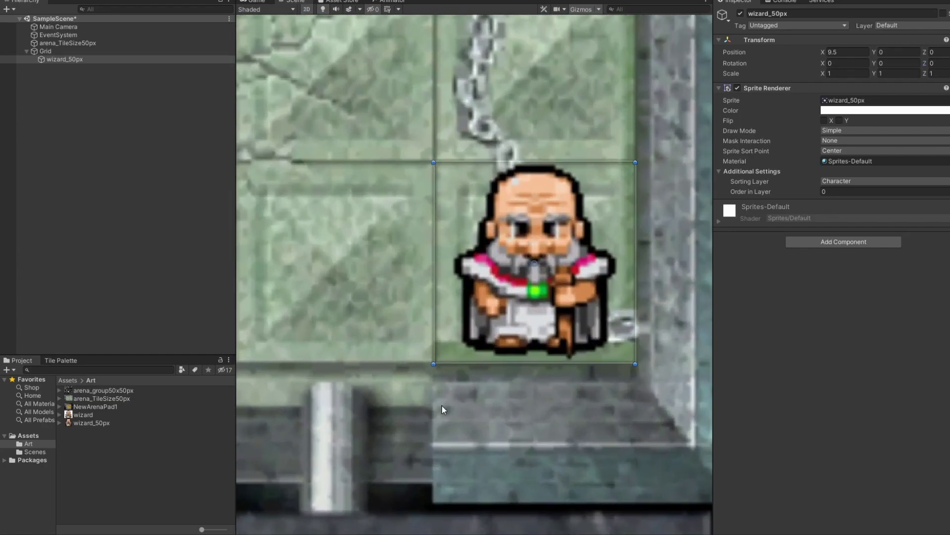
scroll(441, 405, down, 5)
scroll(444, 391, down, 2)
middle_drag(415, 368, 521, 258)
scroll(433, 356, down, 2)
scroll(468, 314, up, 3)
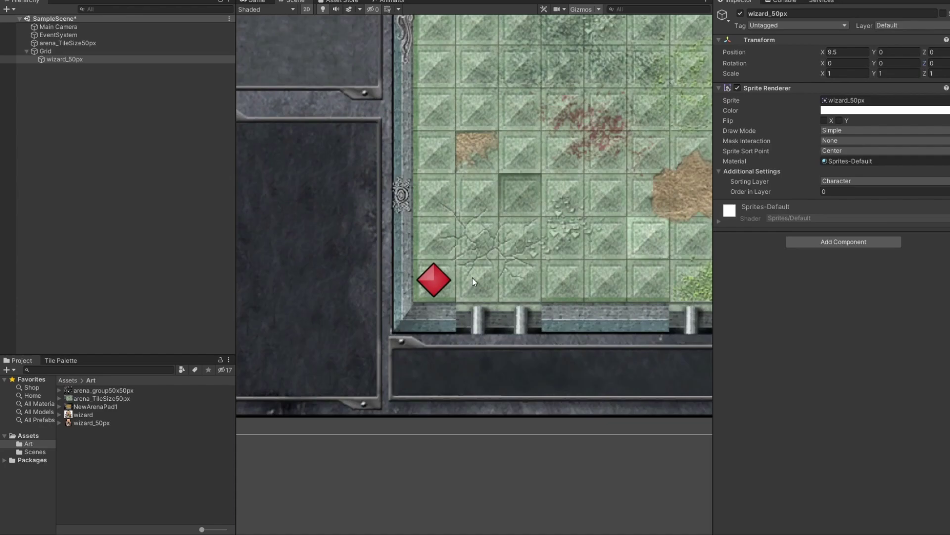
scroll(474, 283, down, 5)
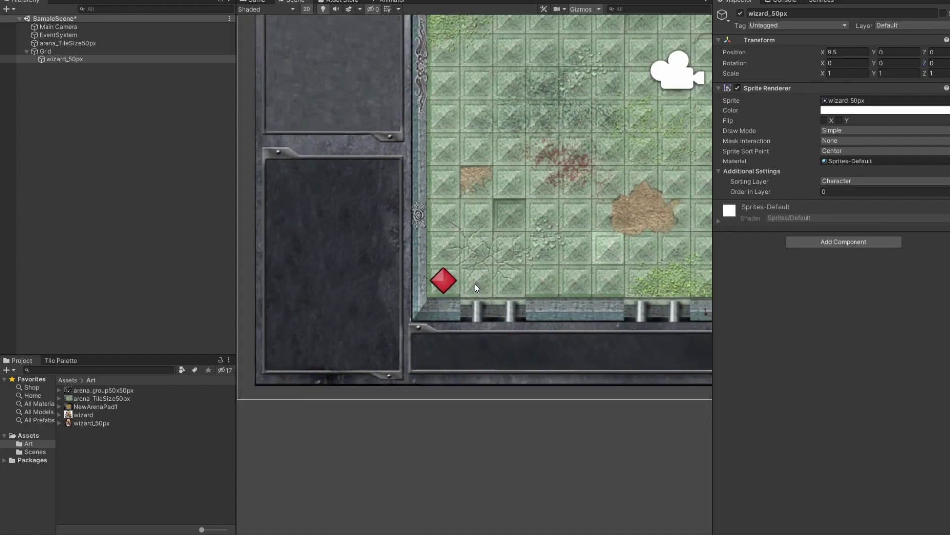
mouse_move(550, 248)
middle_down()
mouse_move(416, 290)
mouse_move(424, 255)
middle_up()
mouse_move(530, 221)
middle_down()
mouse_move(490, 239)
mouse_move(492, 299)
middle_up()
scroll(492, 300, up, 3)
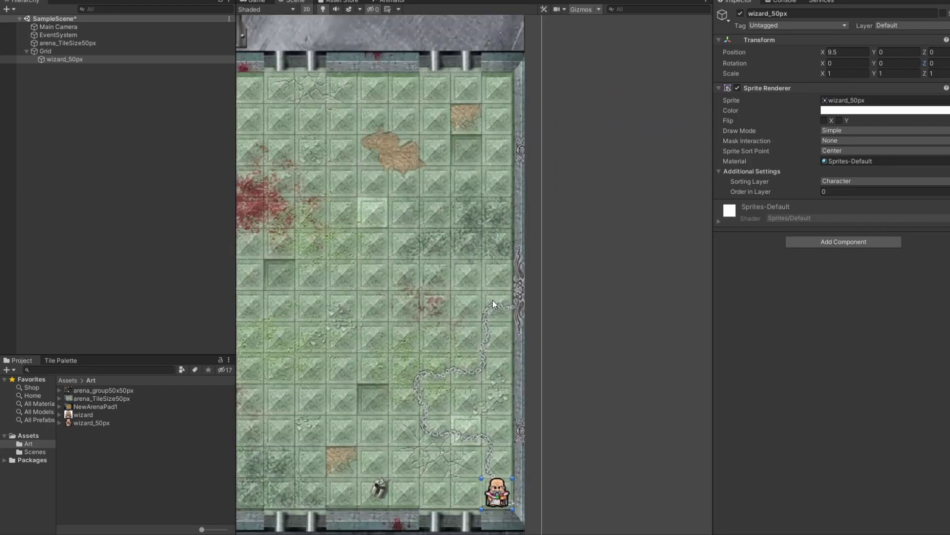
middle_drag(484, 166, 459, 201)
scroll(490, 448, up, 3)
scroll(474, 449, down, 2)
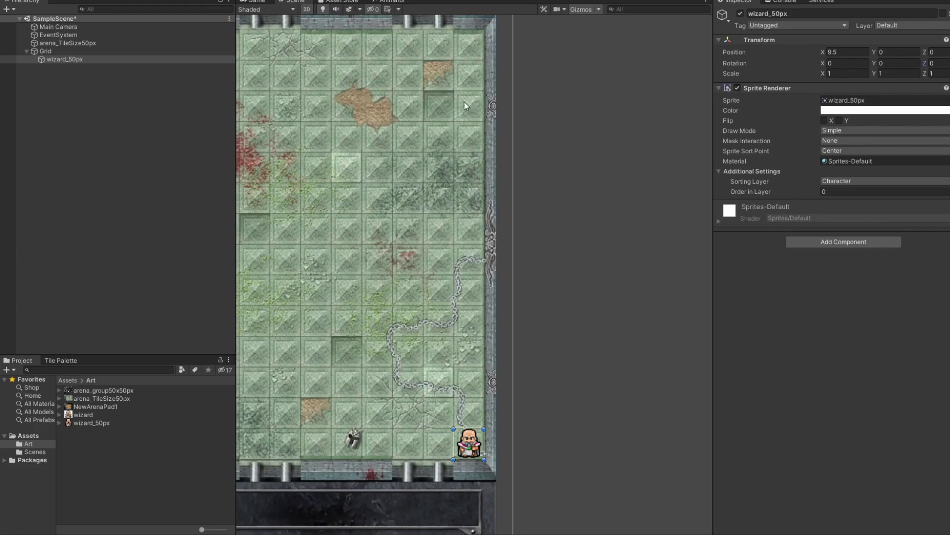
Enter 13-6.5 in Position Y to place the wizard at Y 6.5
click(897, 52)
text(13)
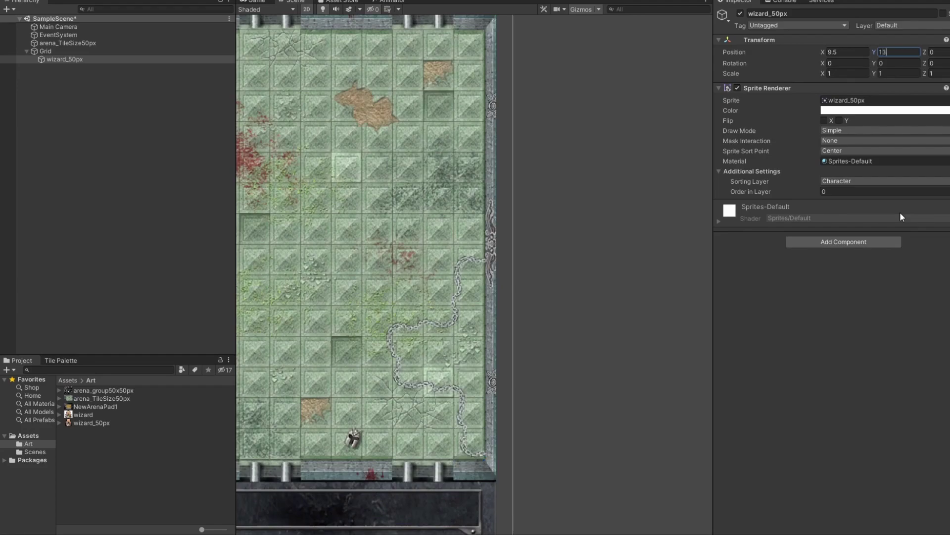
text(-6.5)
key(Return)
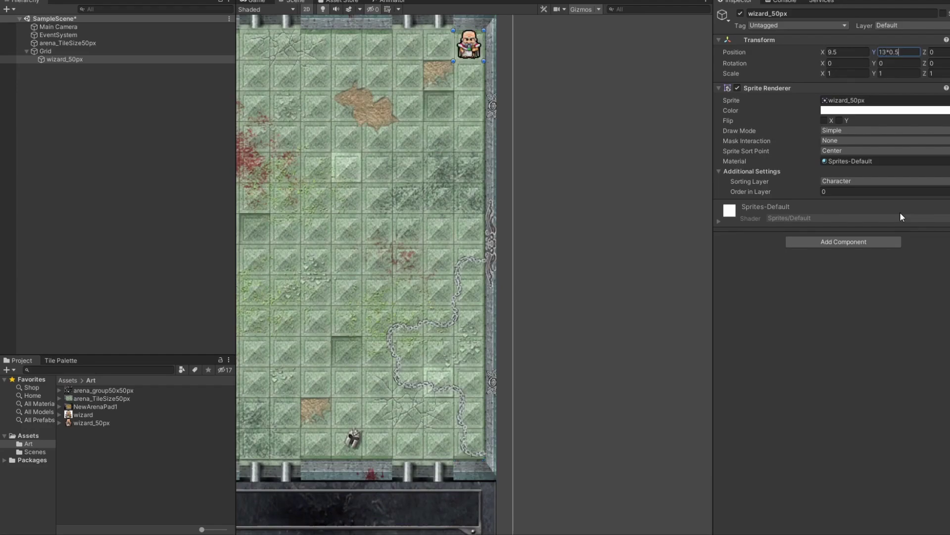
Reset the wizard's Position X and Y to 0
scroll(563, 230, up, 10)
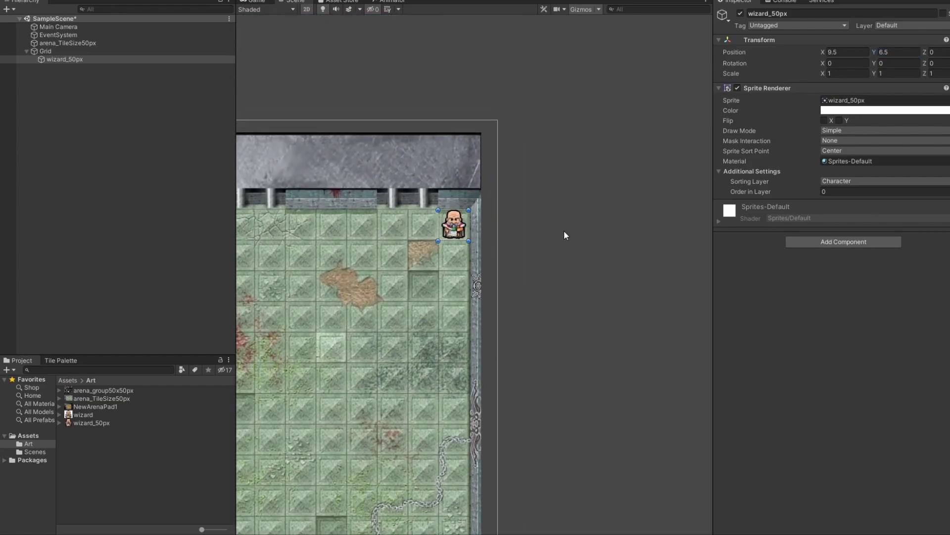
scroll(378, 317, down, 10)
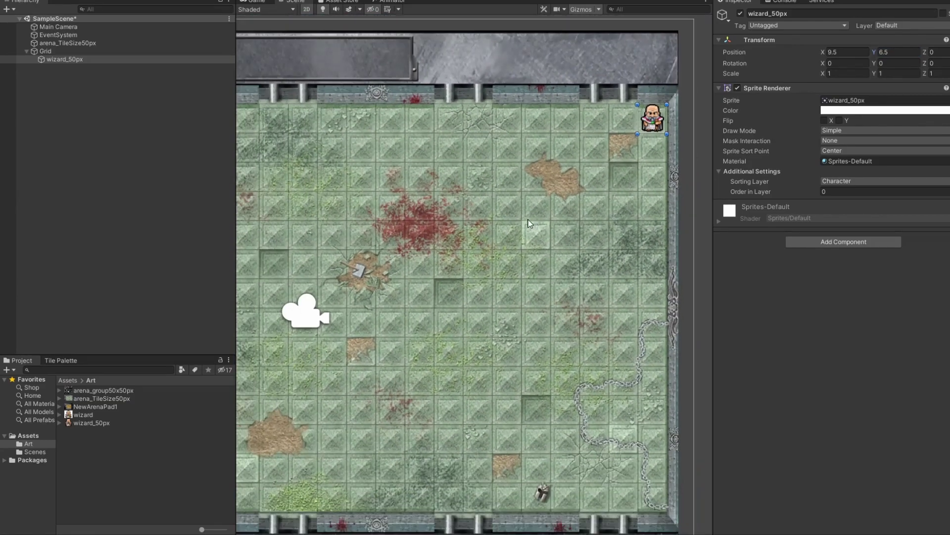
scroll(529, 222, down, 1)
click(848, 52)
text(0)
key(Tab)
text(0)
scroll(471, 331, down, 1)
scroll(471, 332, up, 6)
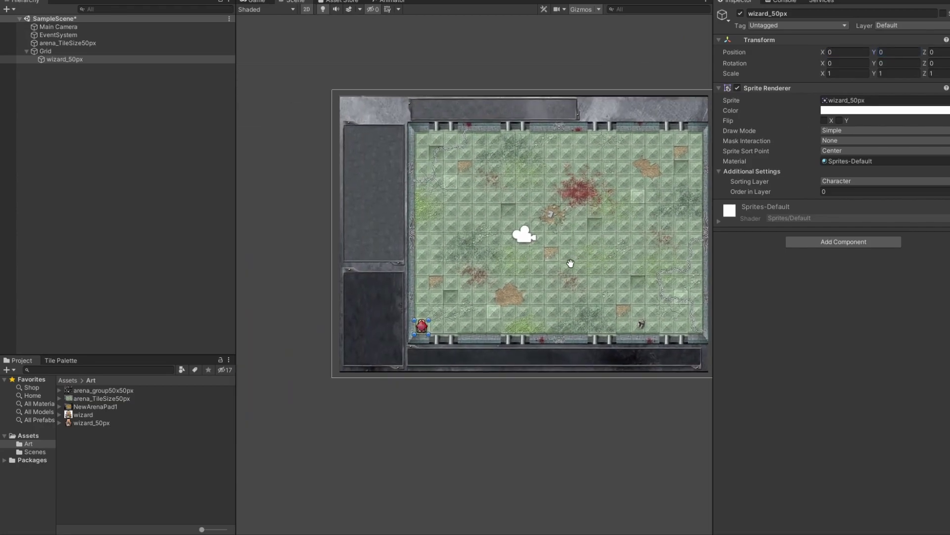
middle_drag(483, 246, 451, 309)
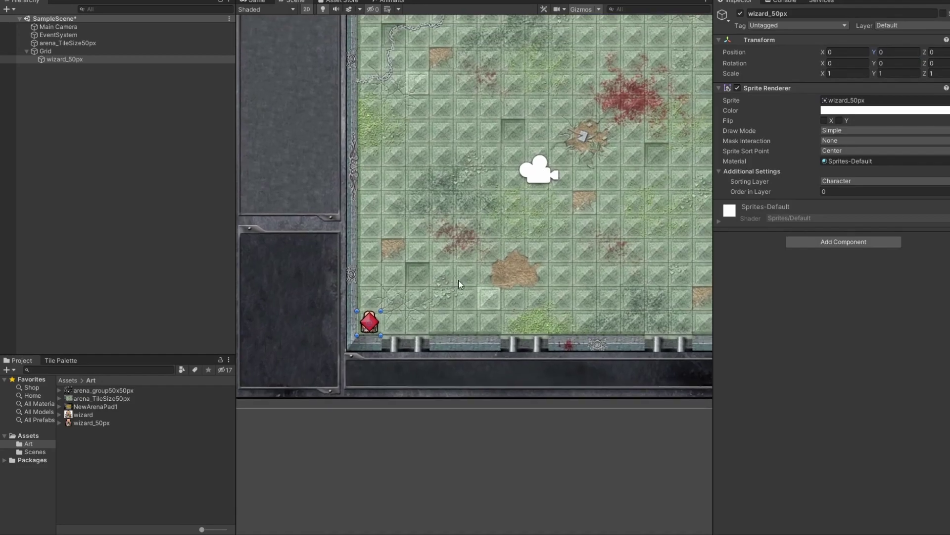
middle_drag(564, 236, 512, 246)
click(845, 55)
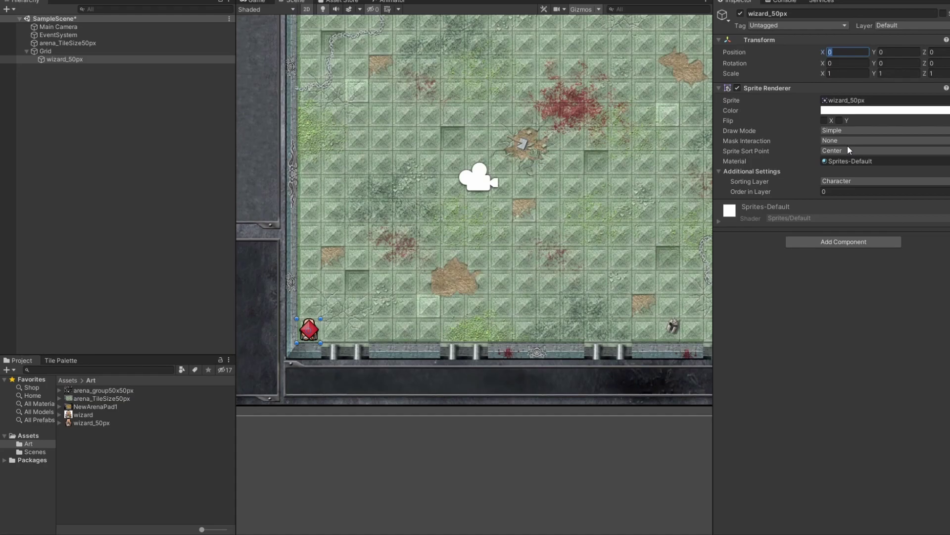
text(3)
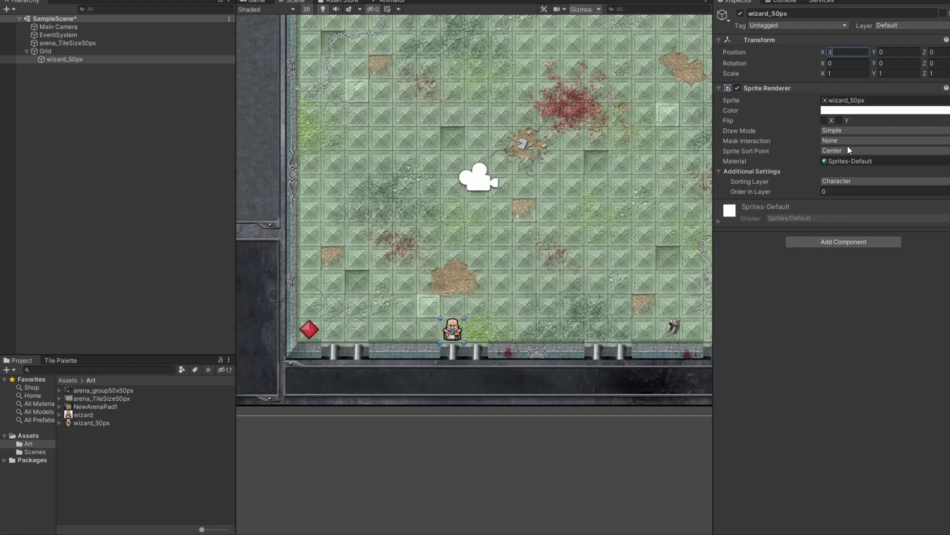
text(*0.58)
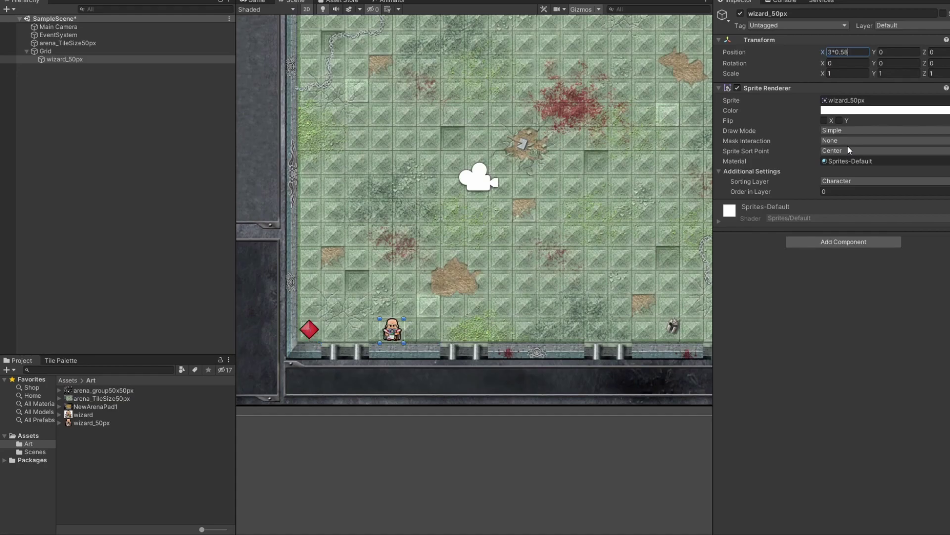
key(BackSpace)
key(Return)
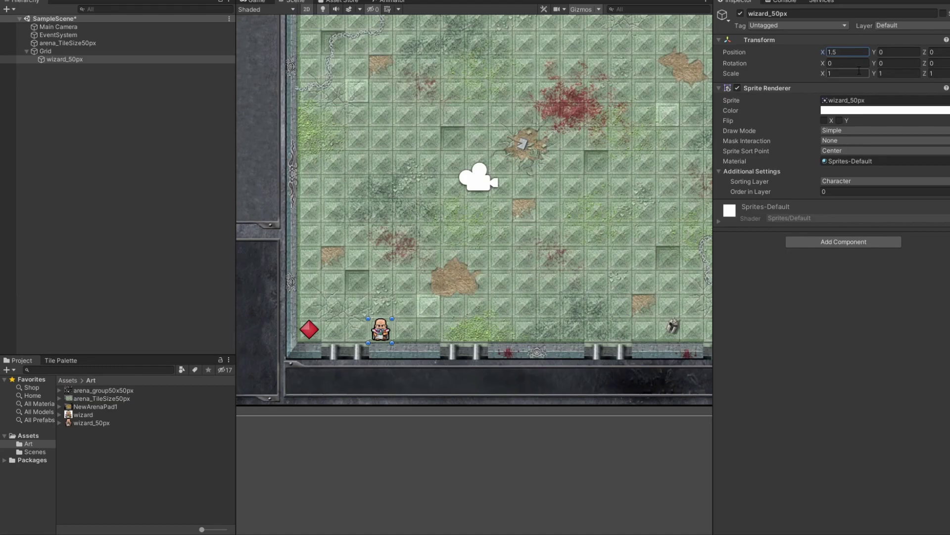
click(902, 51)
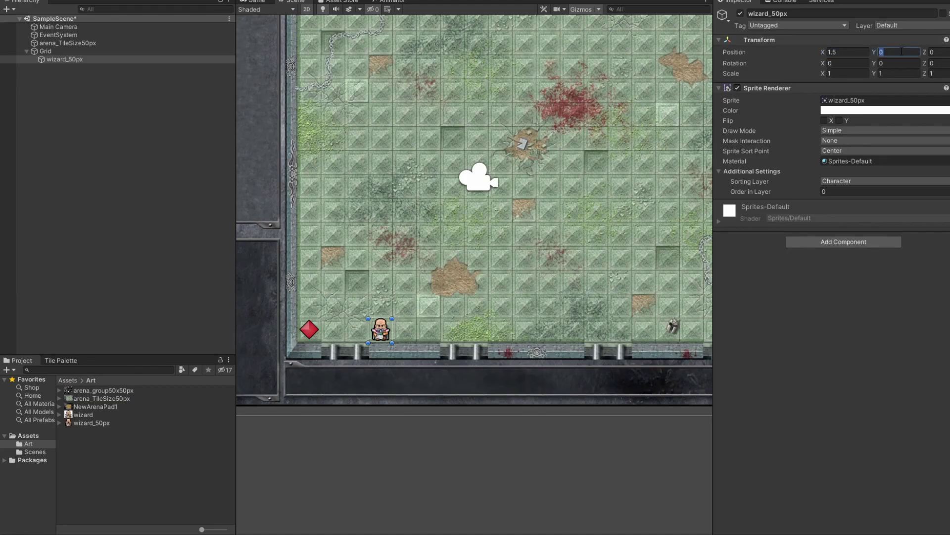
text(3*0.5)
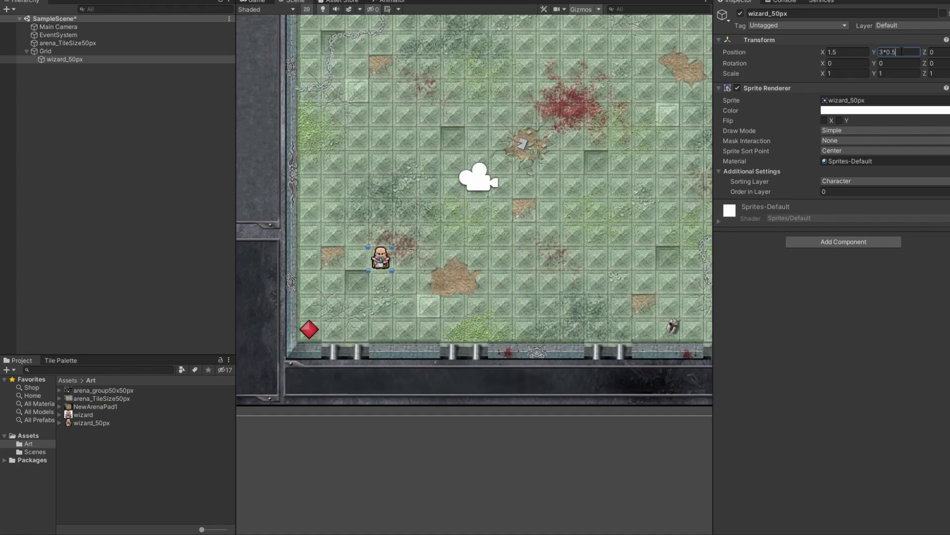
key(Return)
scroll(408, 285, up, 3)
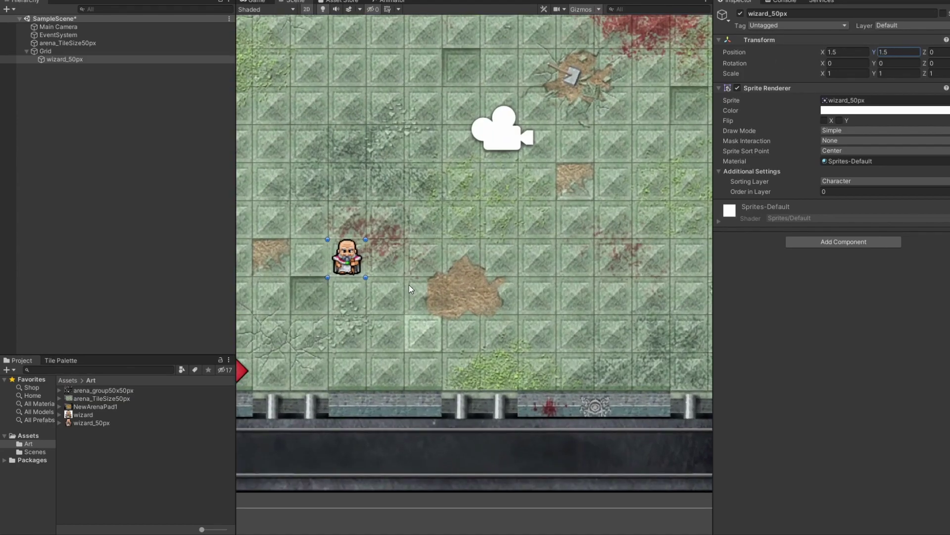
middle_drag(408, 284, 518, 229)
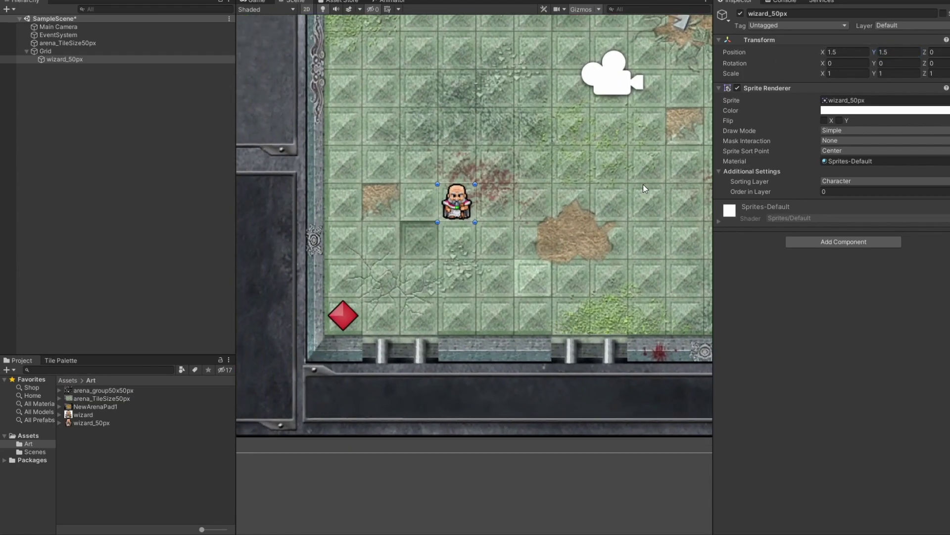
click(847, 51)
text(0)
click(892, 52)
text(0)
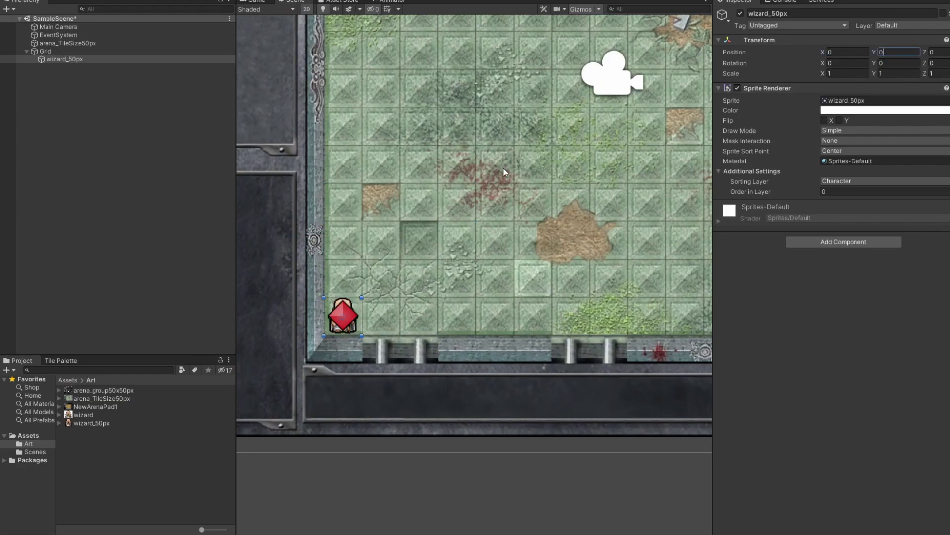
Try a half-tile offset of 0.5 for the wizard's Position X and Y
scroll(506, 177, down, 3)
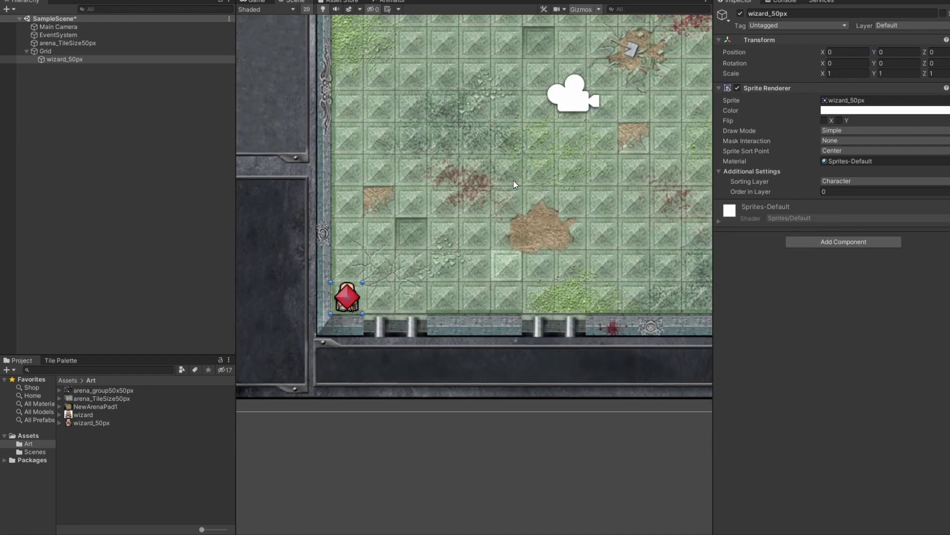
scroll(386, 191, up, 3)
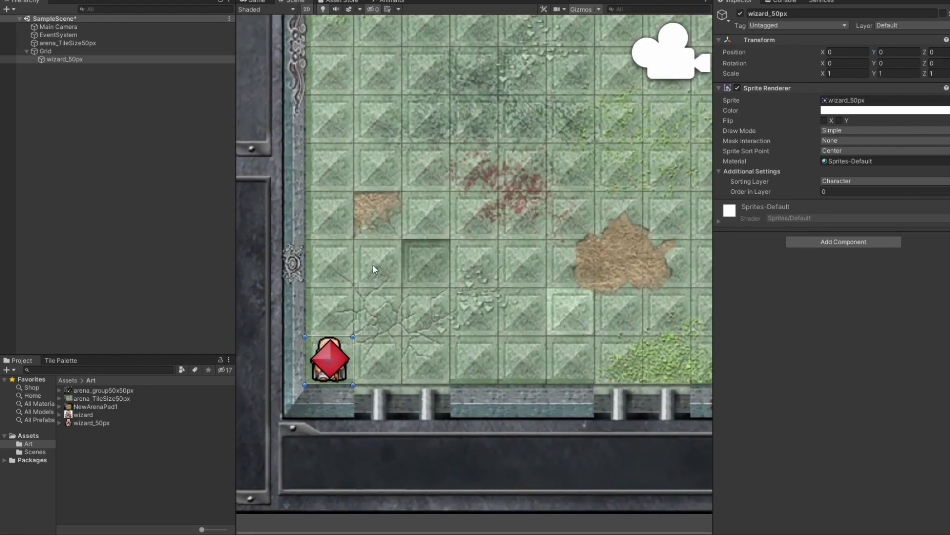
scroll(381, 262, up, 3)
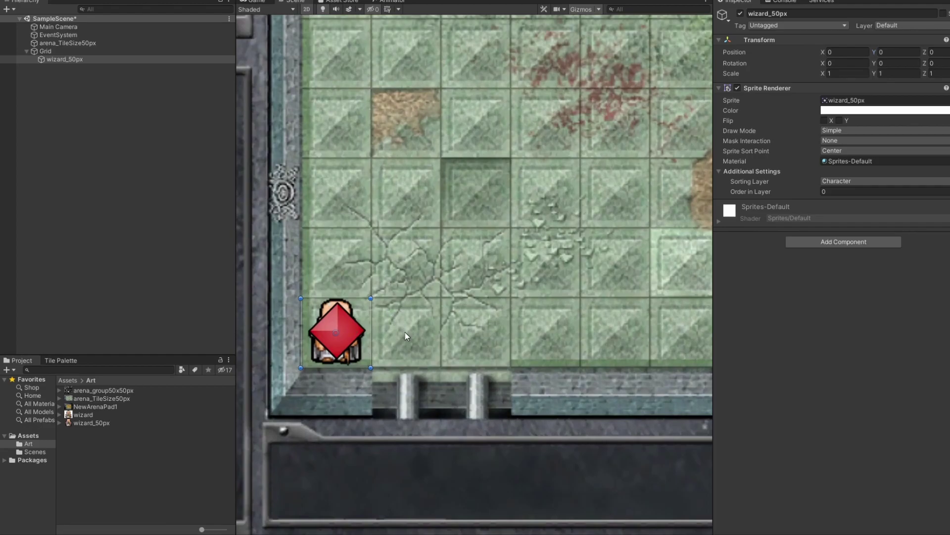
click(836, 53)
text(0.5)
key(ctrl+a)
text(0)
click(891, 52)
text(0.5)
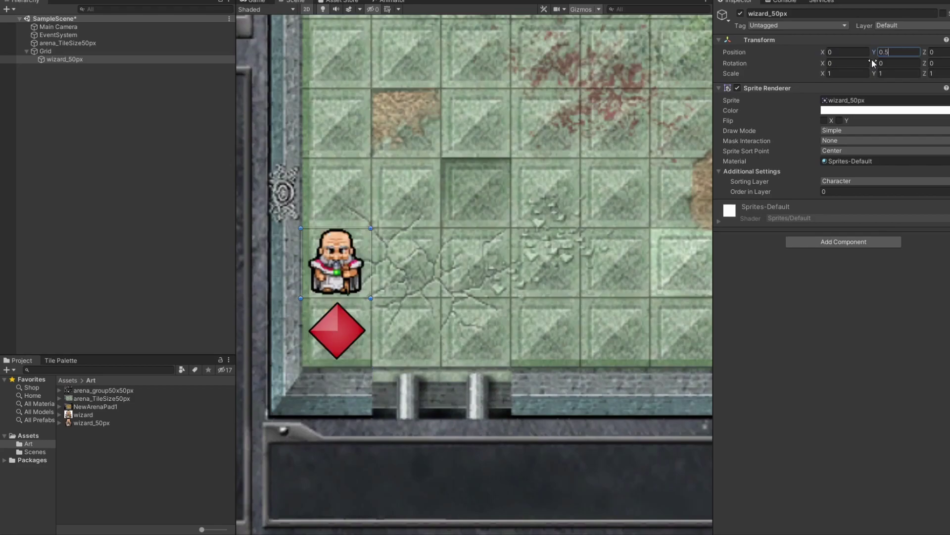
key(ctrl+z)
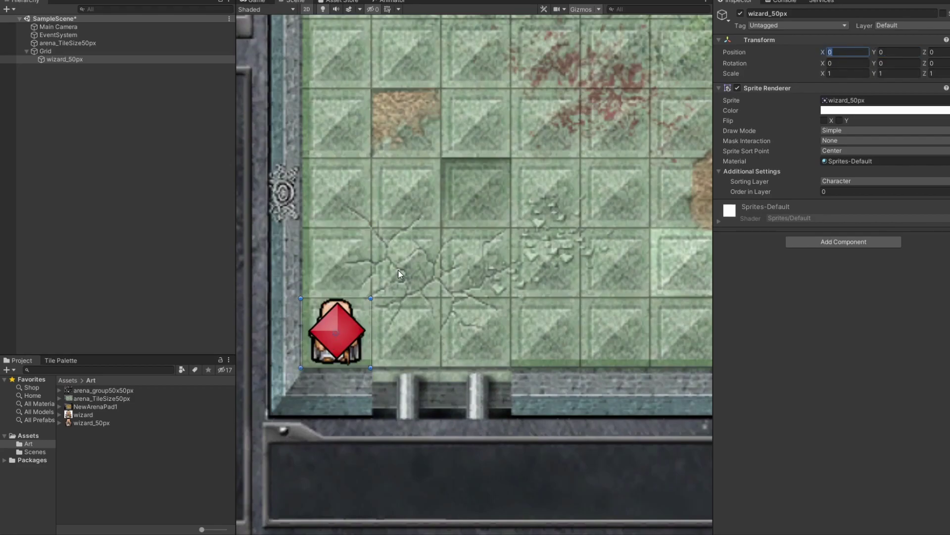
text(0.5)
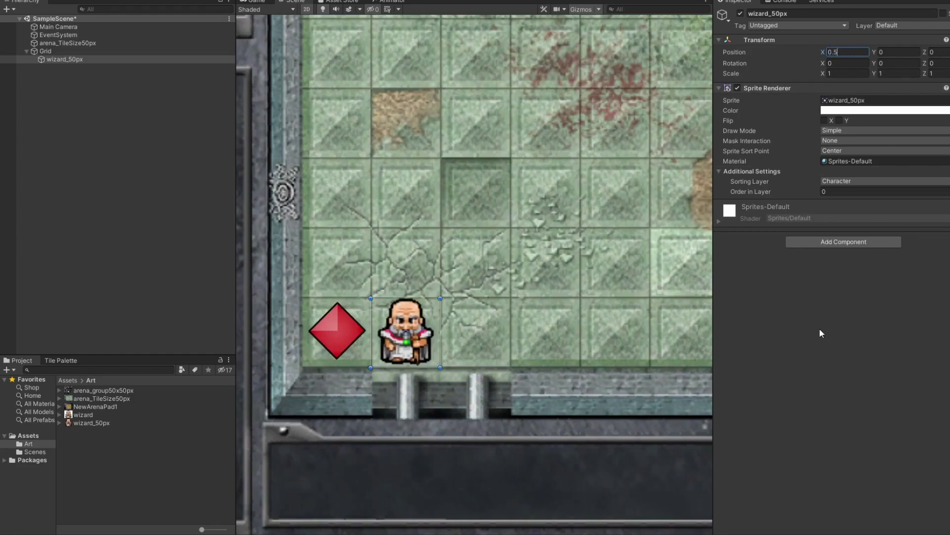
click(899, 52)
text(0.5)
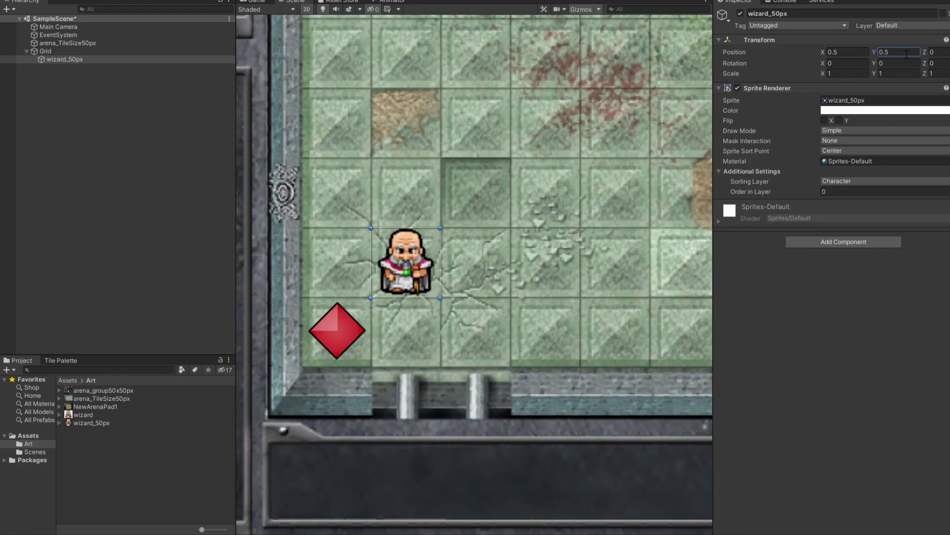
Put the wizard's Position X and Y back to 0 on the origin
click(844, 51)
text(0)
click(893, 52)
text(0)
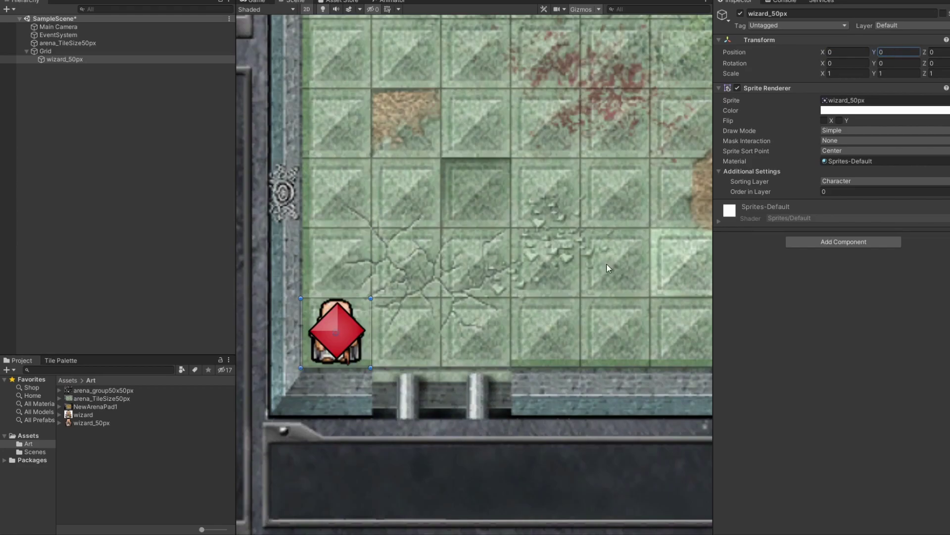
scroll(602, 265, down, 5)
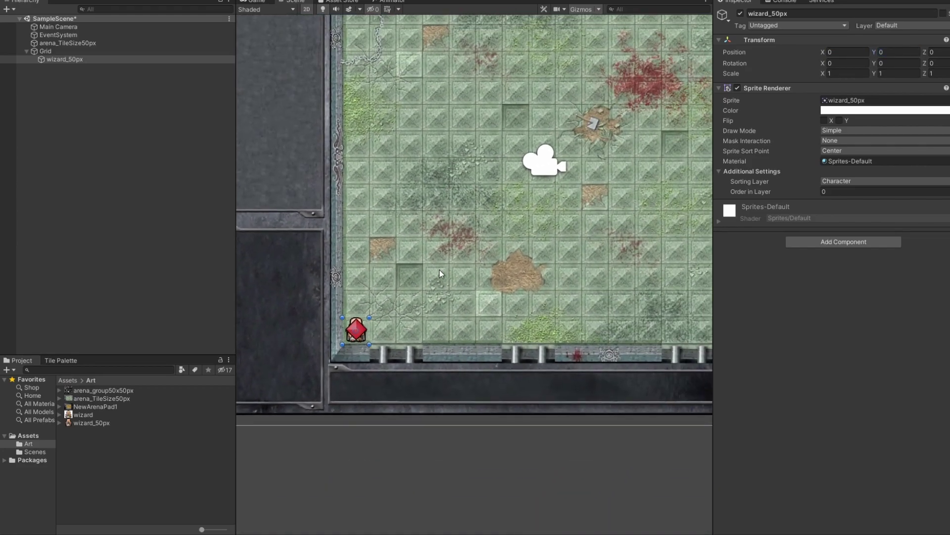
Deselect the wizard and collapse Grid's children in the Hierarchy
scroll(440, 272, down, 2)
click(87, 187)
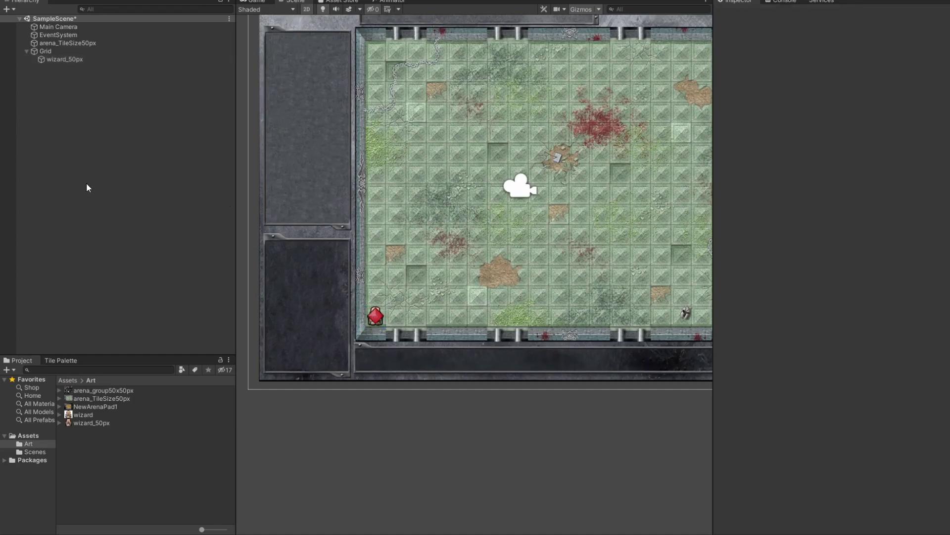
click(27, 52)
Pan and zoom the Scene view to frame the whole arena
scroll(495, 218, down, 2)
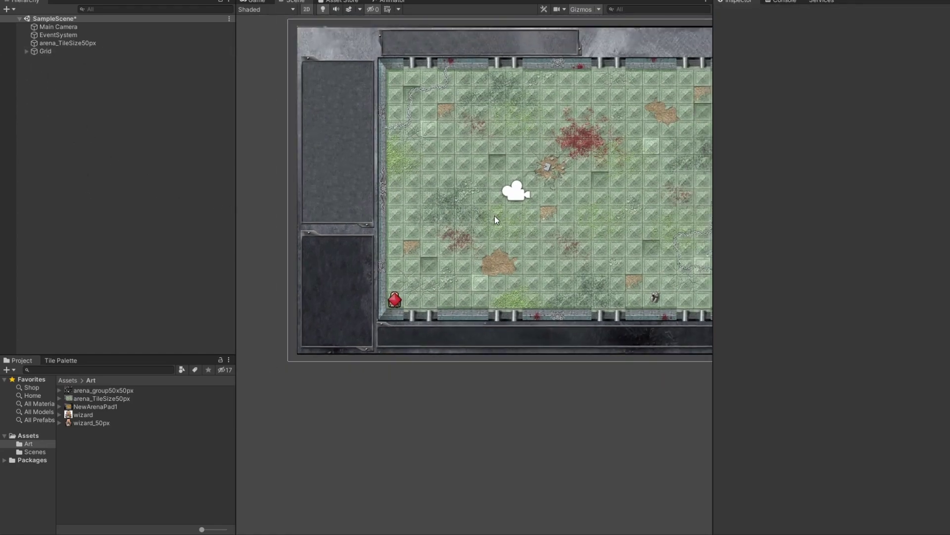
middle_drag(495, 216, 452, 226)
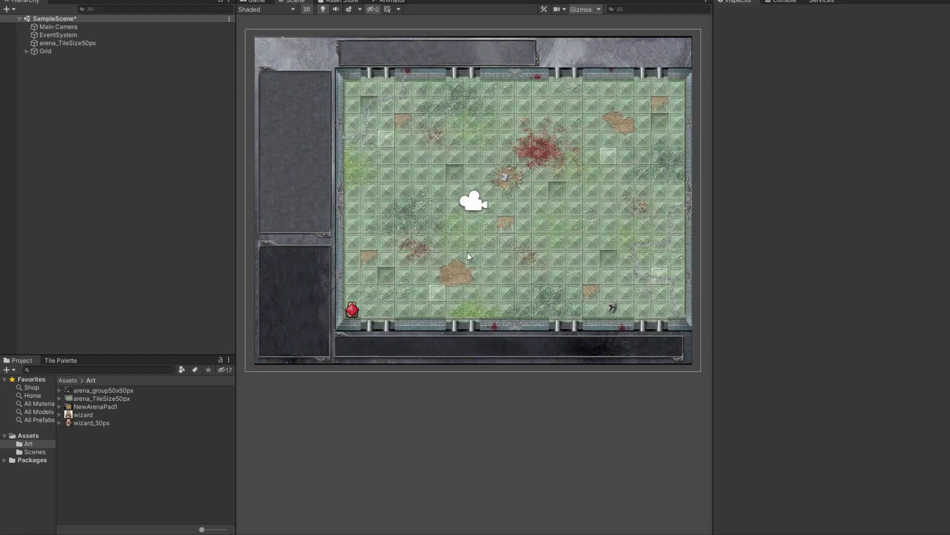
scroll(467, 252, up, 3)
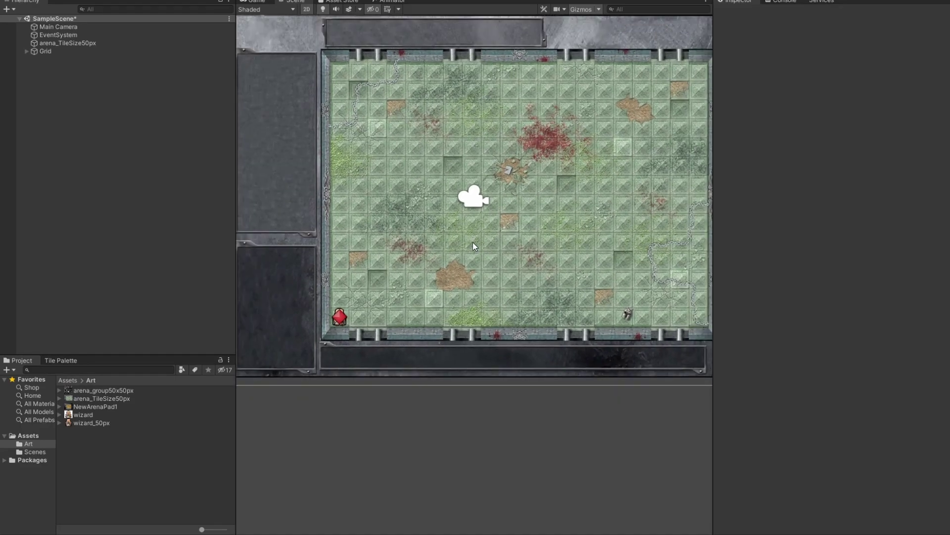
scroll(474, 246, up, 1)
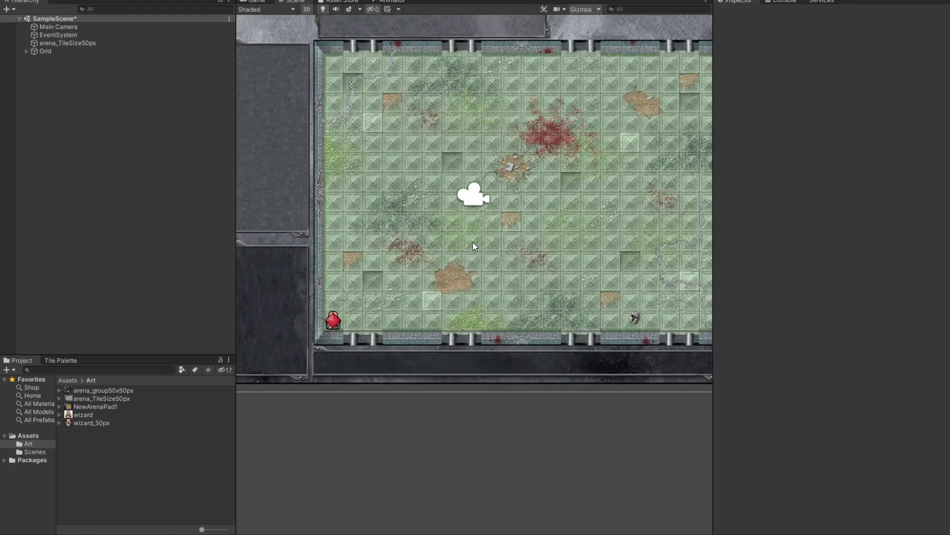
scroll(474, 246, down, 2)
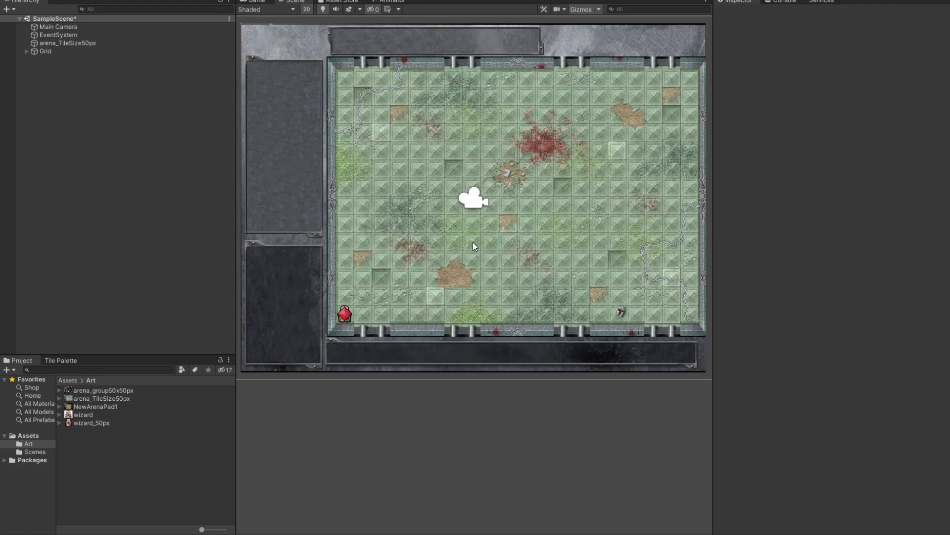
scroll(473, 242, up, 3)
scroll(473, 235, down, 2)
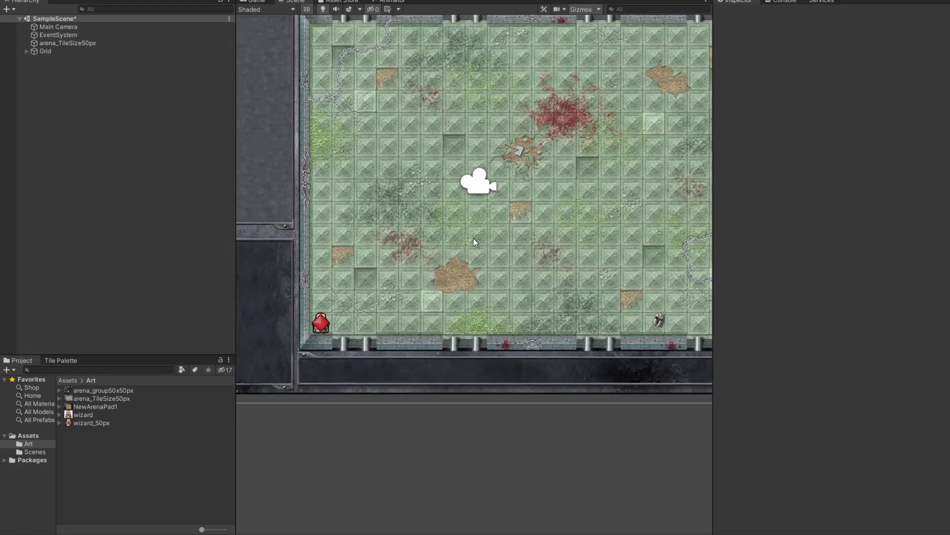
middle_drag(473, 236, 495, 304)
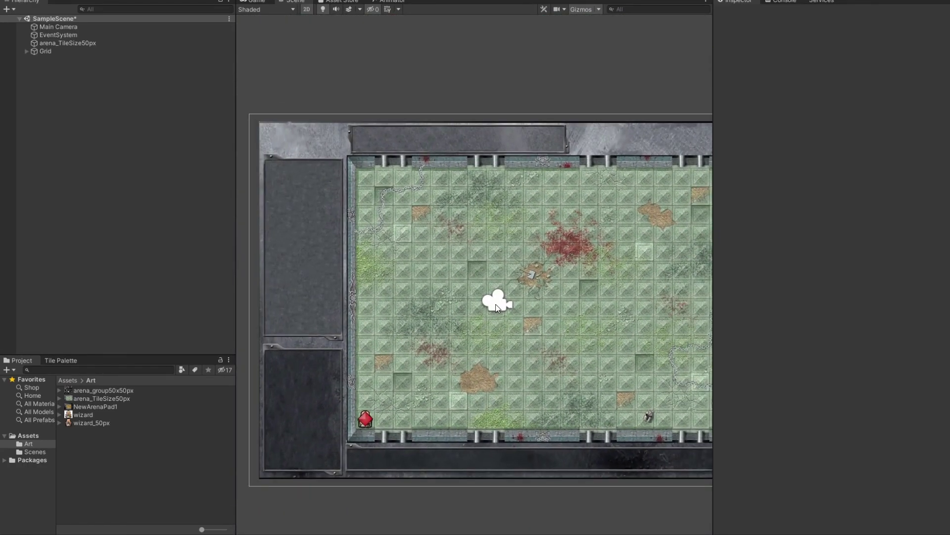
middle_drag(352, 216, 420, 226)
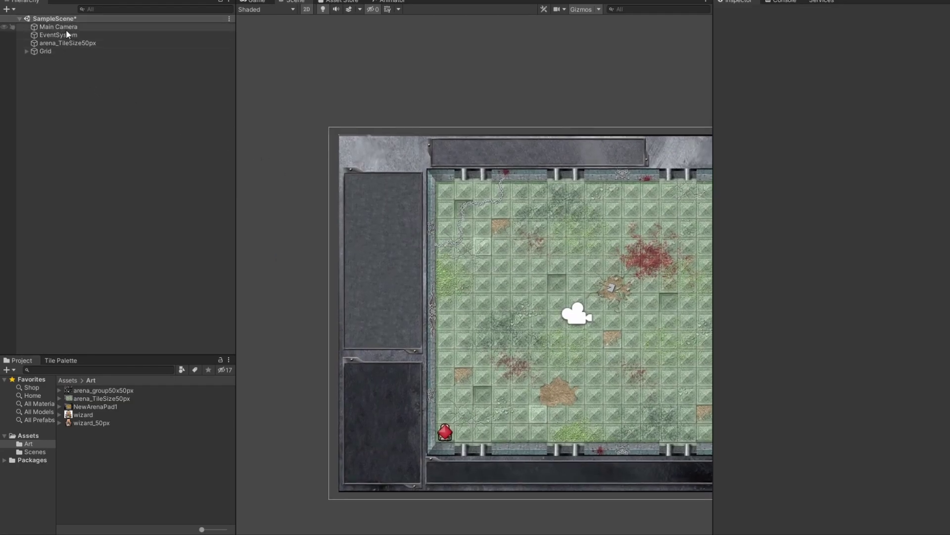
middle_drag(593, 252, 476, 194)
scroll(477, 194, down, 1)
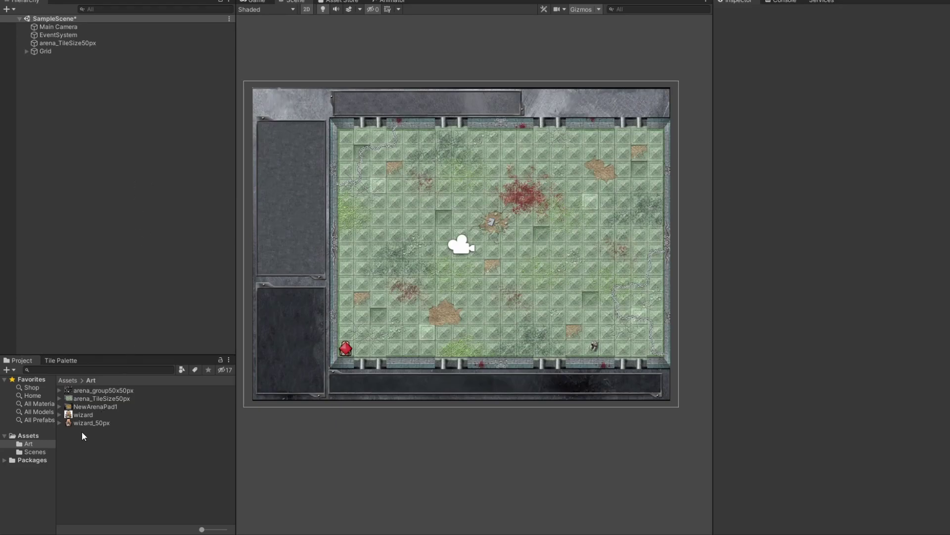
Rename the SampleScene asset in Scenes to BattleScene and dismiss the modified-scene prompt
click(34, 451)
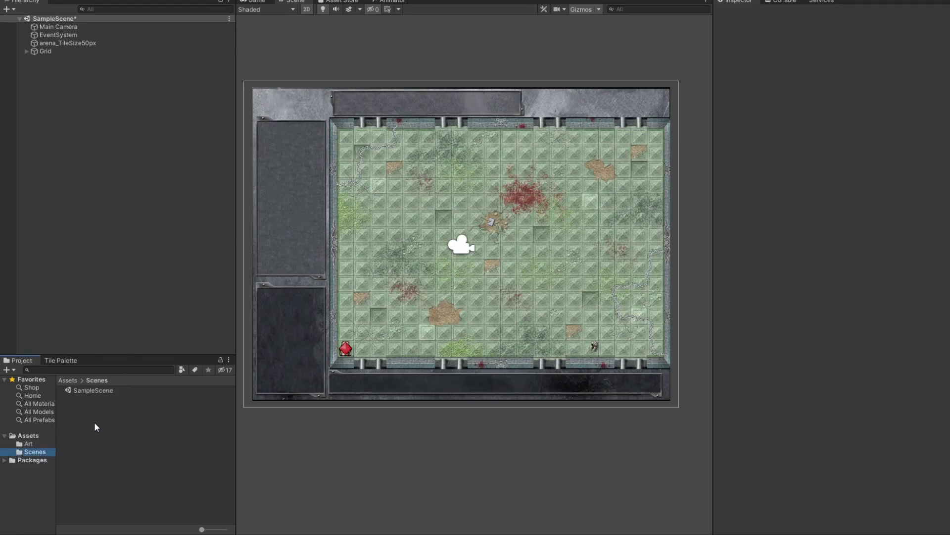
click(92, 393)
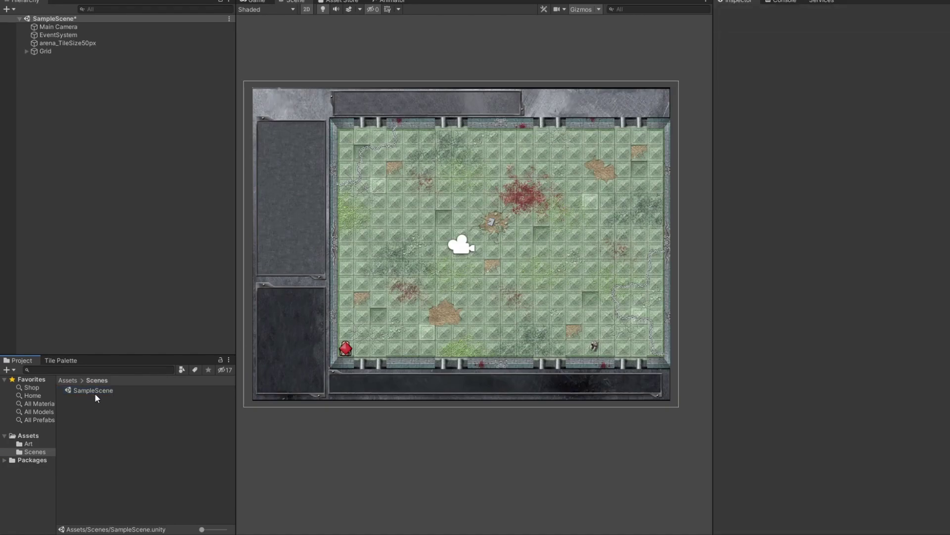
click(91, 391)
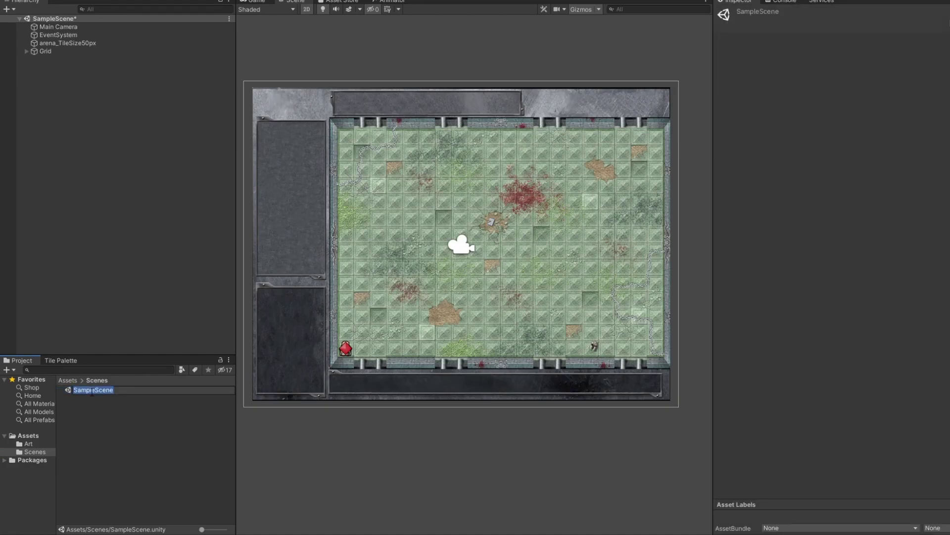
text(BattleScene)
key(Return)
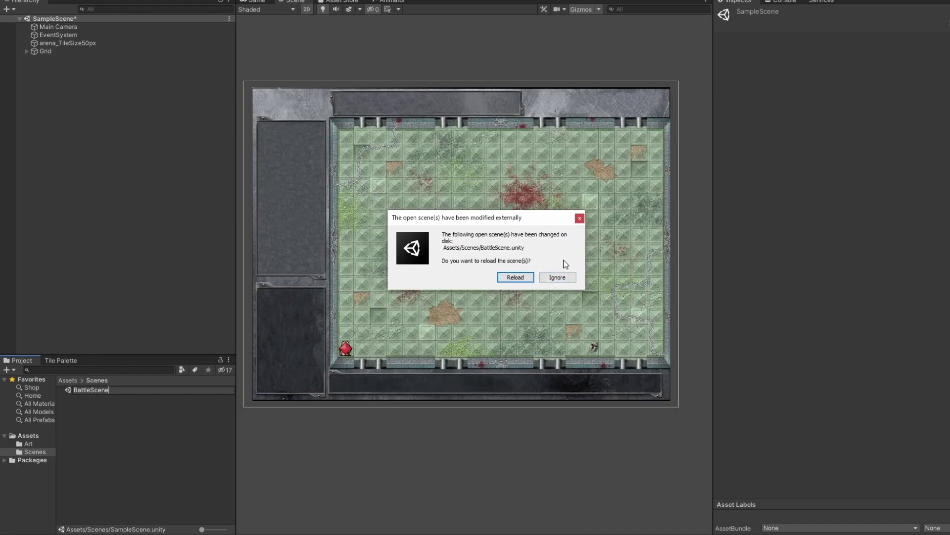
click(578, 219)
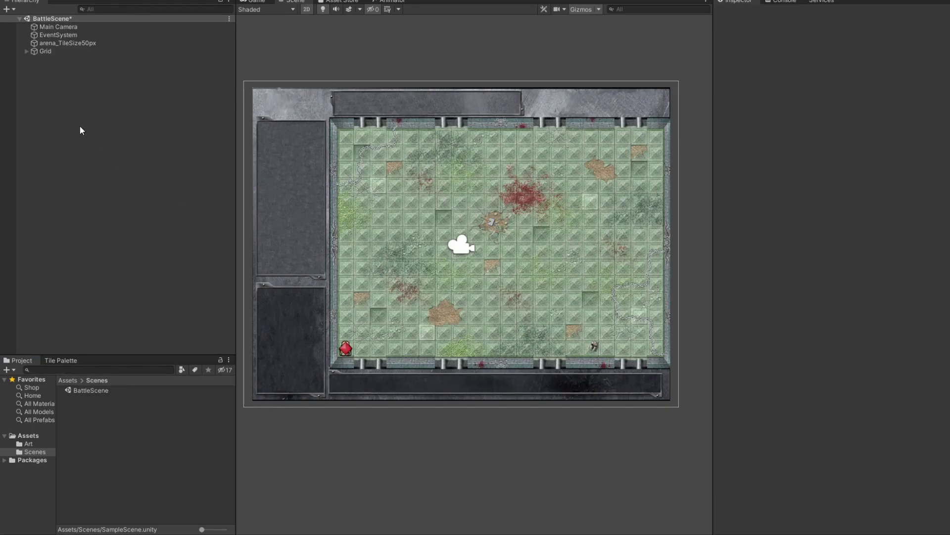
click(100, 390)
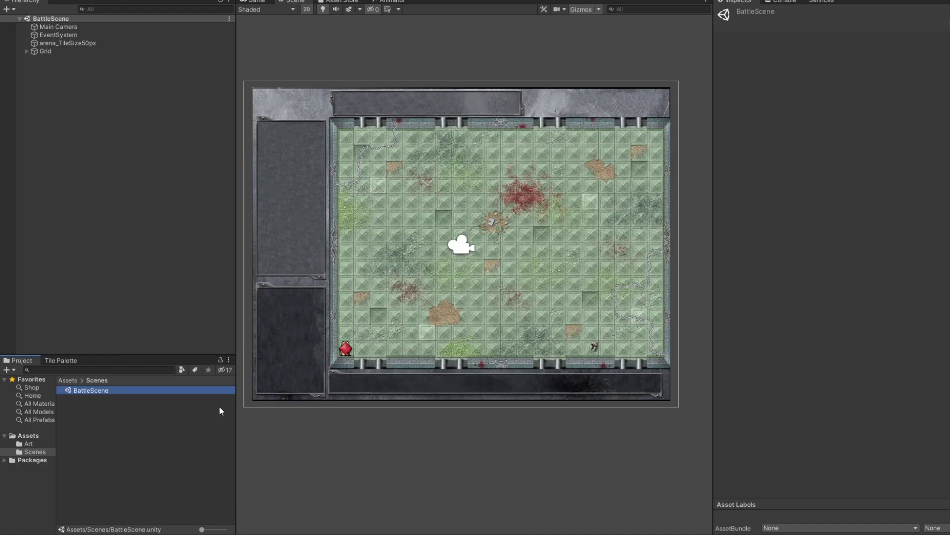
Deselect BattleScene and show the top-level Assets folder with Art and Scenes
click(98, 426)
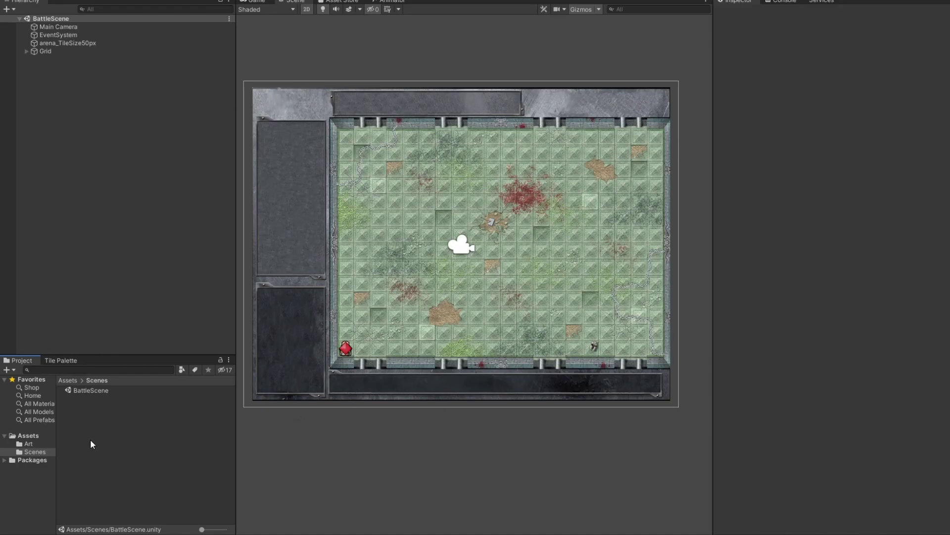
click(28, 435)
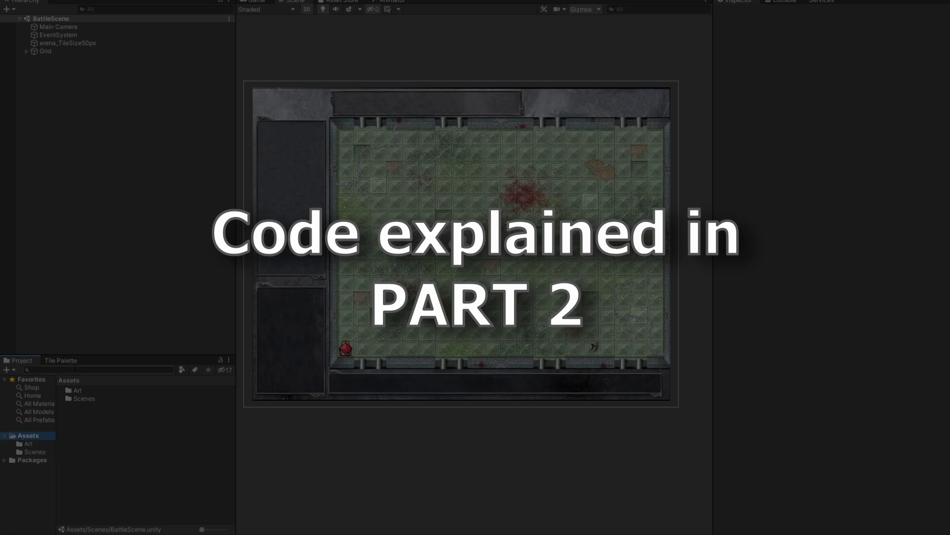
Bring up the Create submenu from the Assets folder's context menu
click(5, 436)
click(5, 436)
right_click(102, 418)
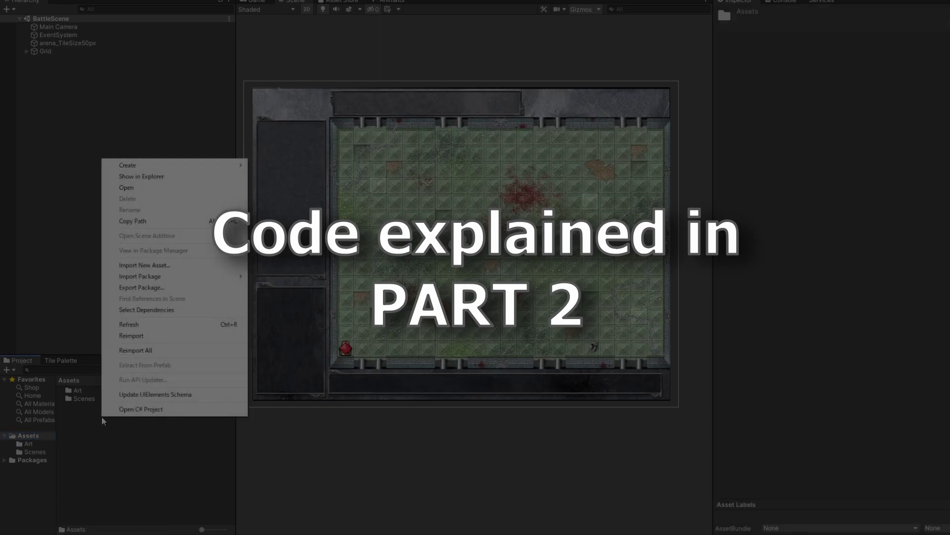
mouse_move(147, 165)
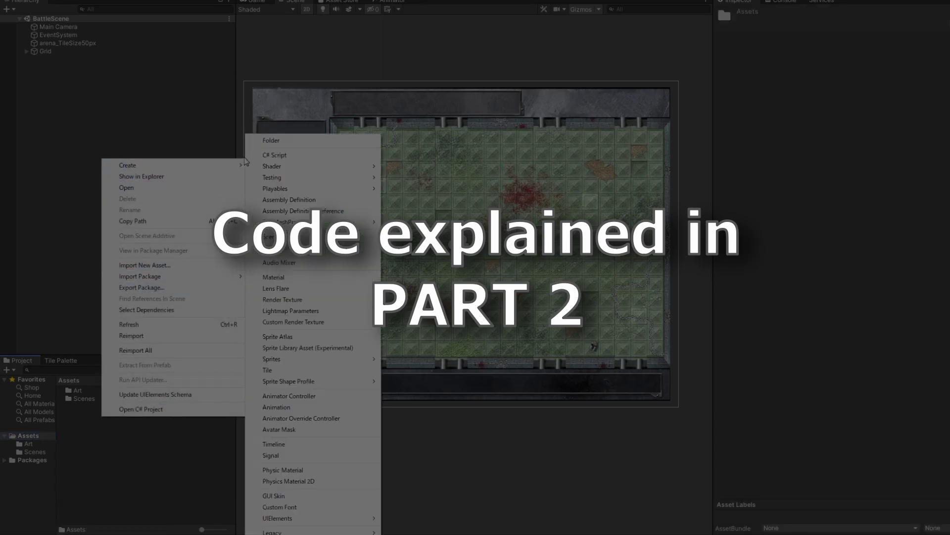